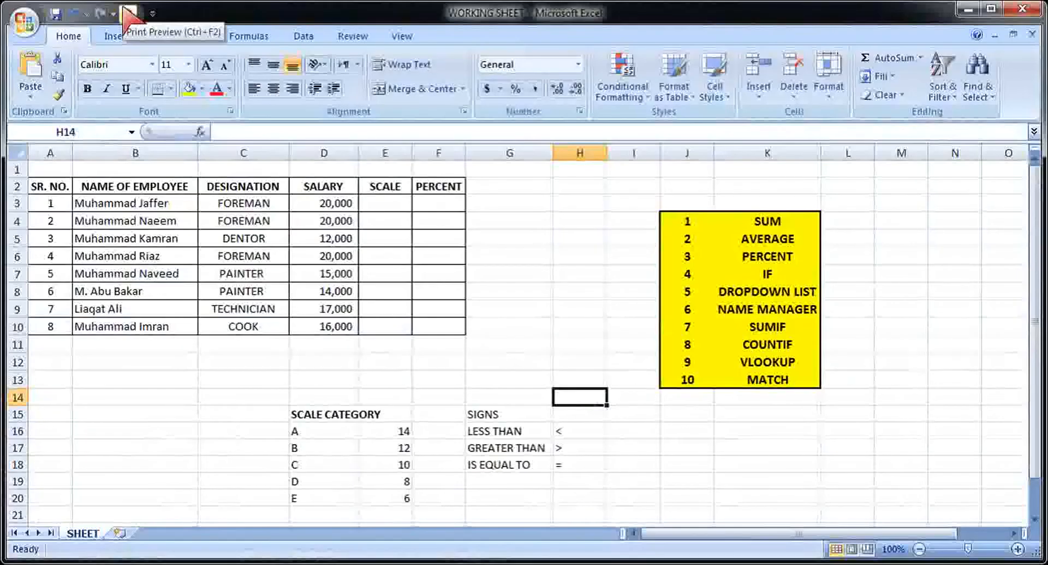
Step: Look through the function library's AutoSum, Financial, Logical and Text lists and the sheet's numbered list of functions
left_click(301, 95)
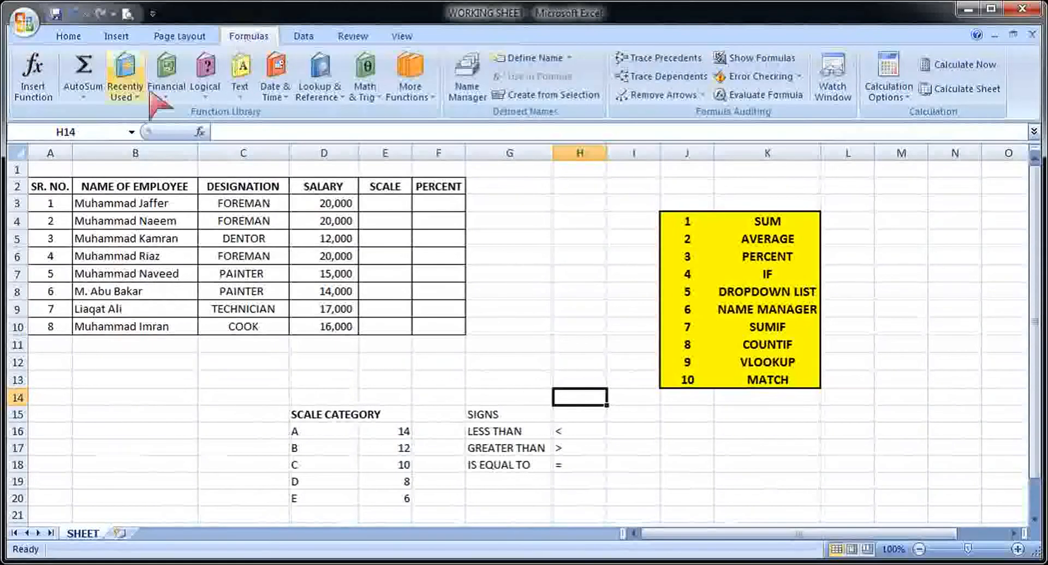
left_click(79, 100)
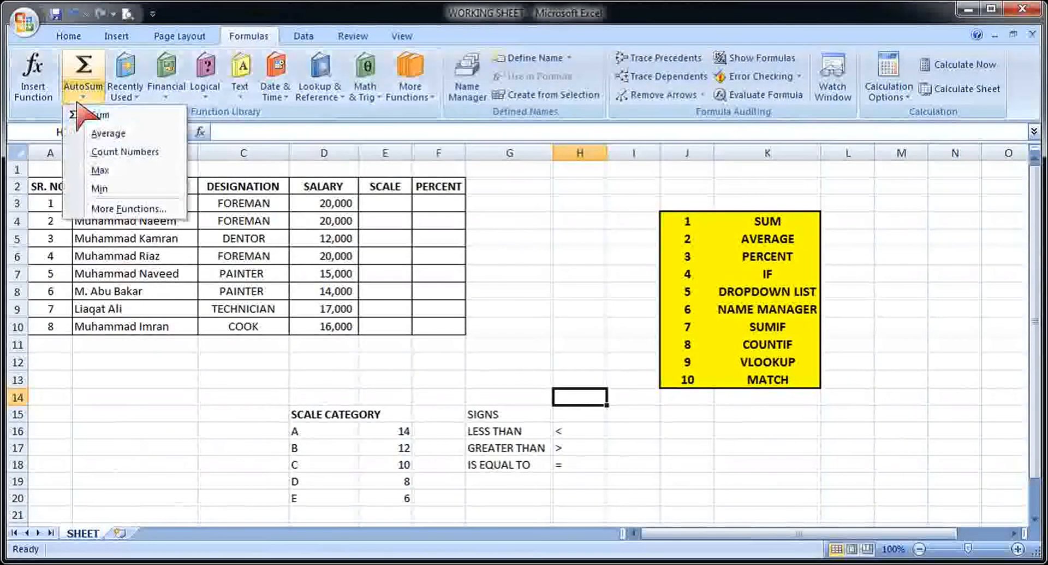
left_click(167, 90)
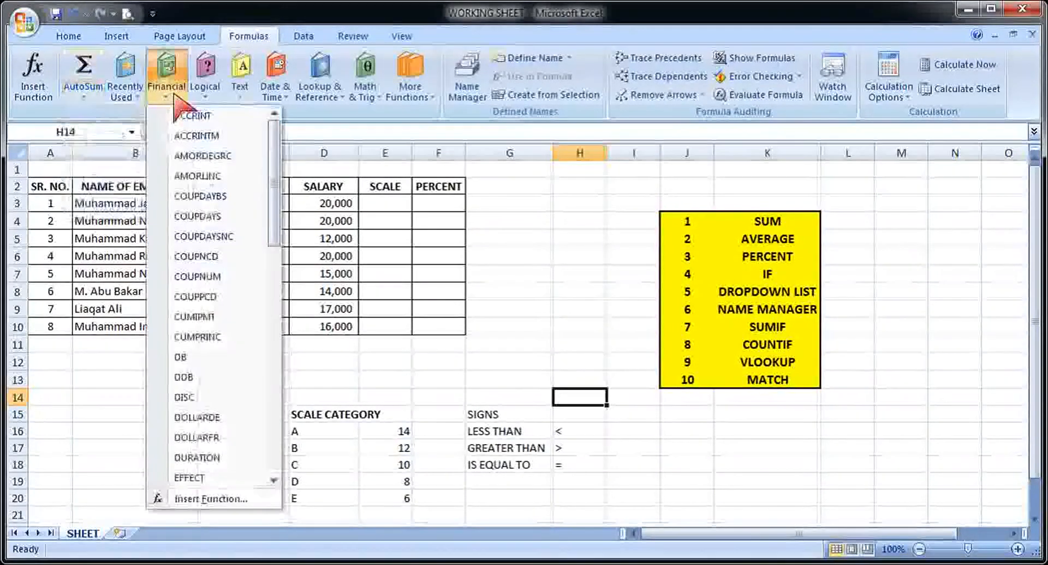
left_click(203, 94)
left_click(240, 94)
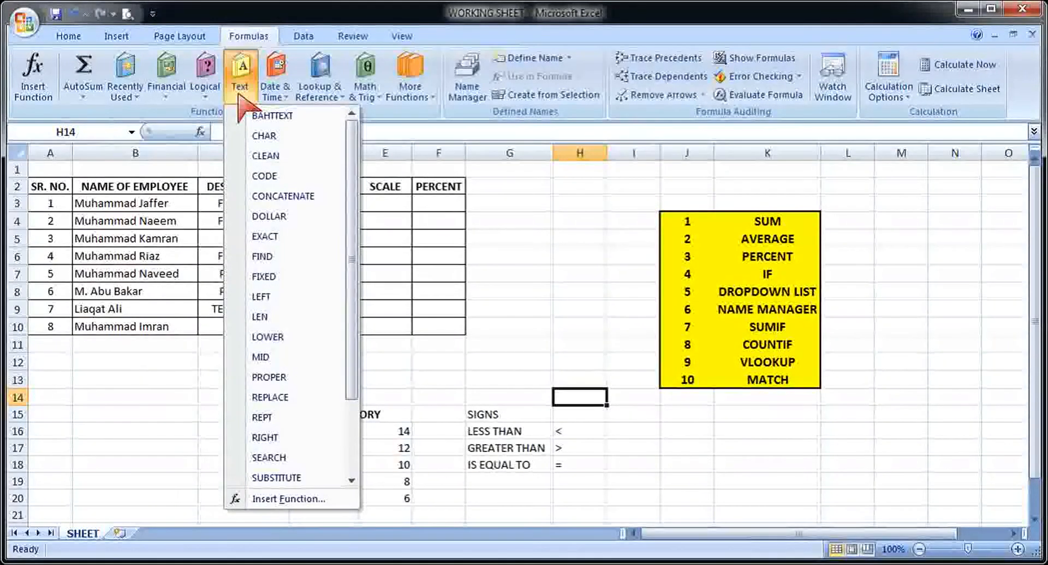
left_click(456, 228)
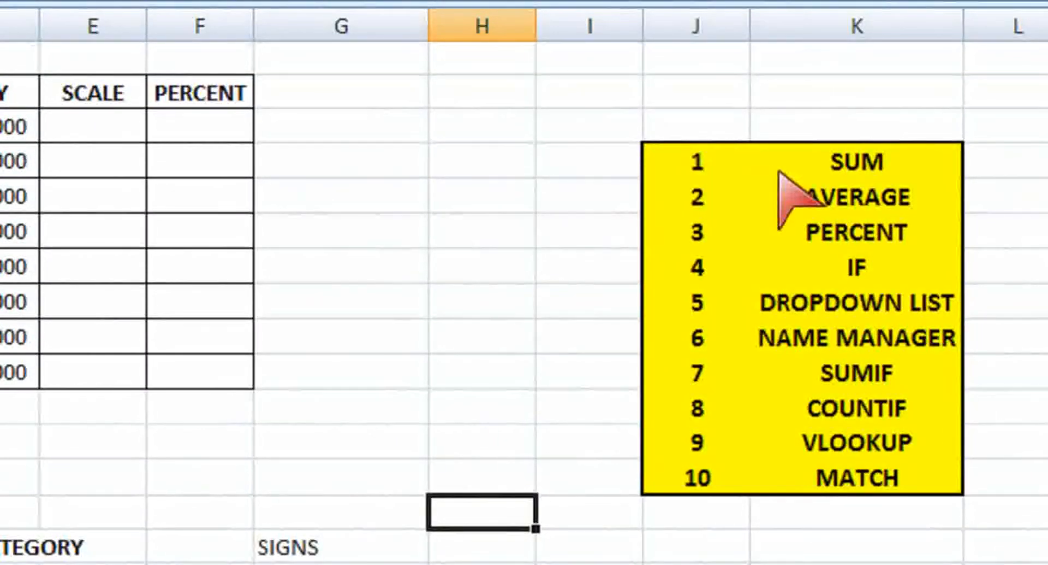
left_click(822, 203)
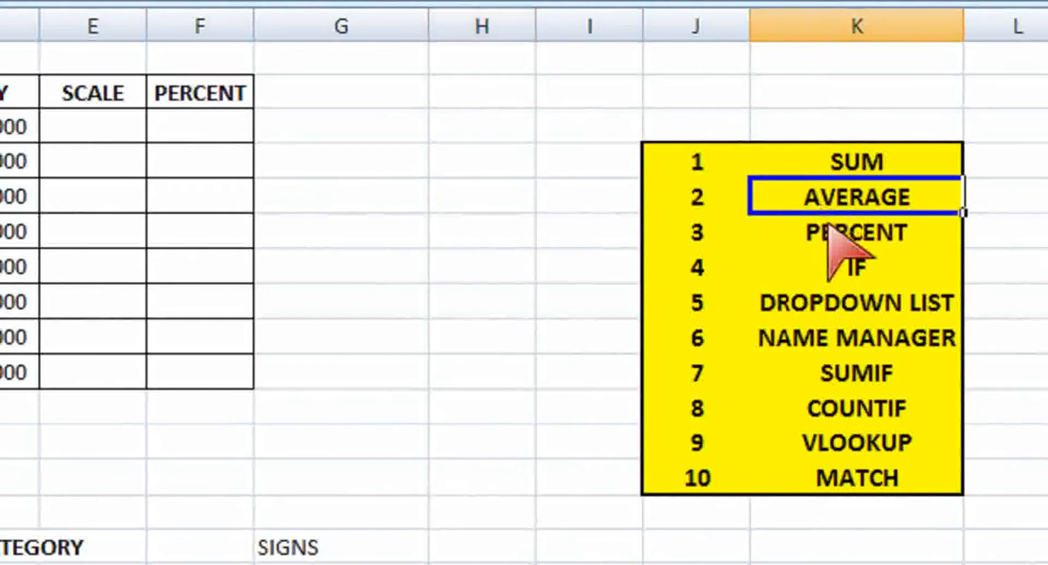
key("Down")
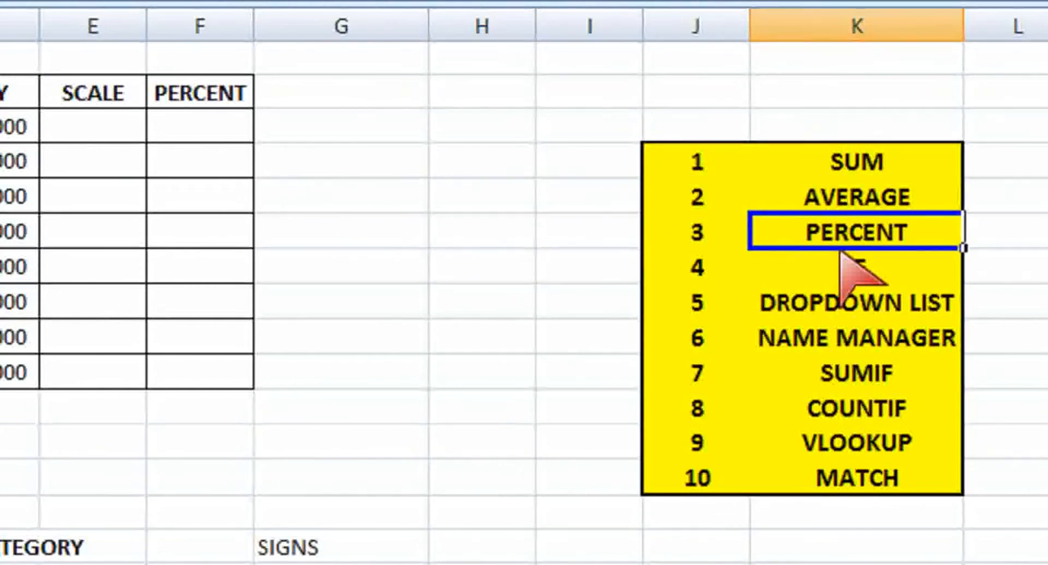
left_click(867, 259)
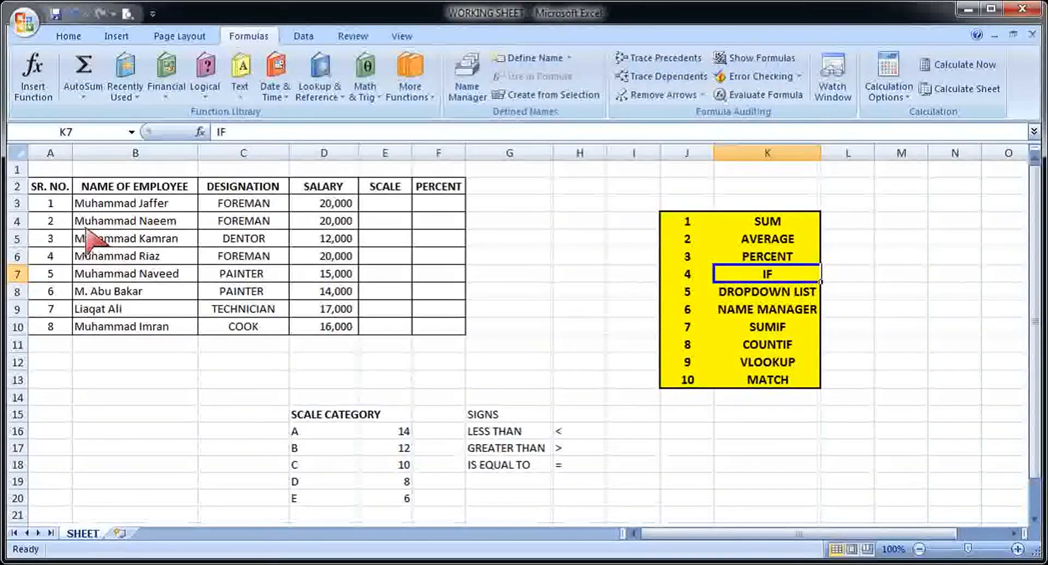
left_click(233, 258)
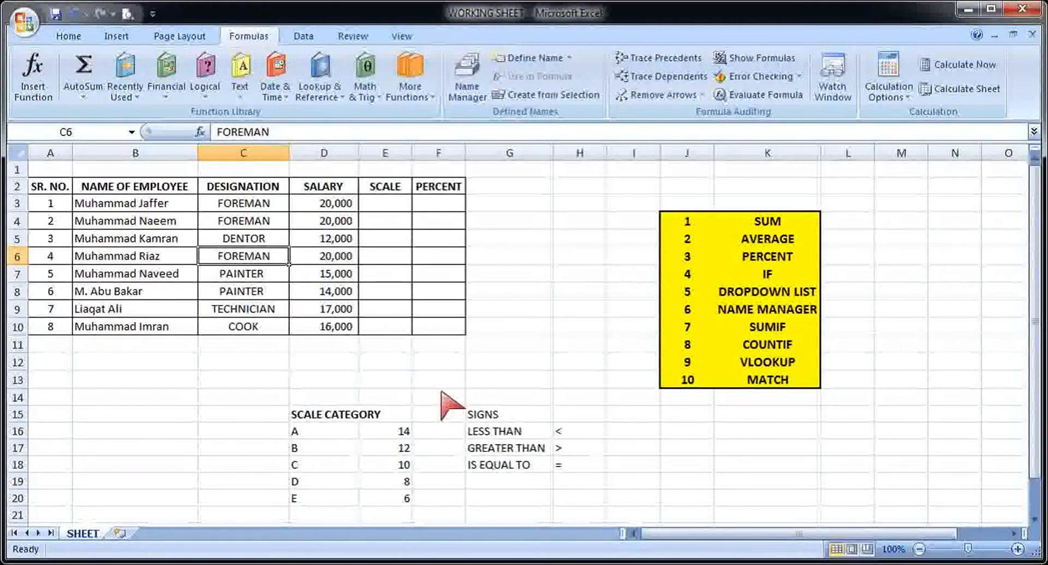
left_click(744, 229)
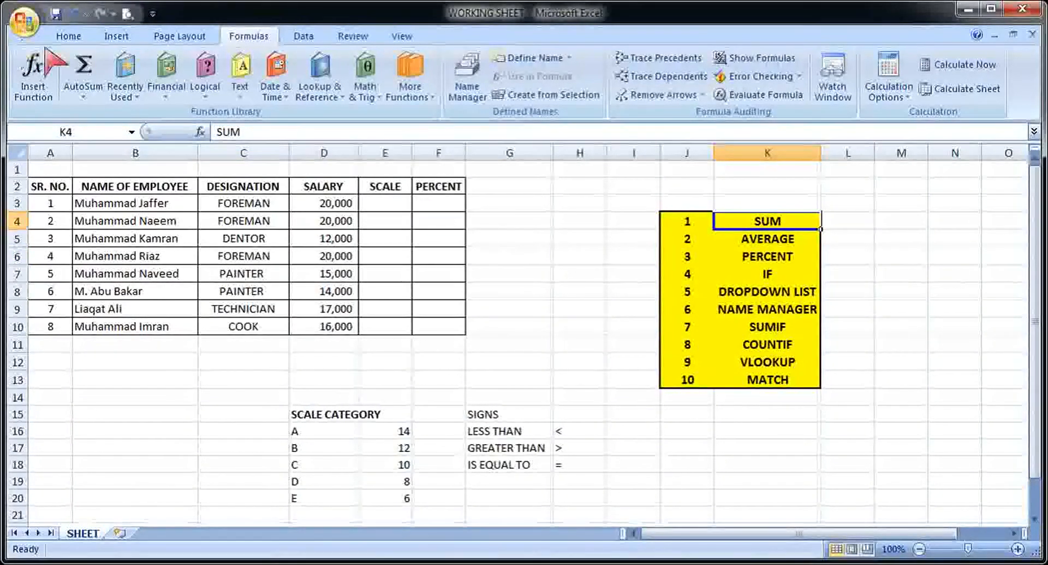
Step: Total the salaries D3:D10 in cell D11 with AutoSum and select the salary range to check it
left_click(68, 36)
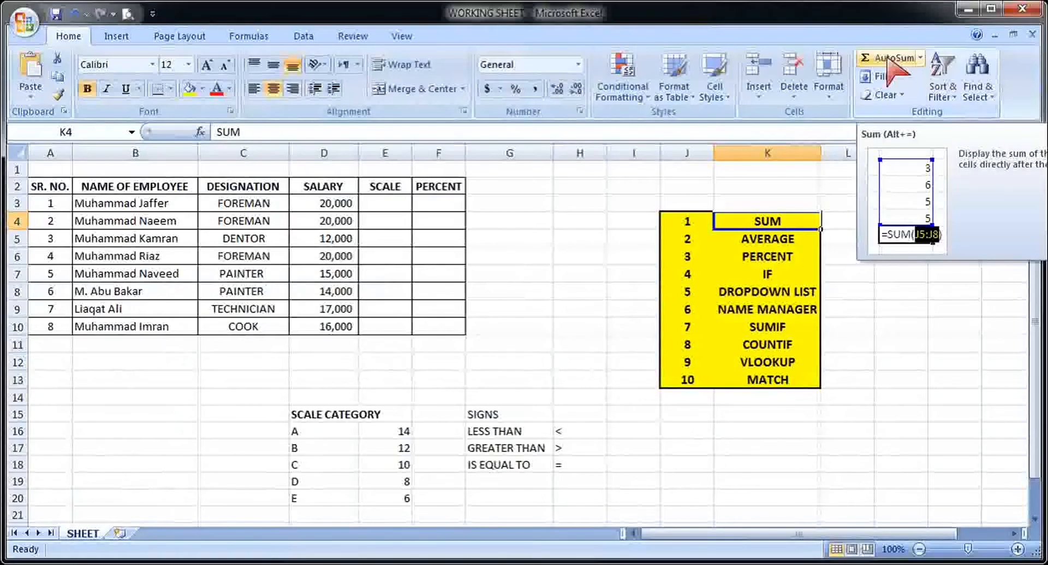
left_click(889, 59)
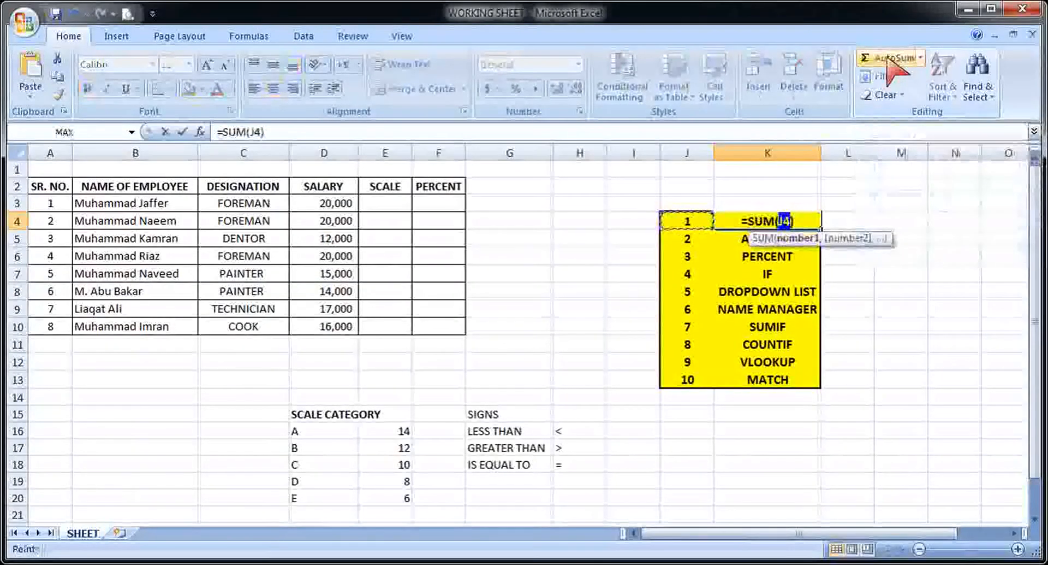
key("Escape")
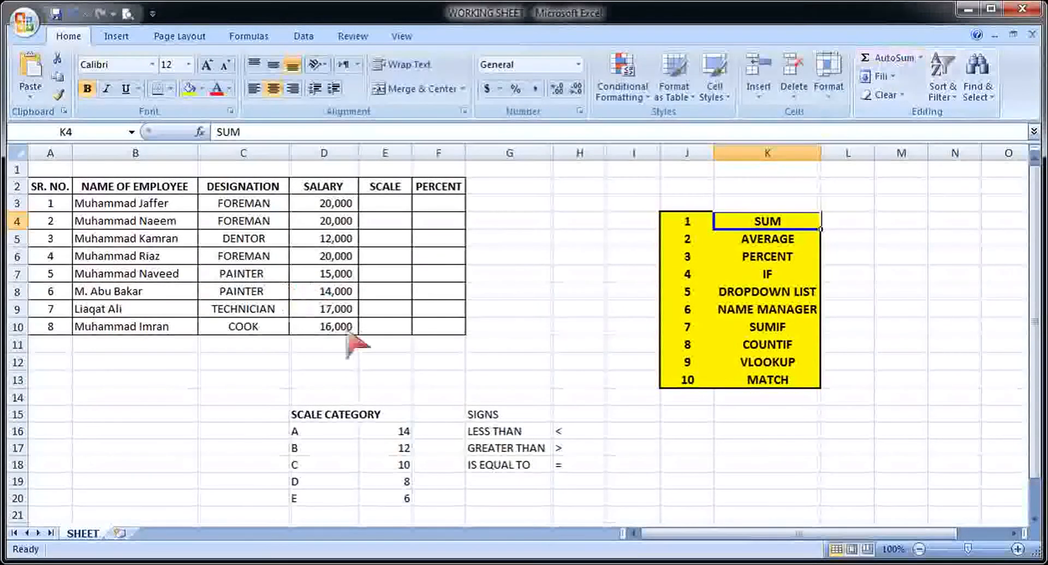
left_click(344, 349)
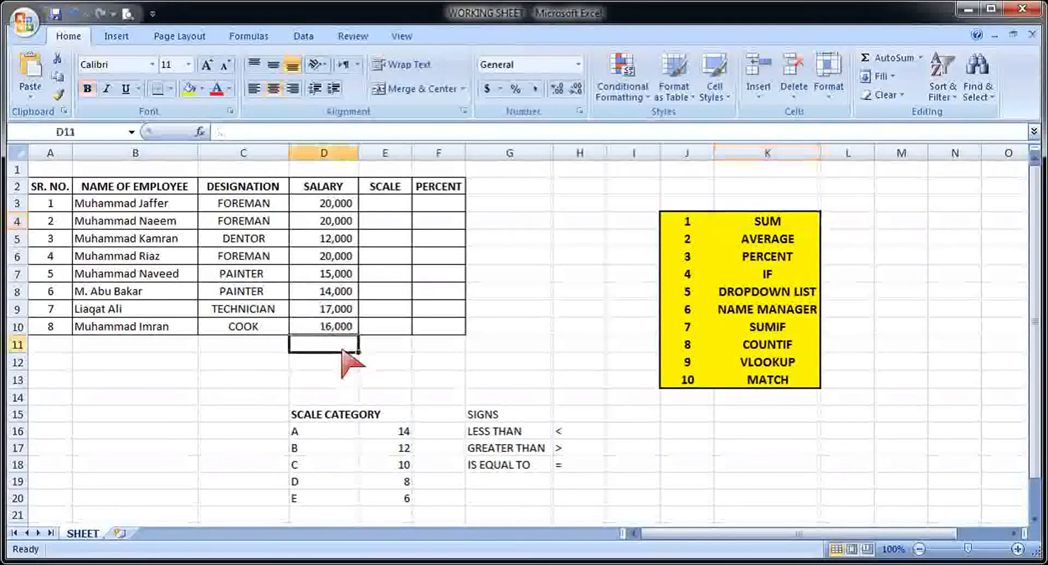
left_click(893, 57)
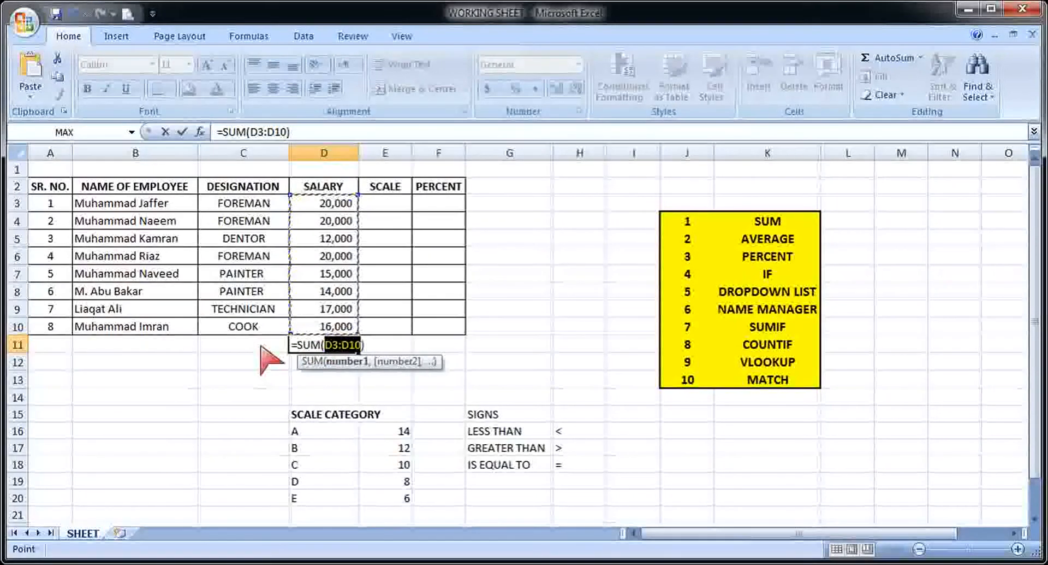
key("Return")
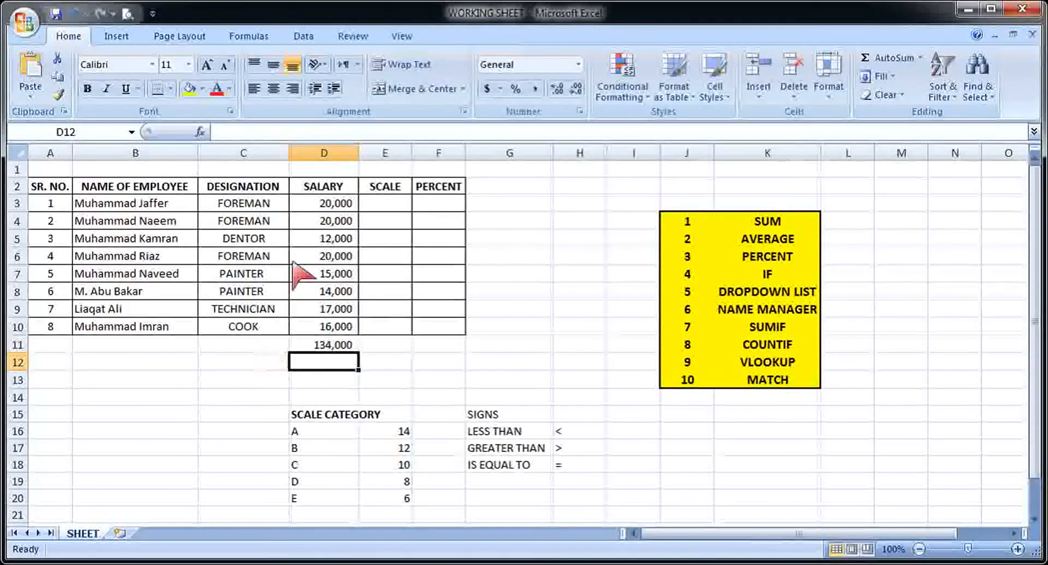
left_click_drag(328, 206, 326, 324)
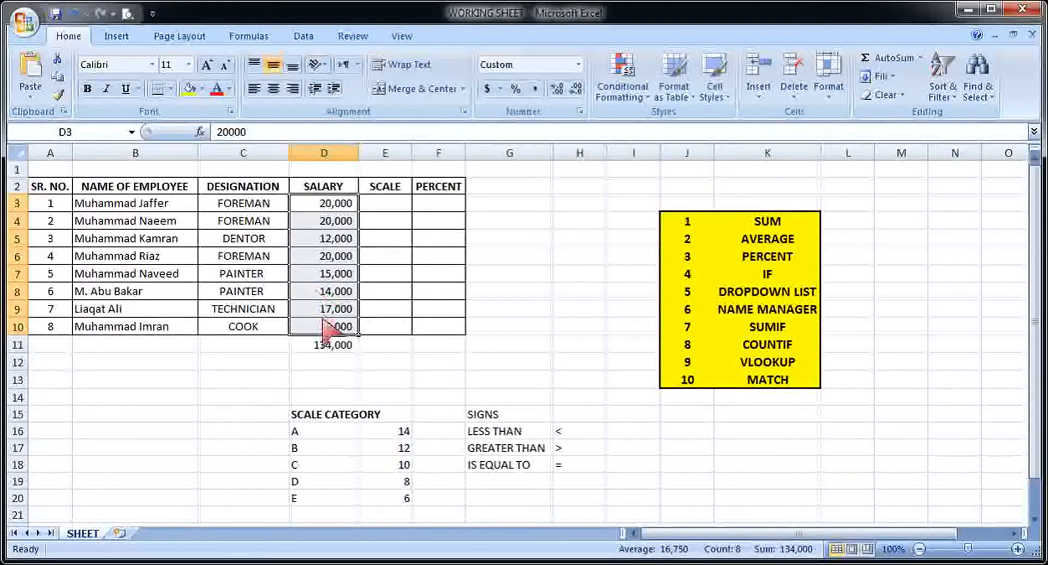
Step: Clear the total in D11 and try to write a SUM formula there by selecting the salaries D3:D10
left_click(331, 346)
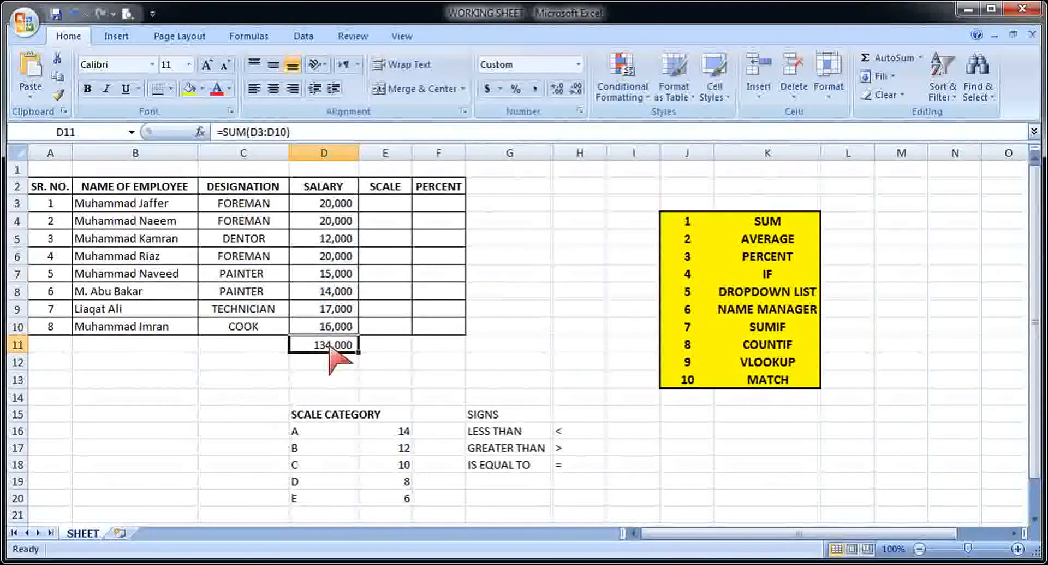
key("Delete")
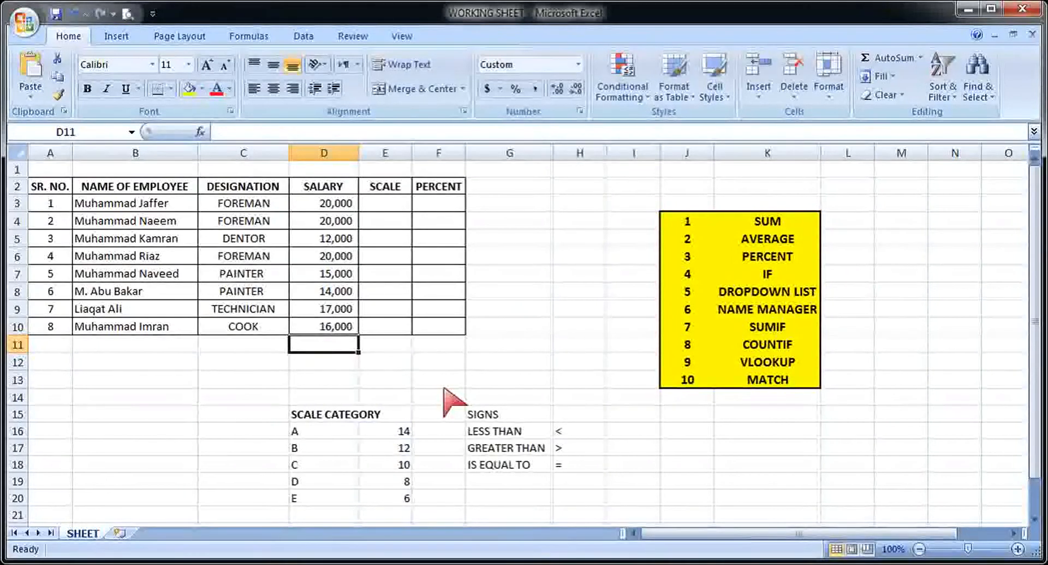
type("=sum")
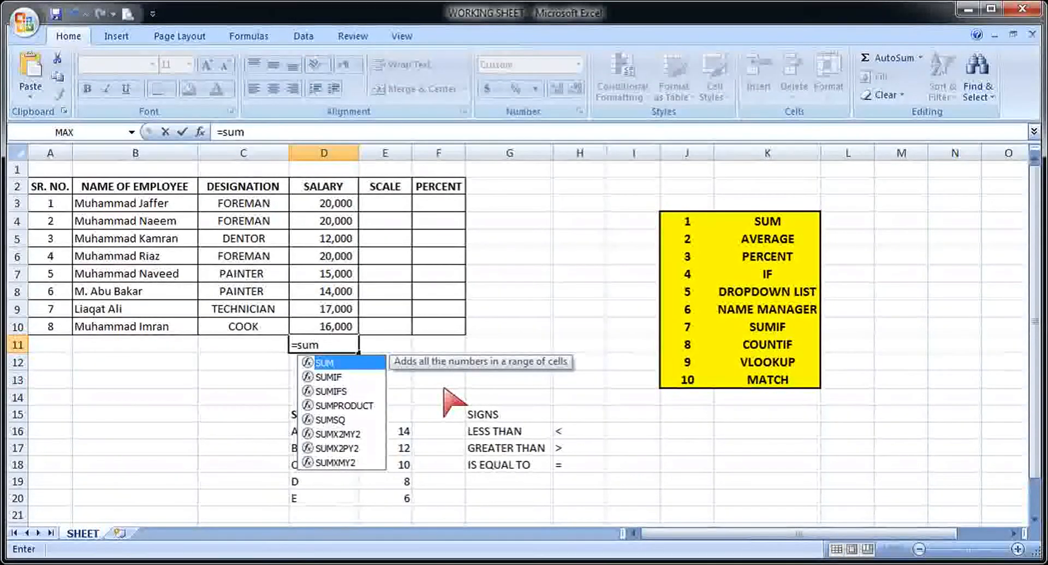
type("(")
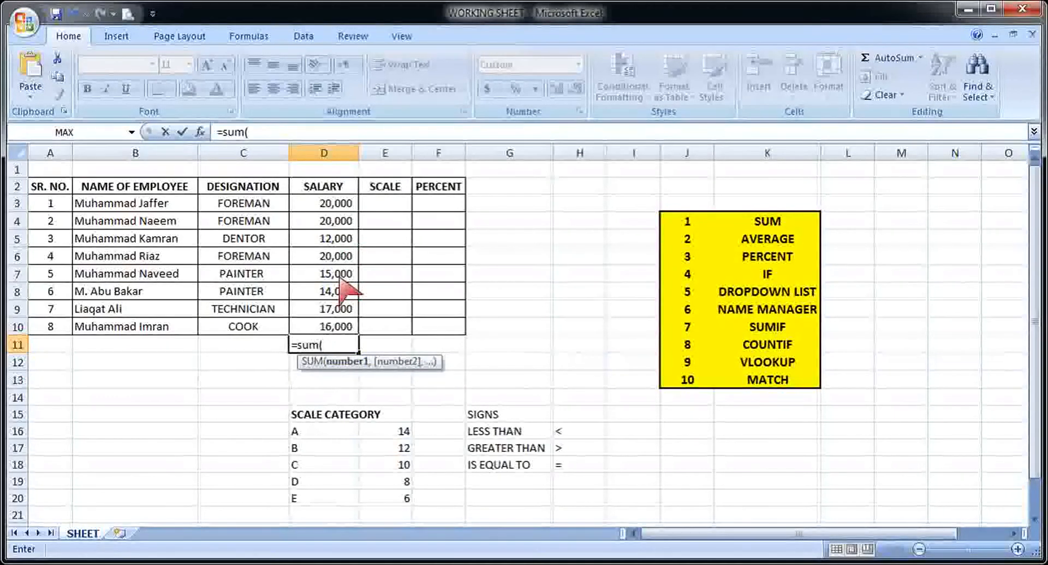
left_click(343, 207)
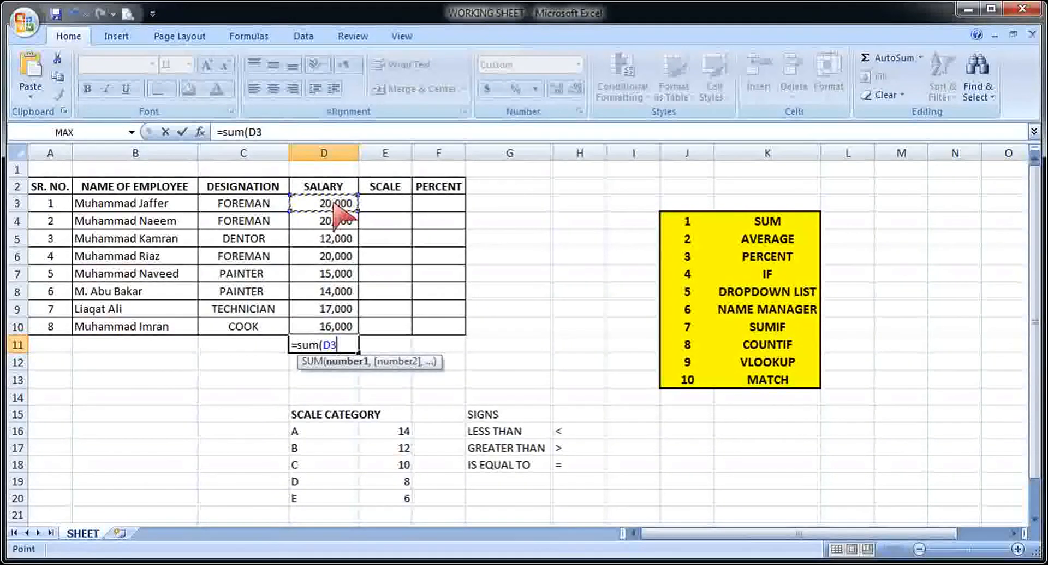
left_click_drag(337, 229, 333, 322)
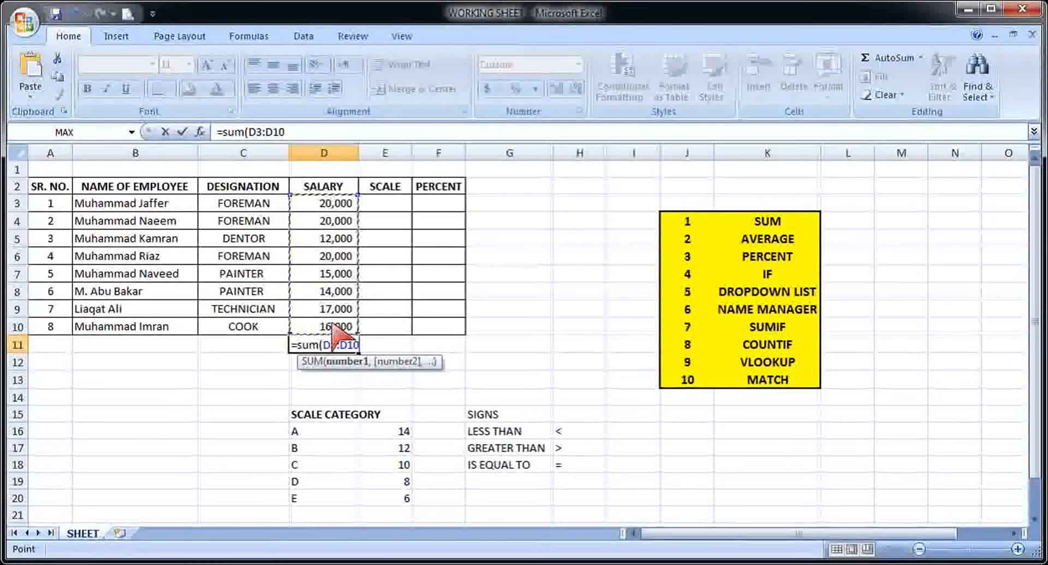
key("Escape")
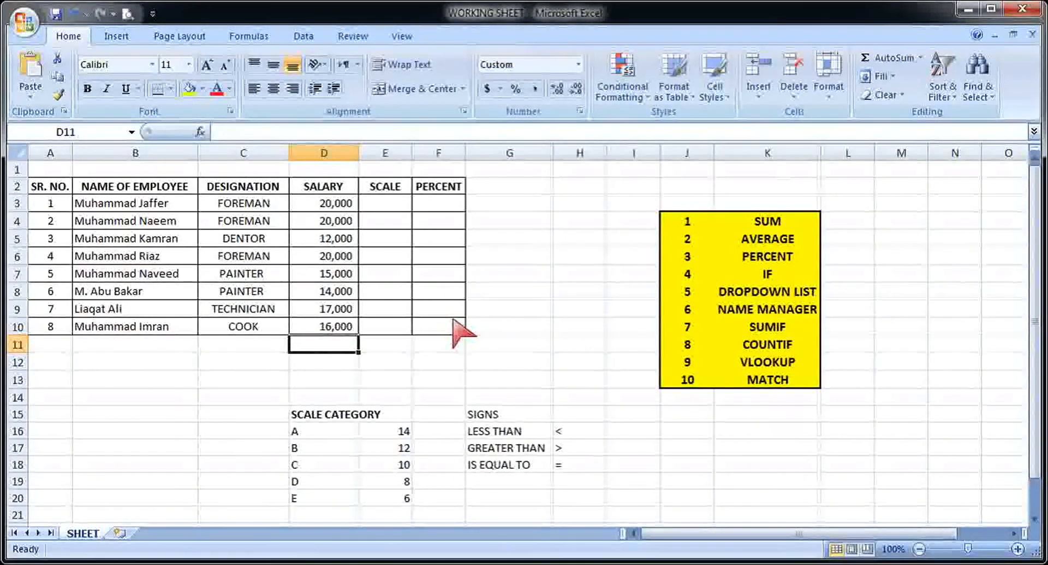
Step: Enter the formula =sum(D3:D10 in cell D11, writing the end of the range manually
type("=sum")
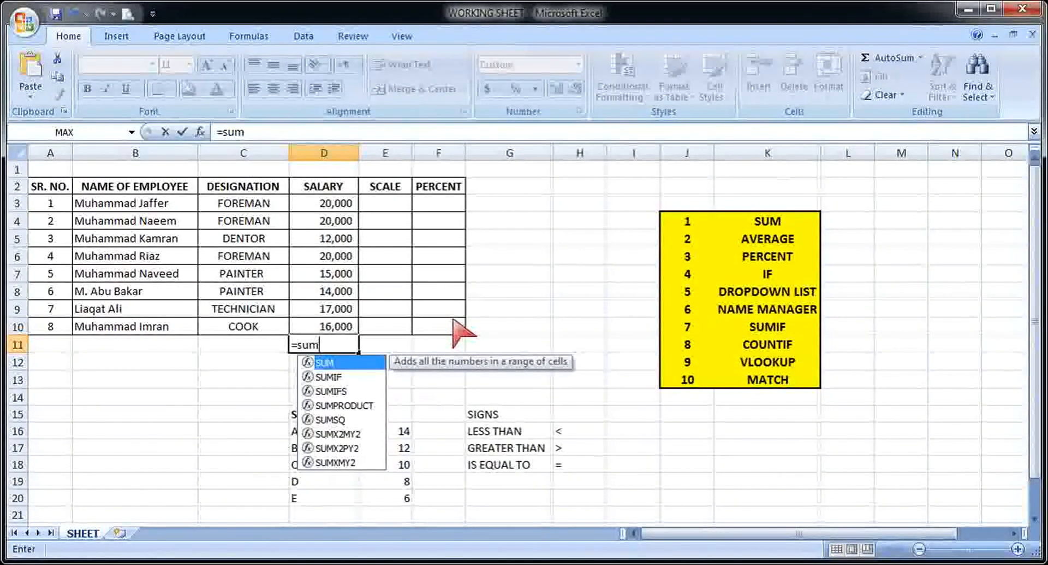
type("(")
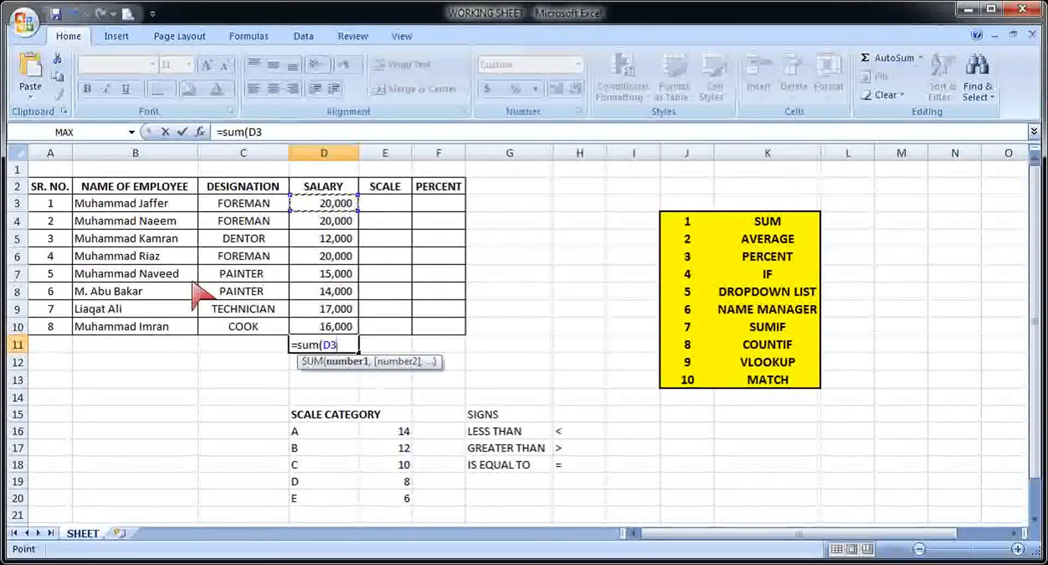
key("F8")
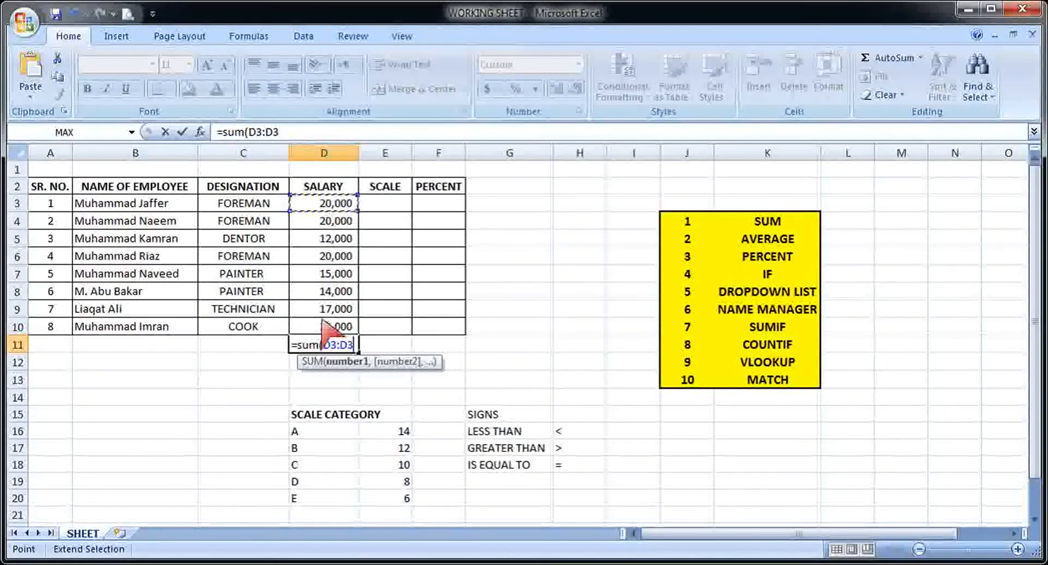
key("BackSpace")
type("10")
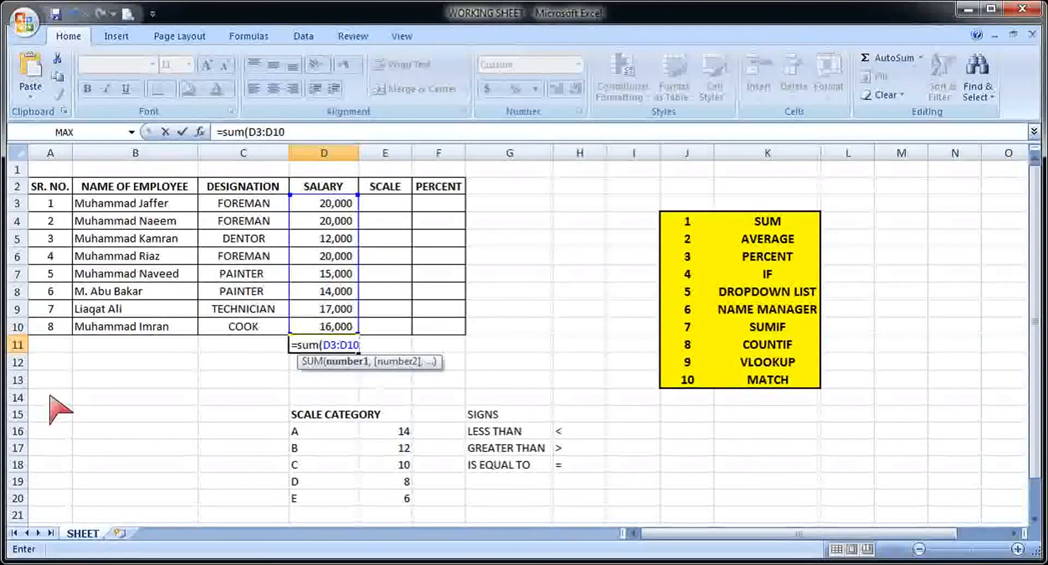
key("Return")
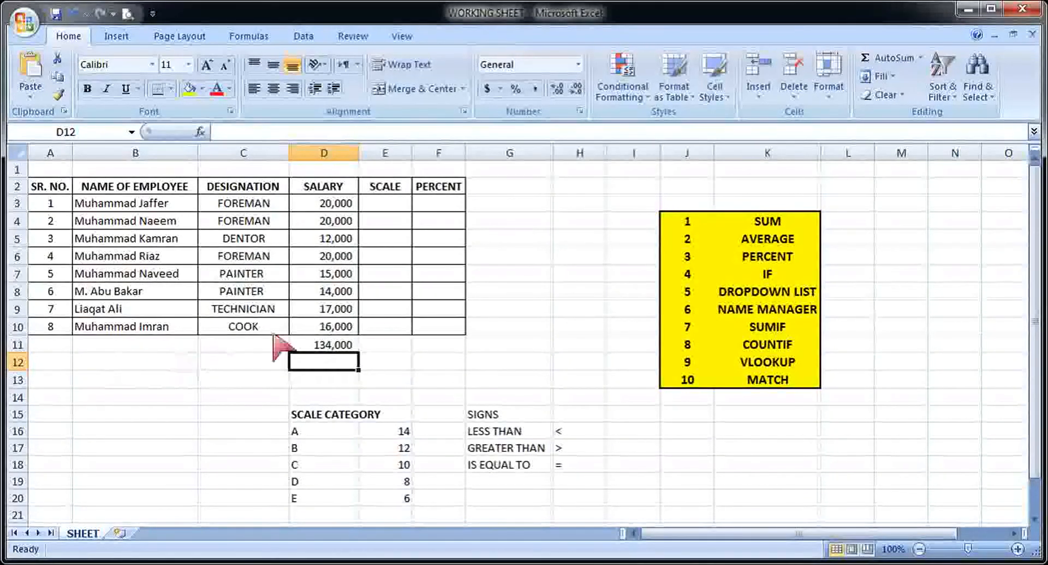
Step: Replace the salary total in D11 with the AutoSum Average function over D3:D10 and select the cell
left_click(325, 347)
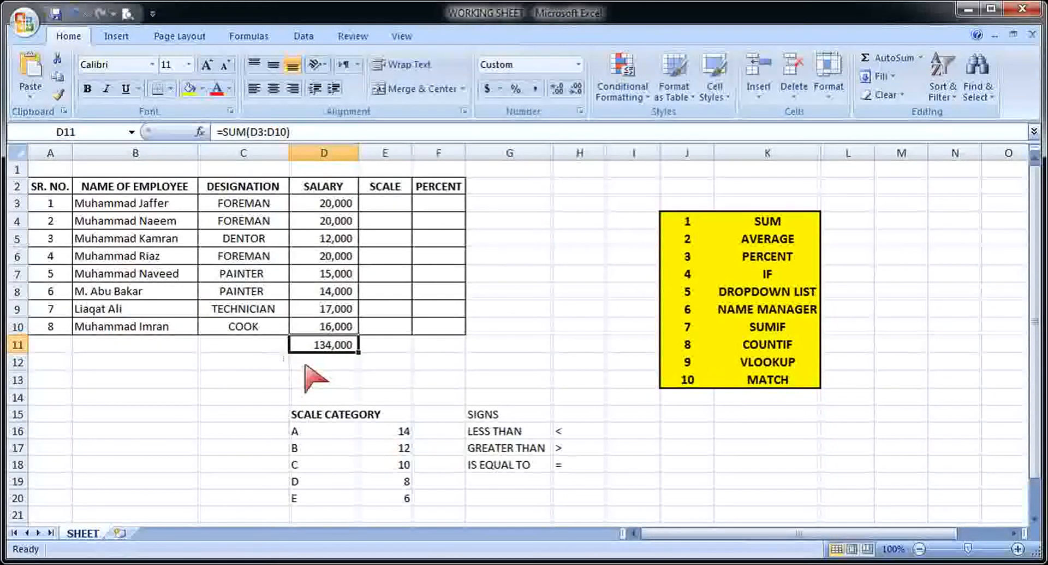
key("Delete")
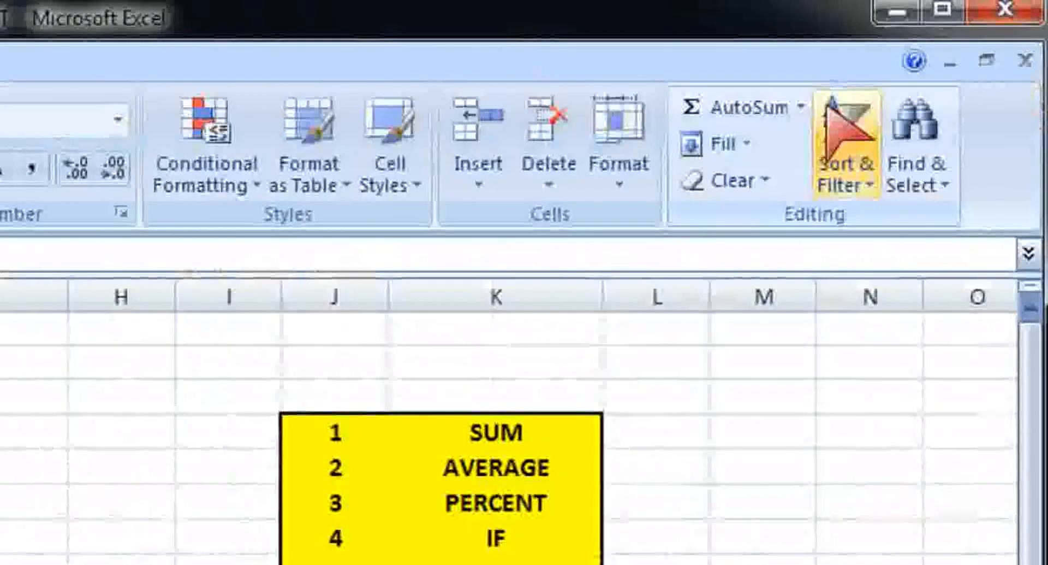
left_click(800, 107)
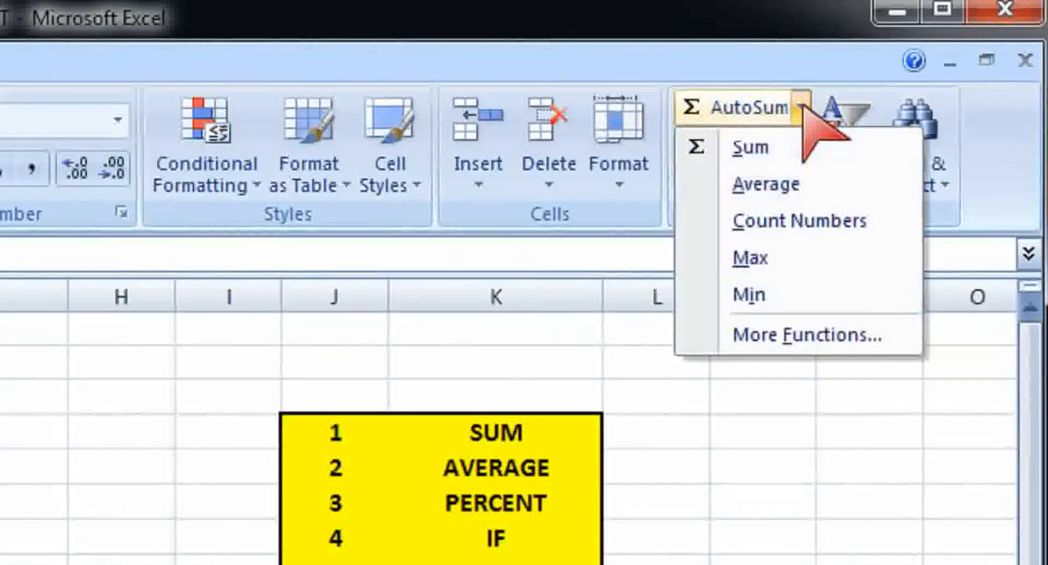
left_click(789, 179)
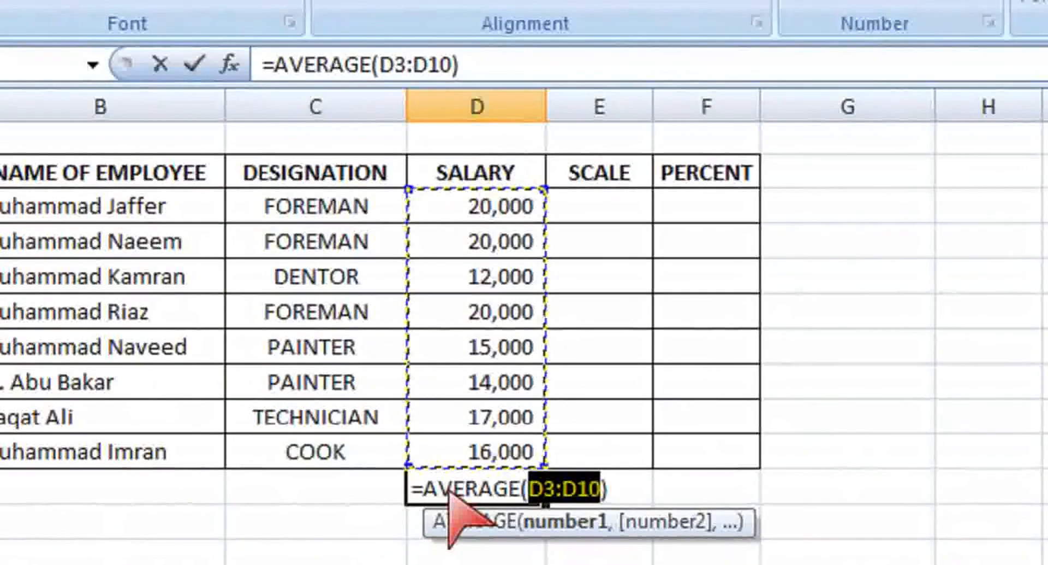
key("Return")
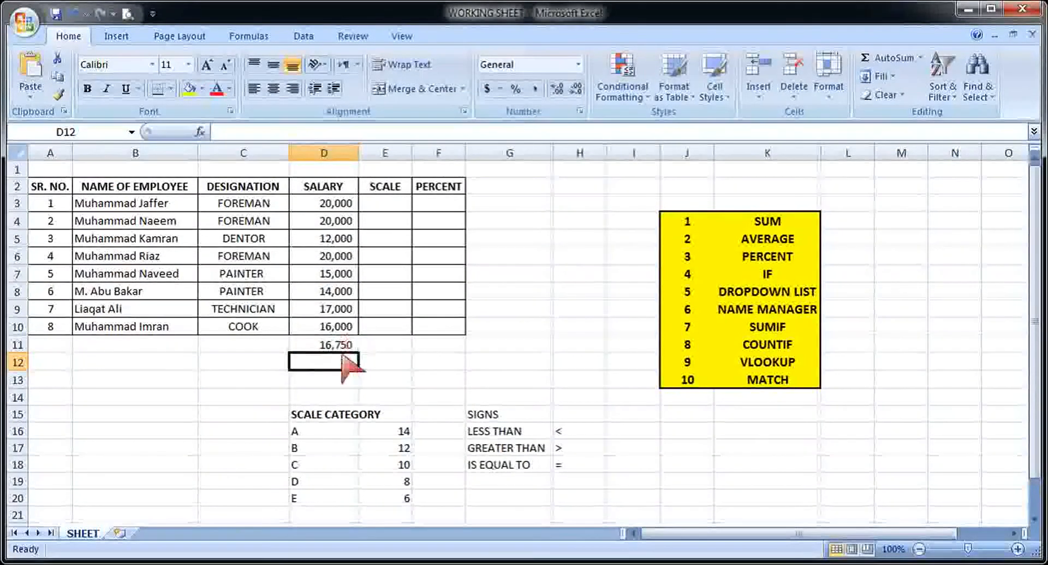
left_click(336, 343)
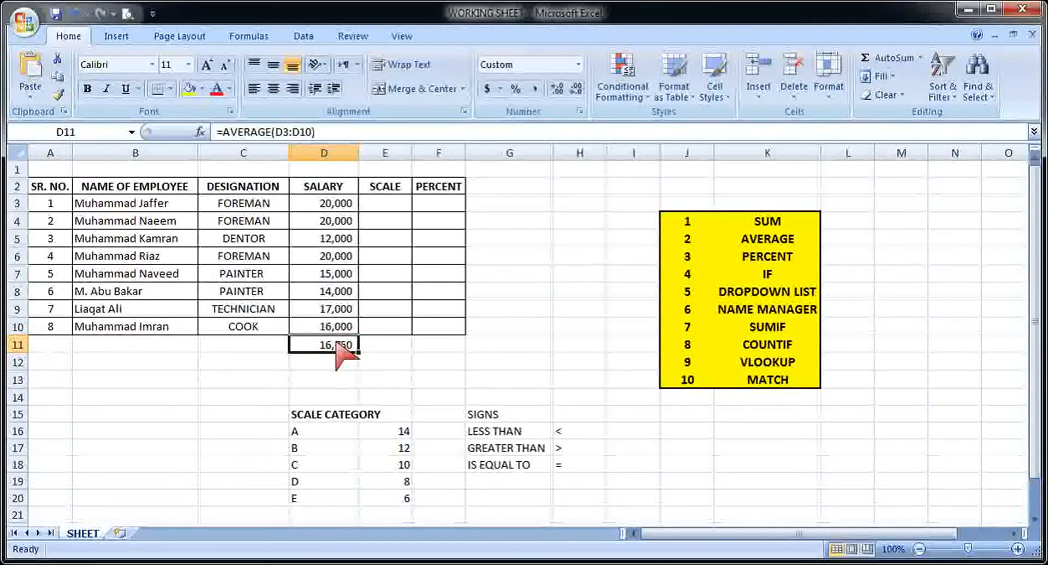
Step: Enter the formula =AVERAGE(D3:D10) in cell D11, choosing AVERAGE from the function suggestions
type("=av")
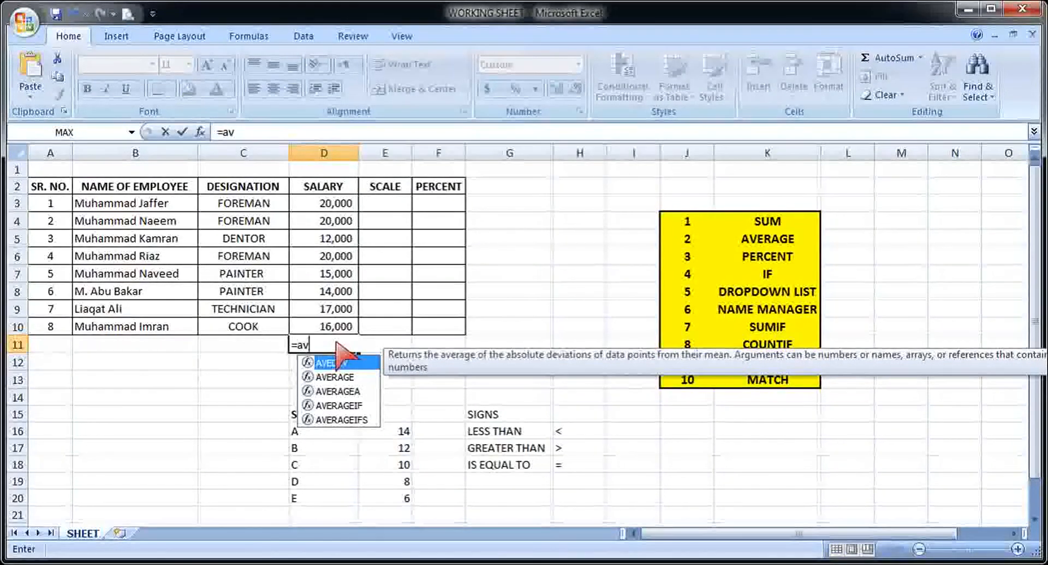
left_click(352, 377)
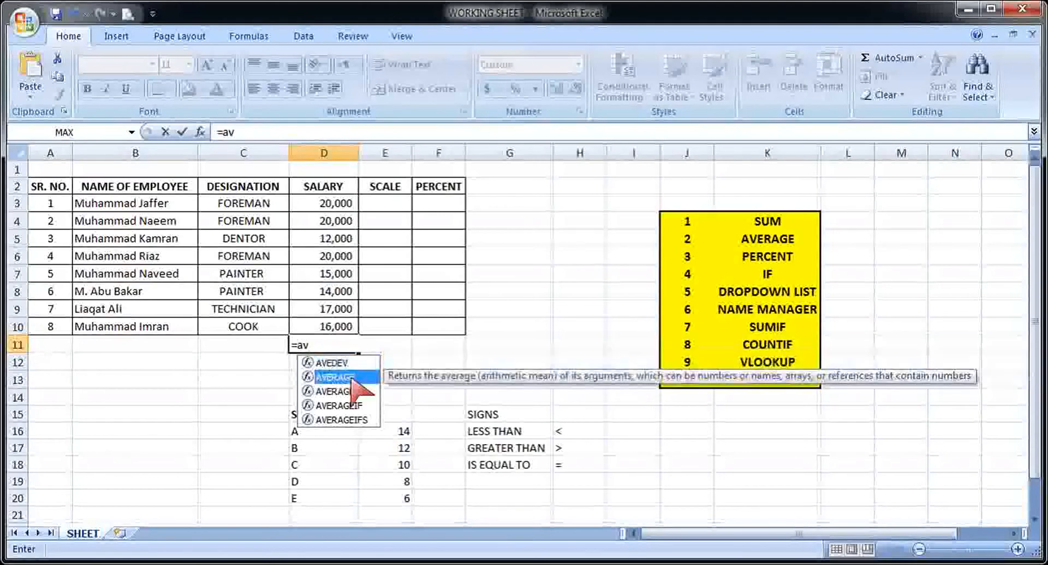
double_click(352, 376)
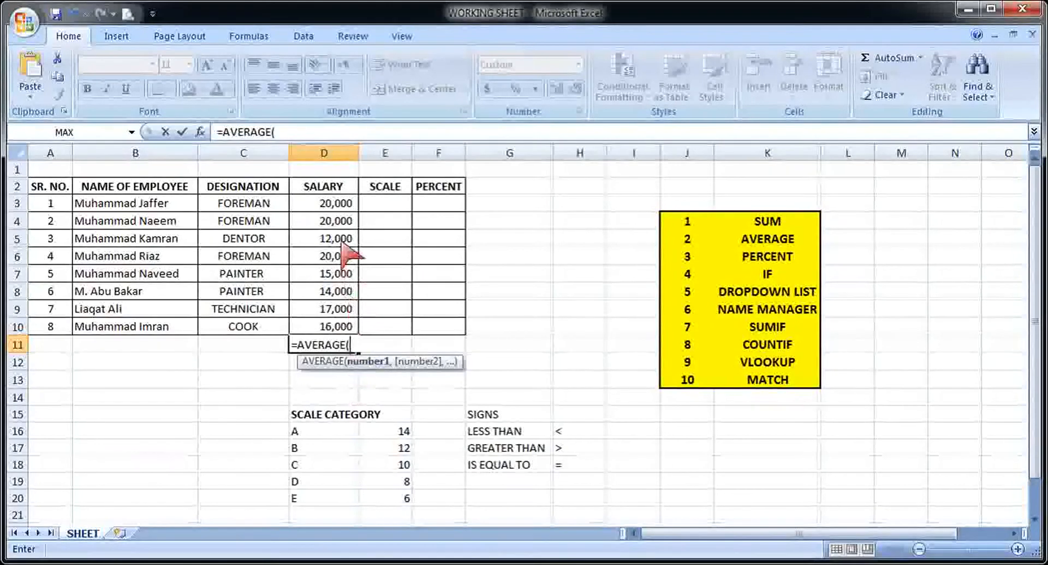
left_click(341, 205)
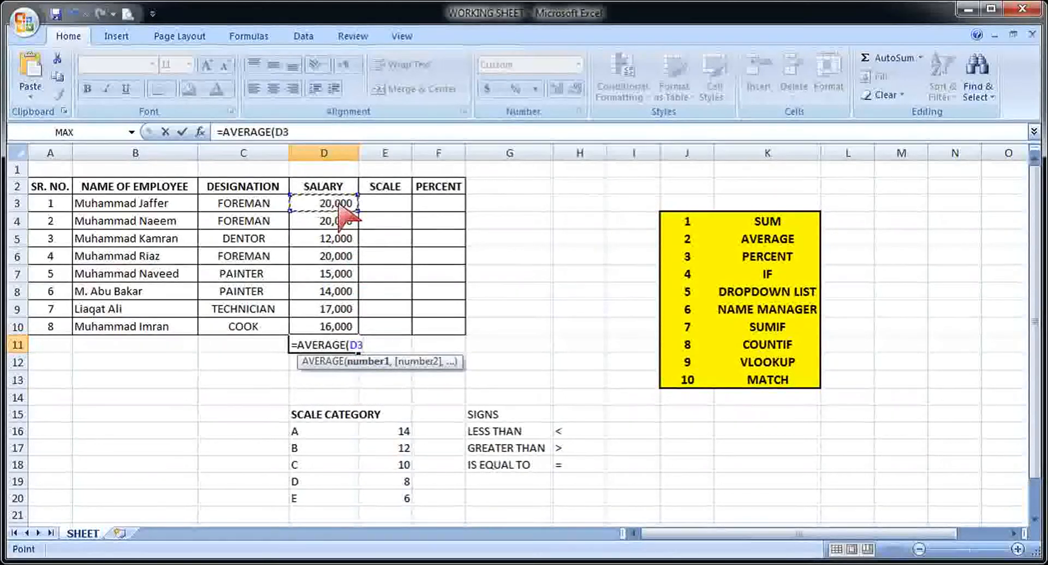
key("F8")
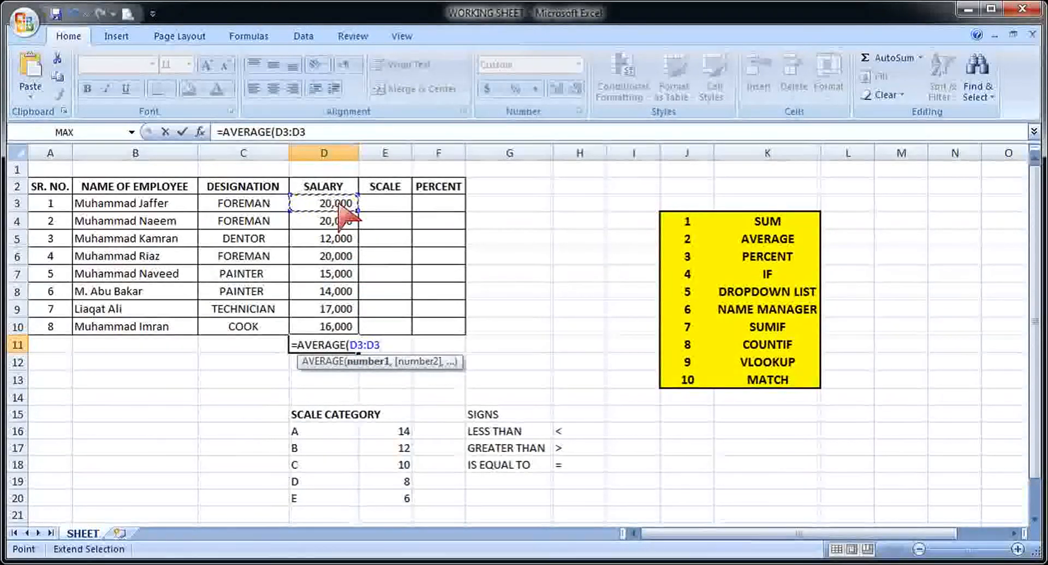
key("BackSpace")
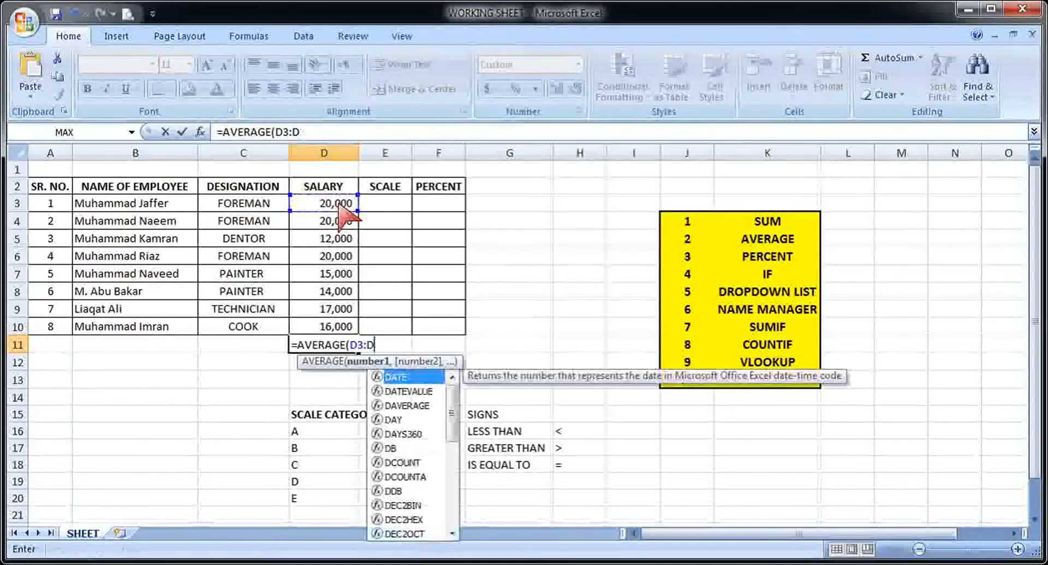
type("10")
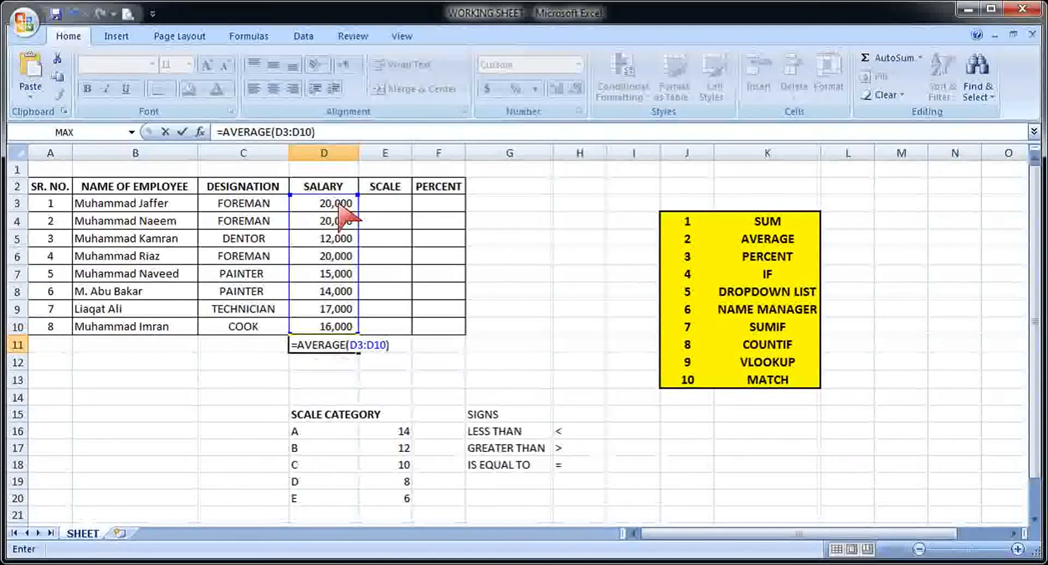
key("Return")
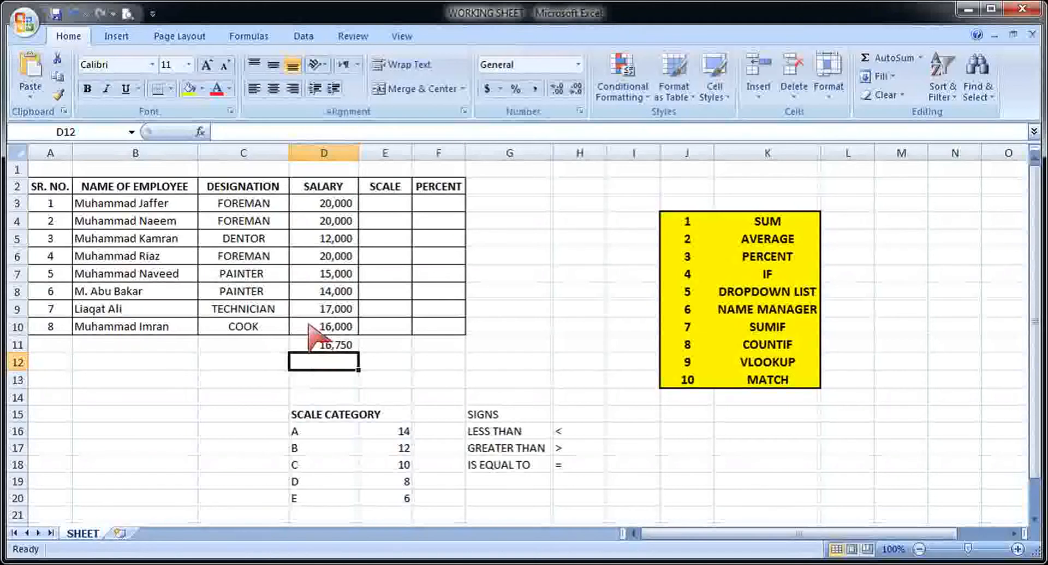
Step: Clear the average in cell D11 and select the PERCENT entry J6:K6 in the function list
left_click(317, 345)
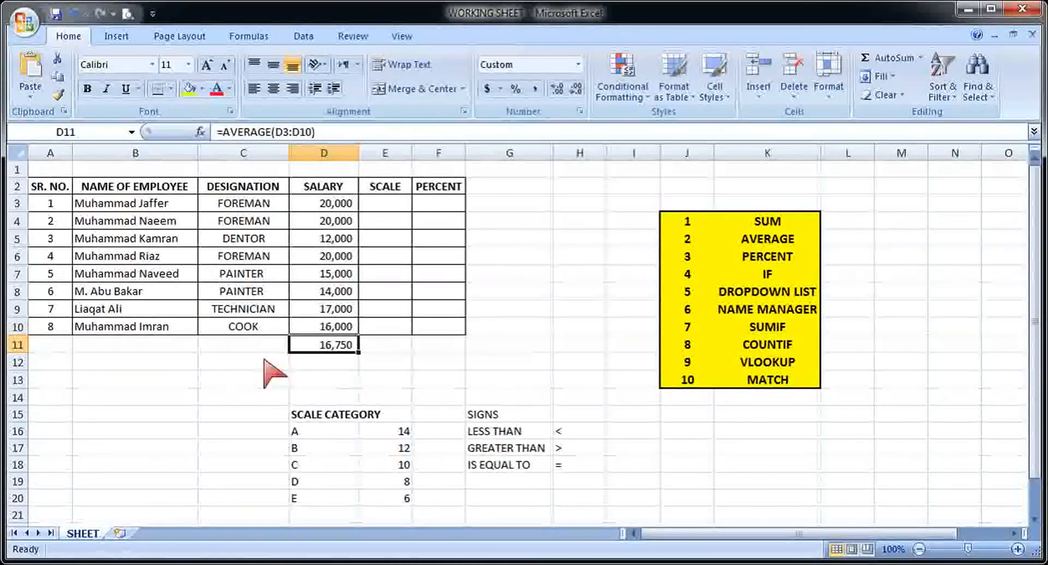
key("Delete")
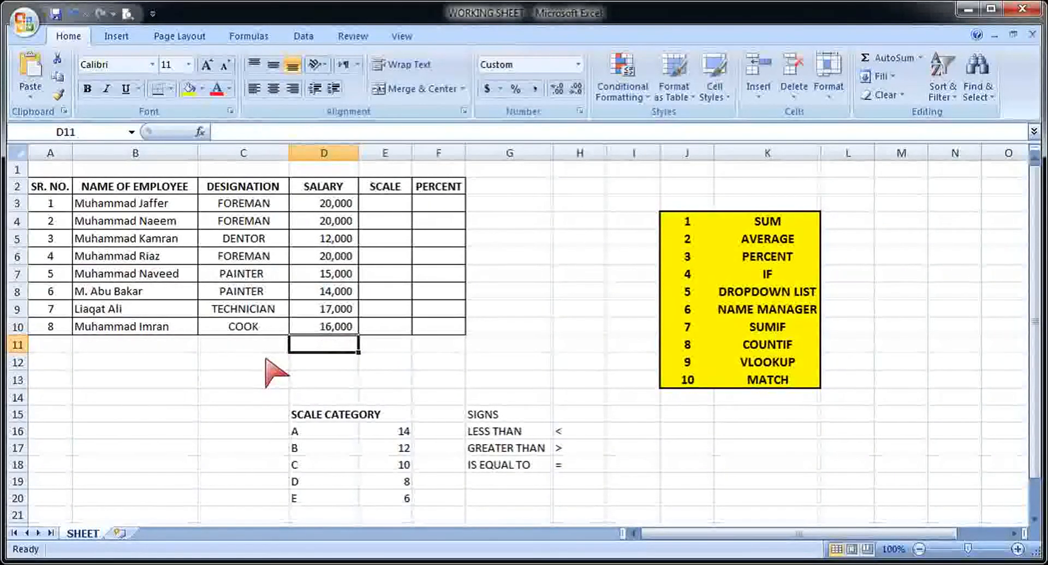
left_click_drag(785, 260, 681, 263)
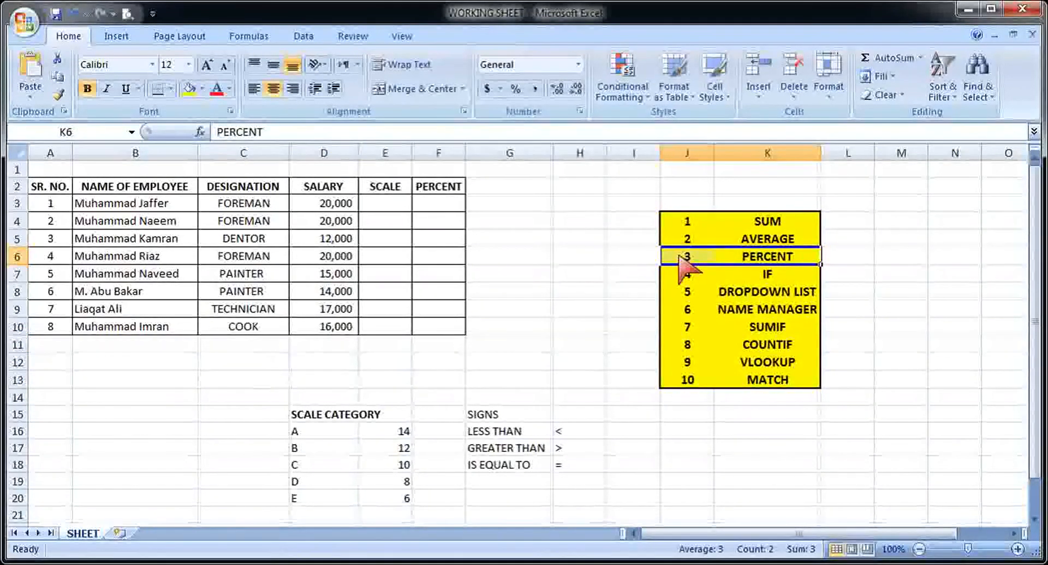
Step: Enter 20 in cell G3 beside the PERCENT column and apply the percent style to G3:G10
left_click(440, 205)
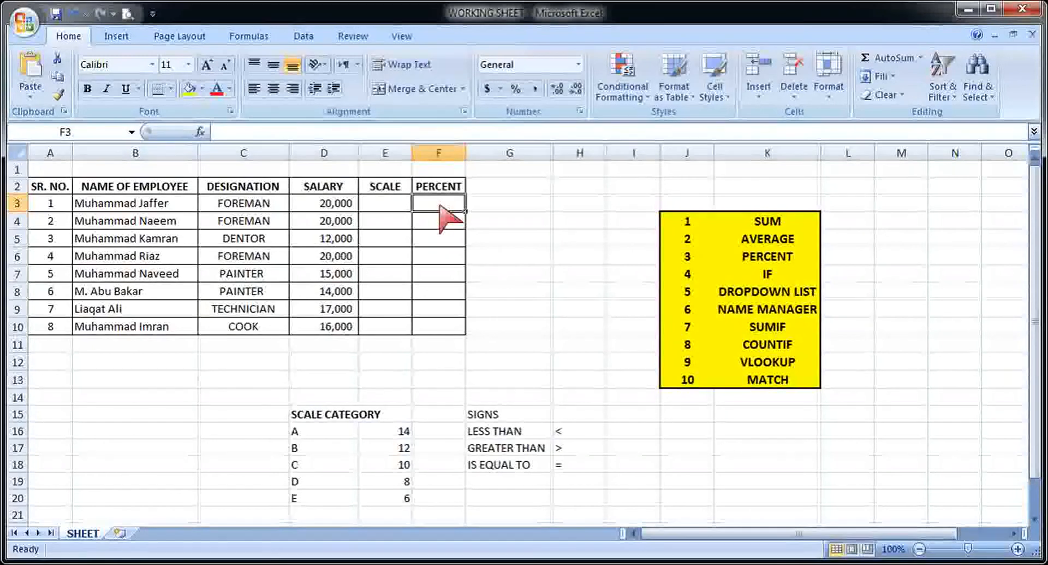
left_click(496, 207)
type("2")
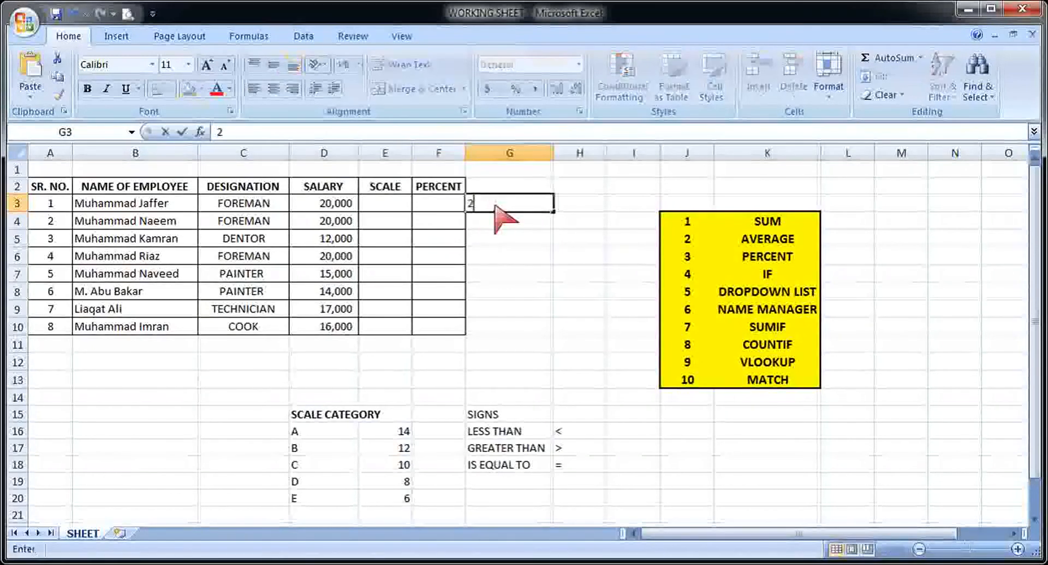
type("0")
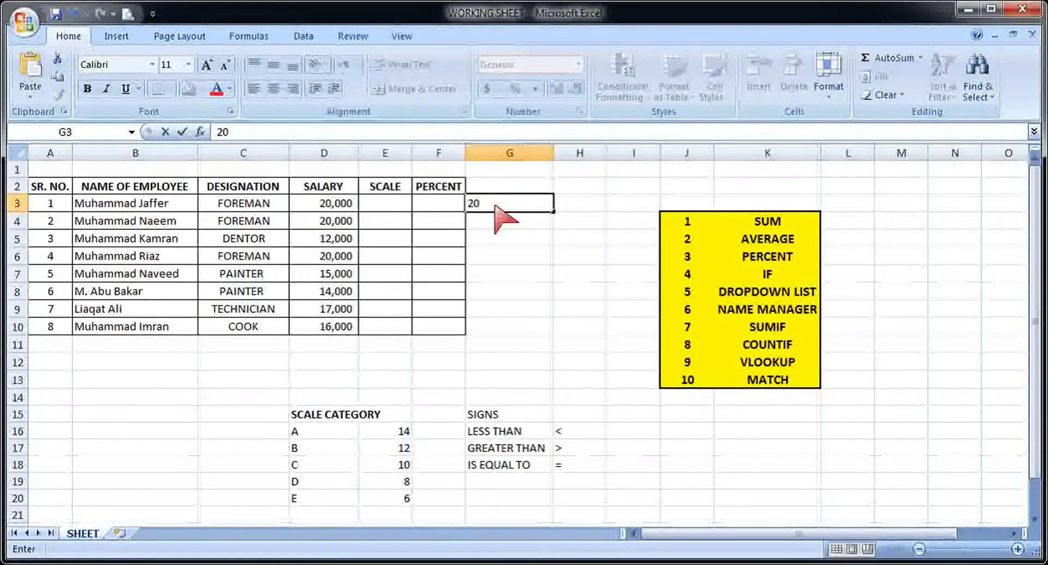
key("Return")
left_click(495, 207)
key("shift+Down")
key("shift+Down")
key("shift+Down")
key("shift+Down")
key("shift+Down")
key("shift+Down")
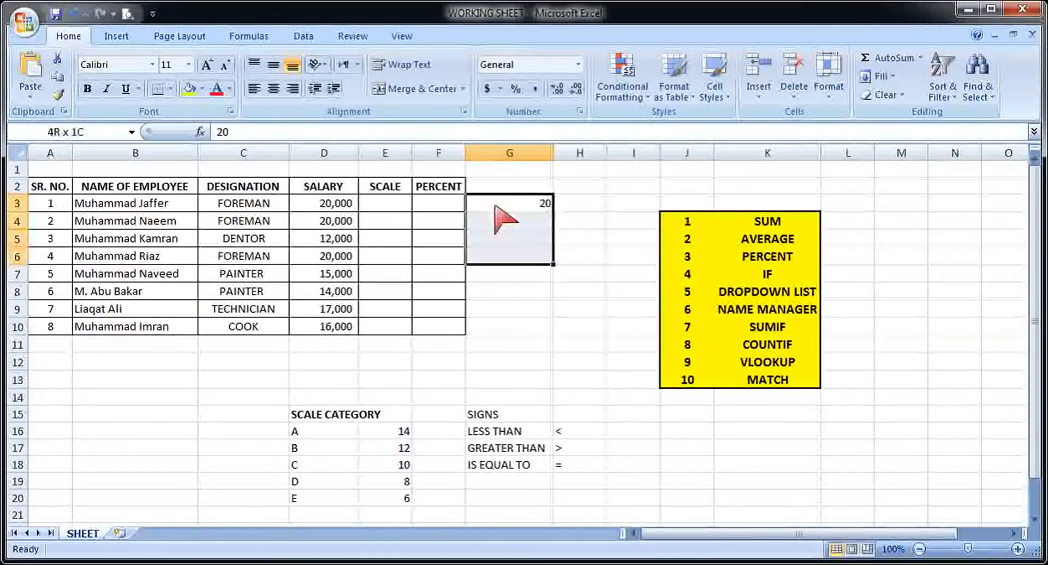
key("shift+Down")
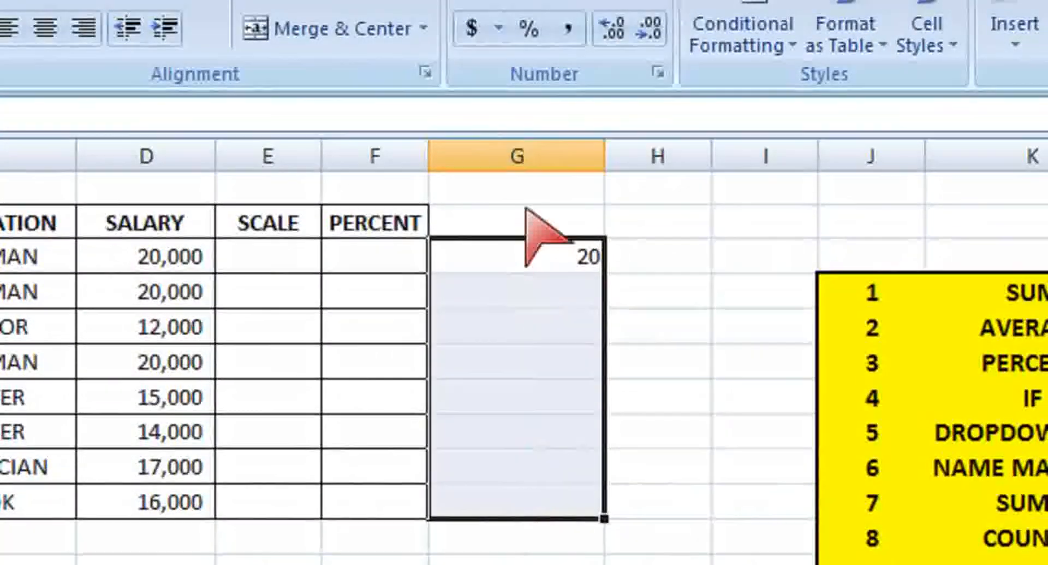
left_click(528, 28)
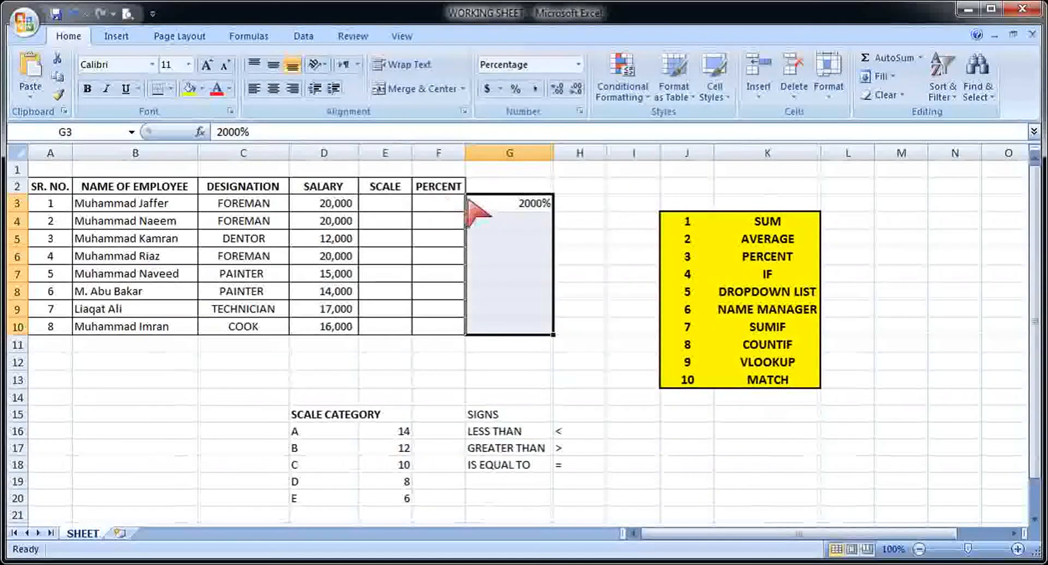
Step: Enter 20% in every cell of G3:G10, one for each employee row
left_click(452, 258)
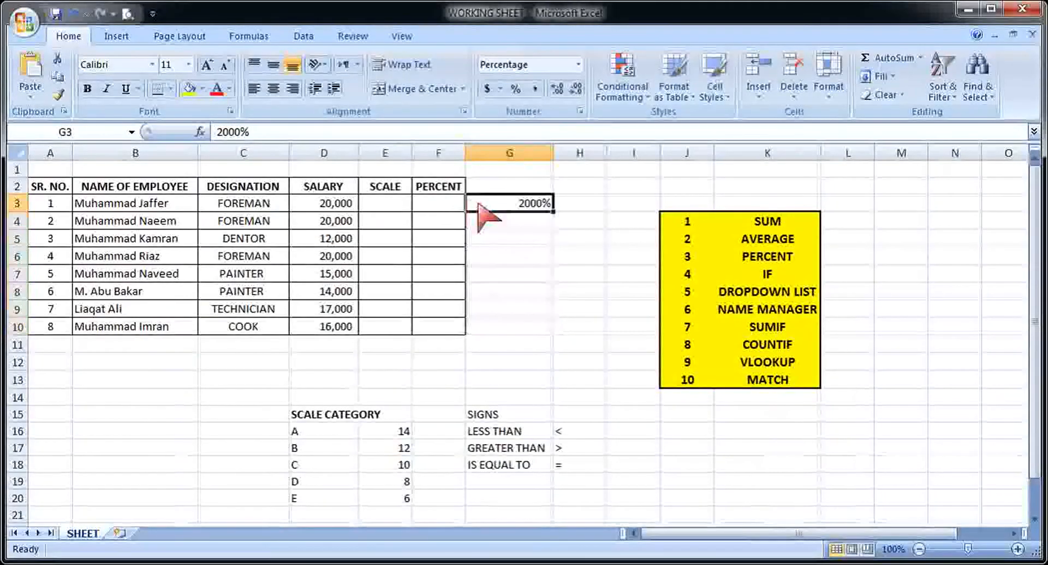
type("20")
key("Return")
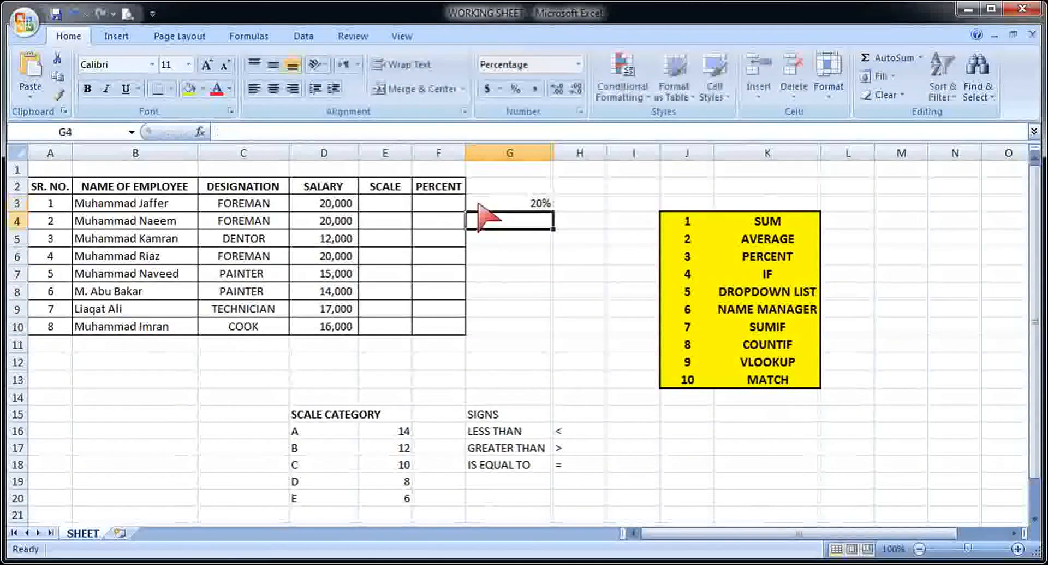
type("20")
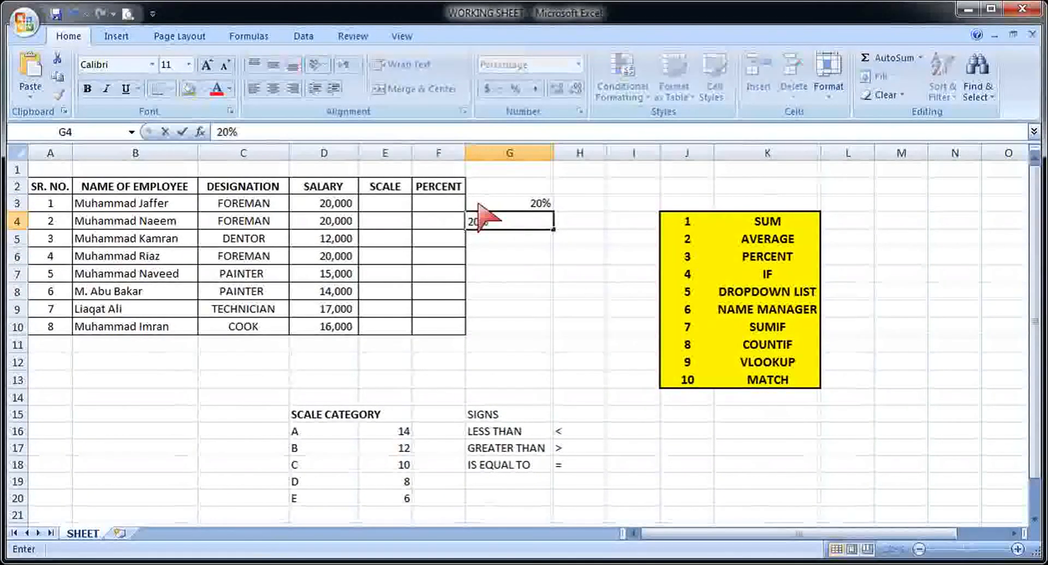
key("Return")
type("20")
key("Return")
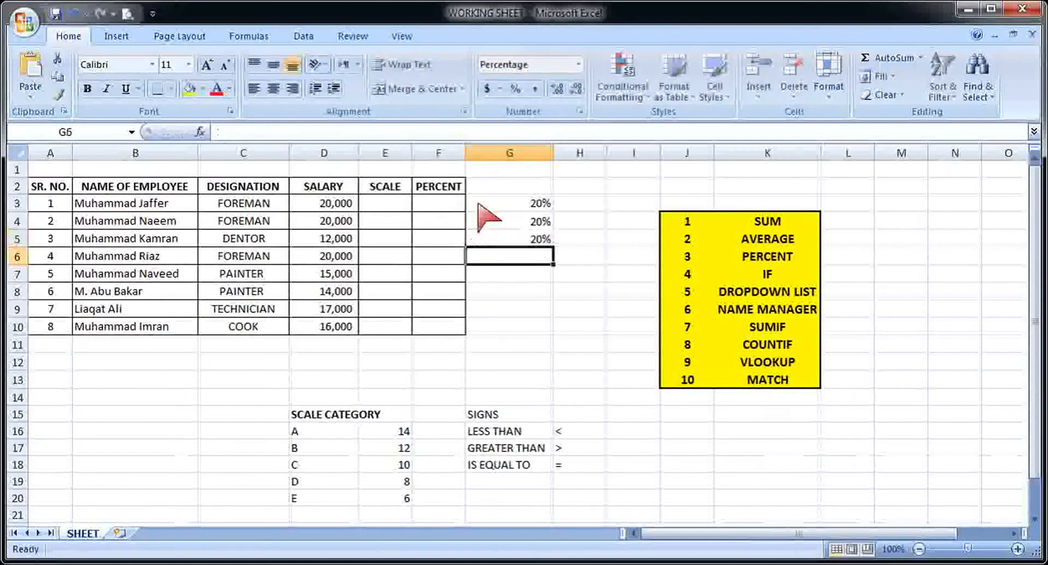
type("20")
key("Return")
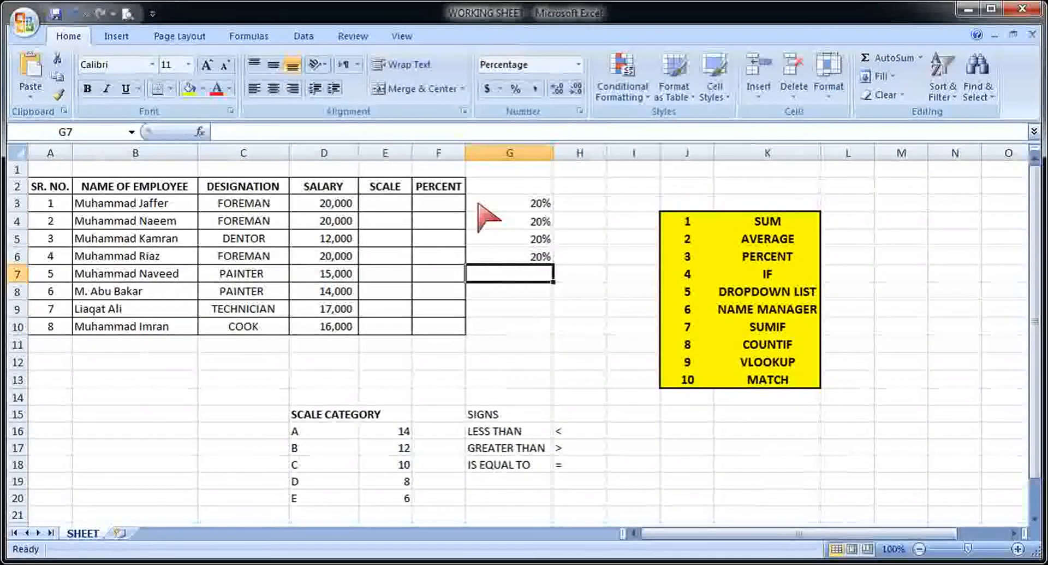
type("20")
key("Return")
type("20")
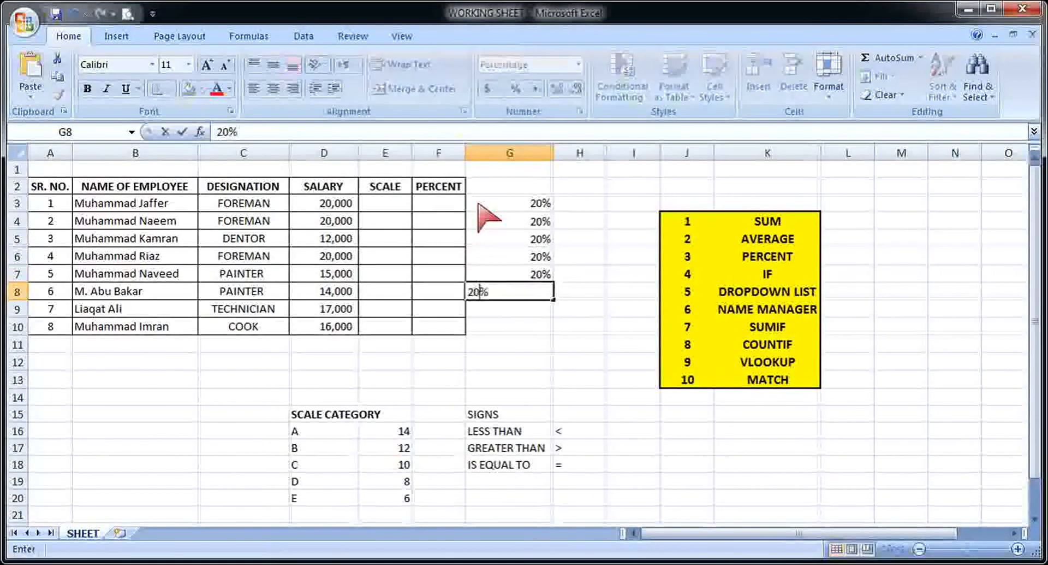
key("Return")
type("20")
key("Return")
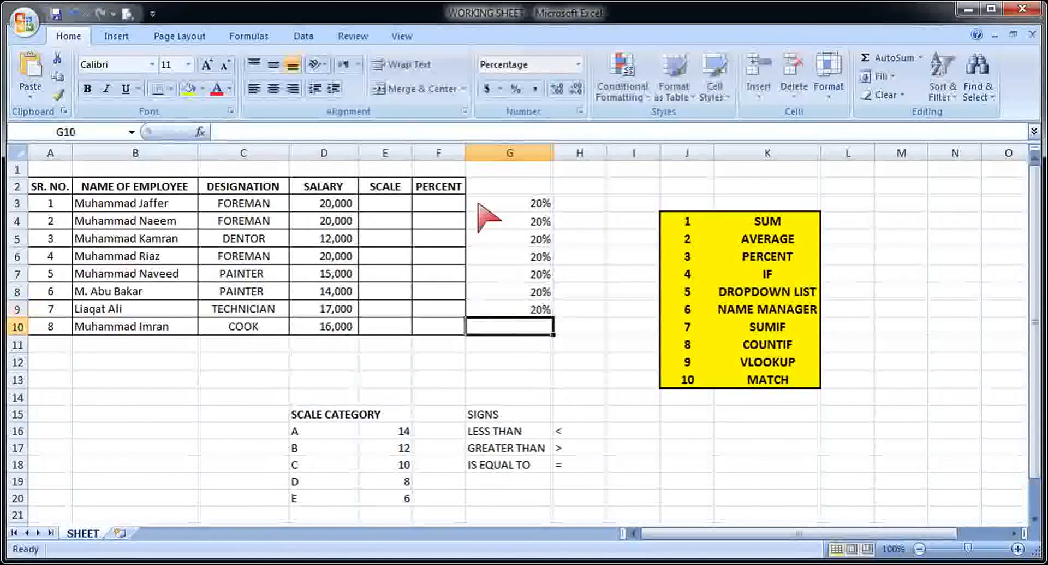
type("20")
key("Return")
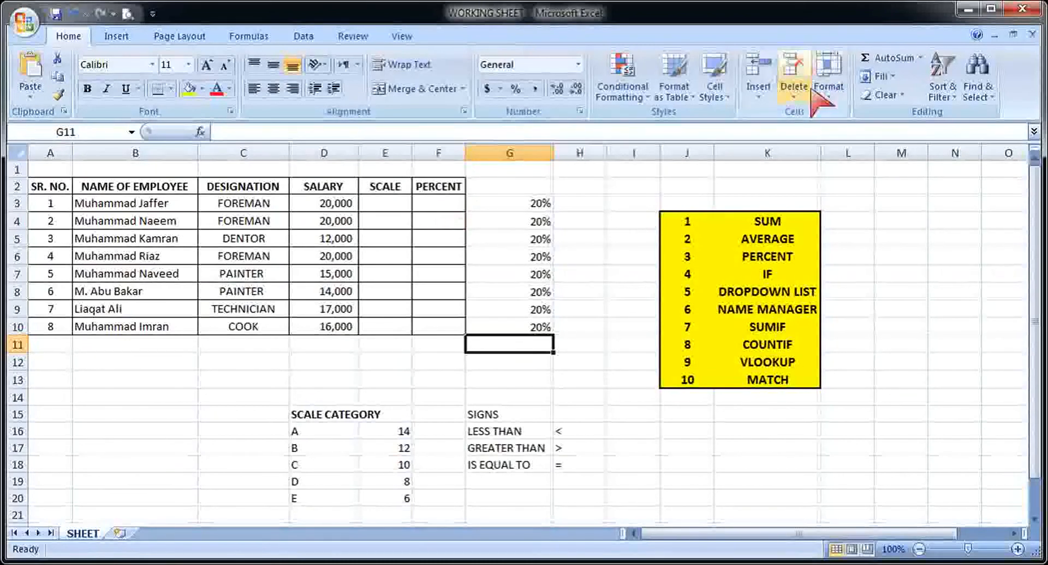
left_click(917, 62)
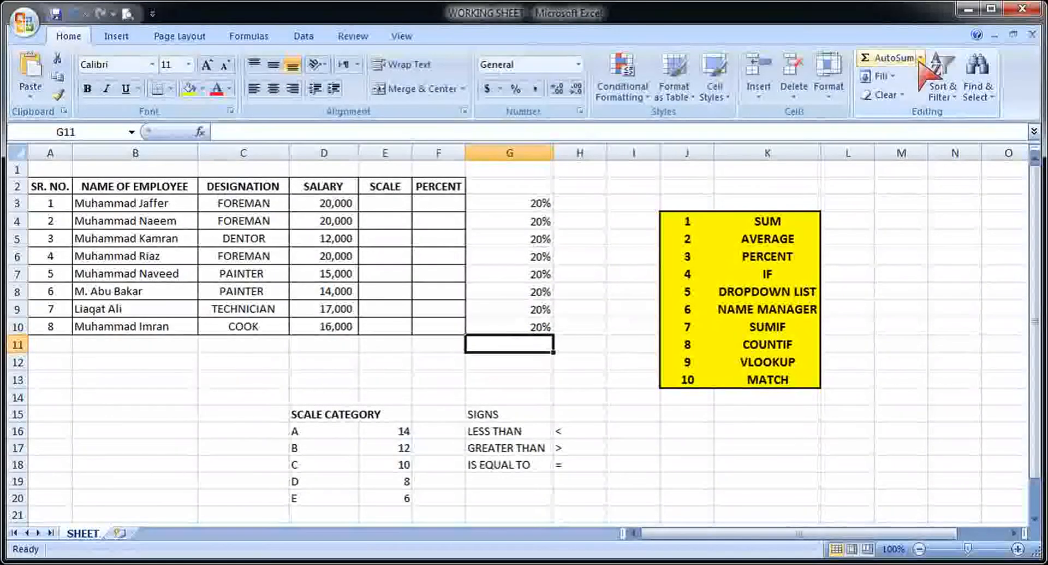
left_click(920, 58)
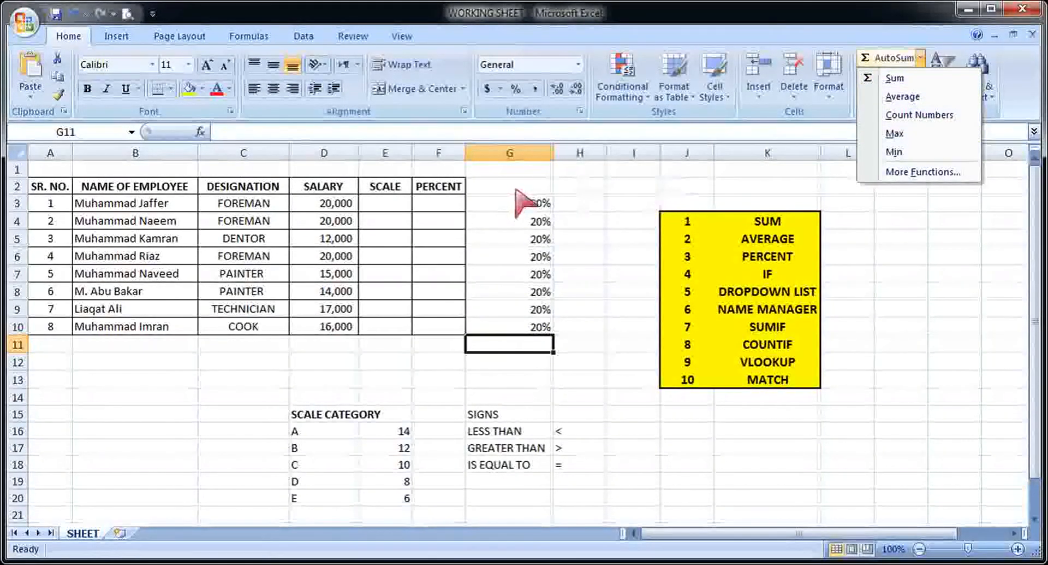
left_click(434, 203)
Step: Calculate the percent amount in F3 with the formula =D3*G3 and fill it down to F10
left_click(435, 203)
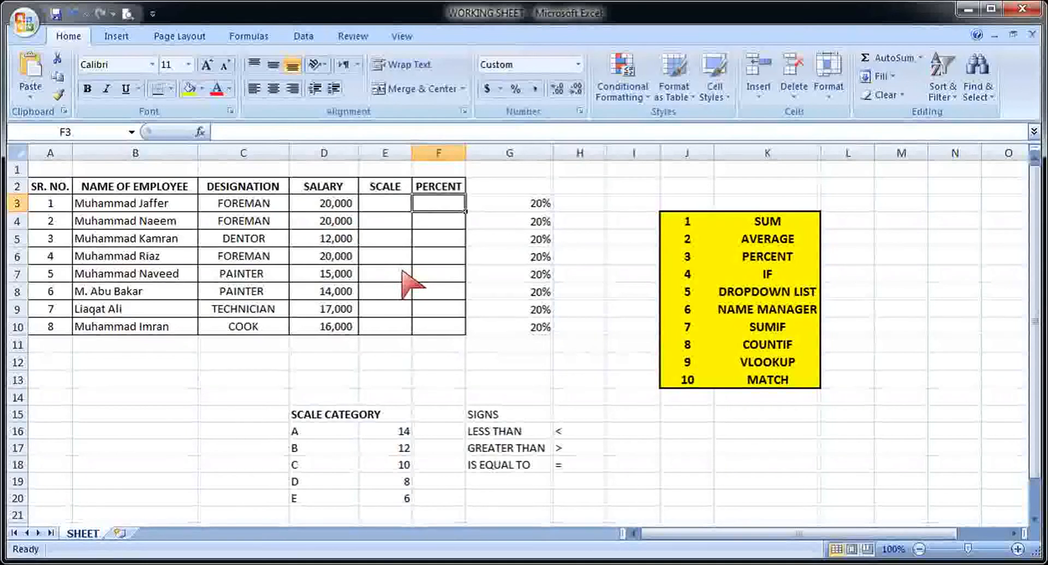
type("=")
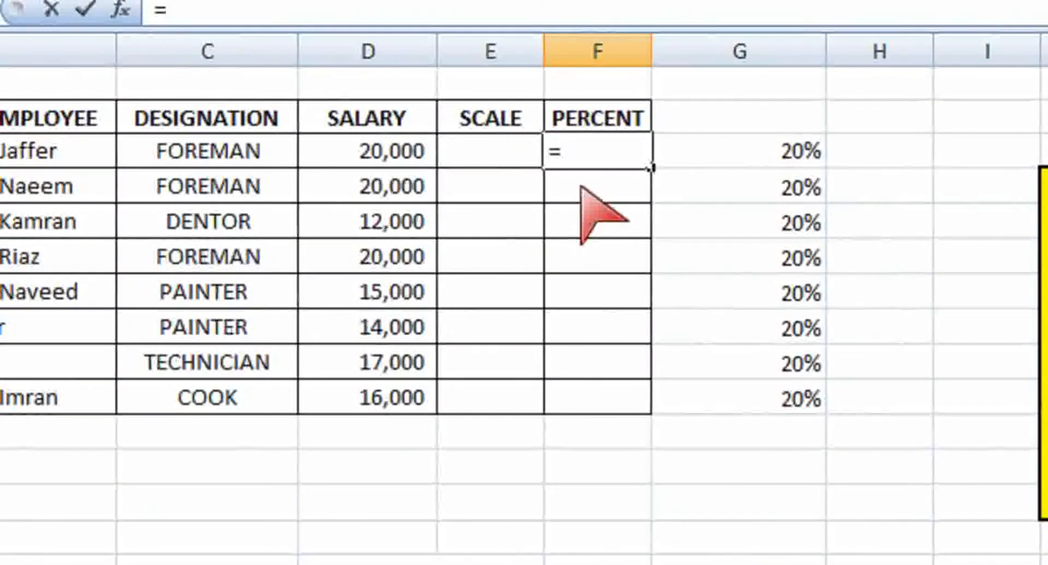
left_click(414, 162)
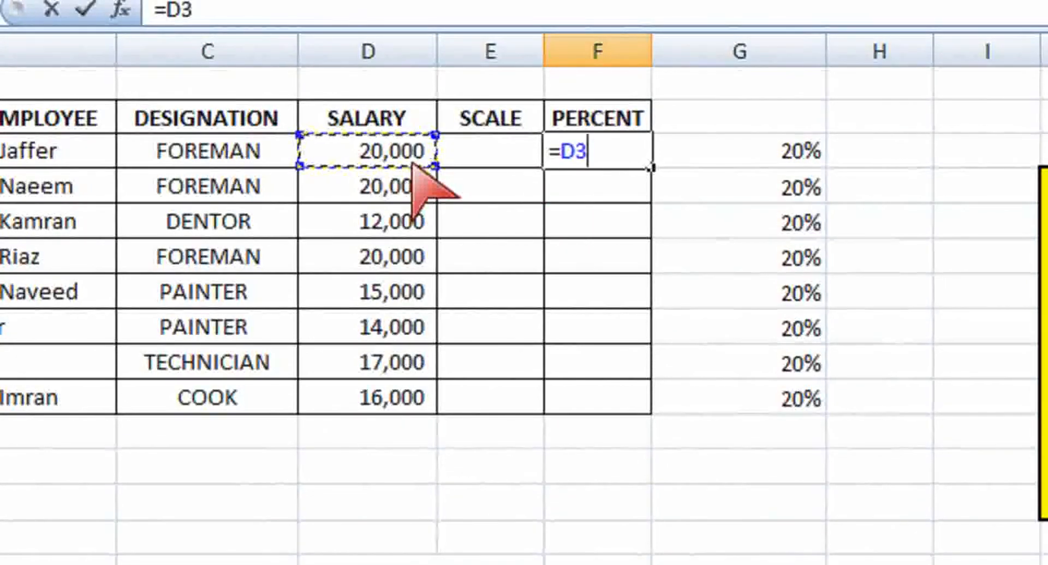
type("*")
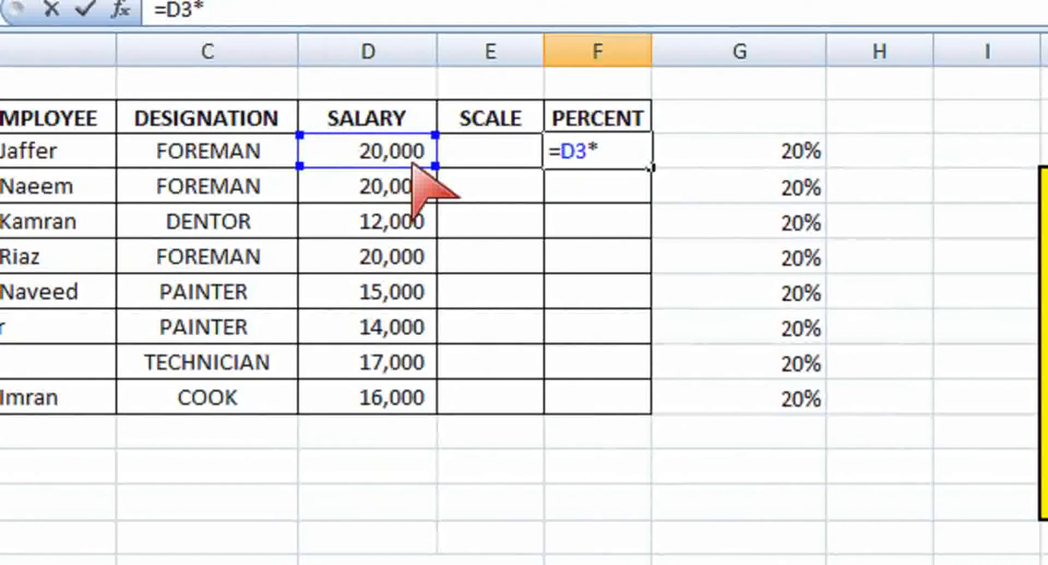
left_click(754, 154)
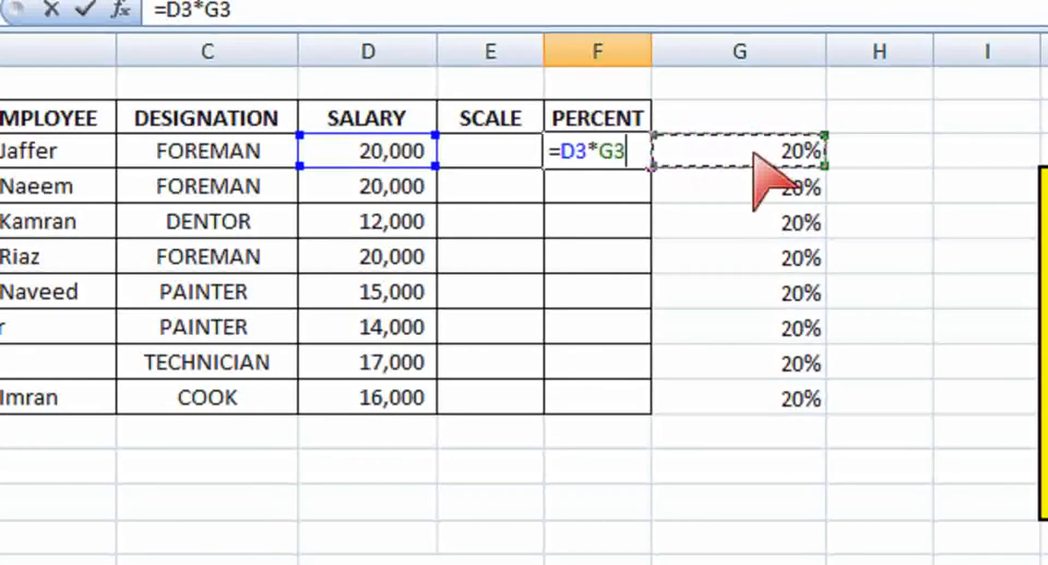
key("Return")
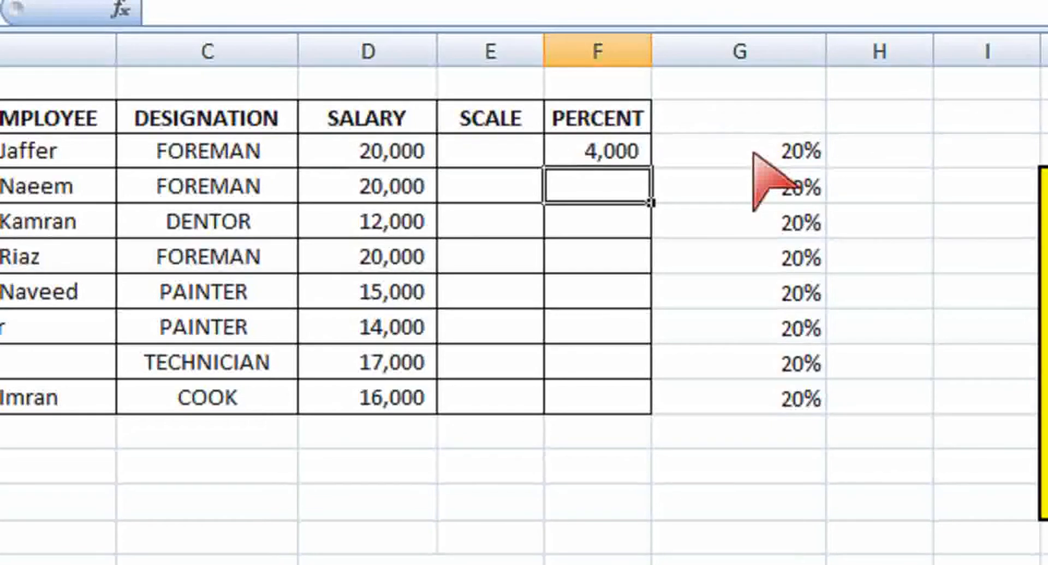
left_click(628, 159)
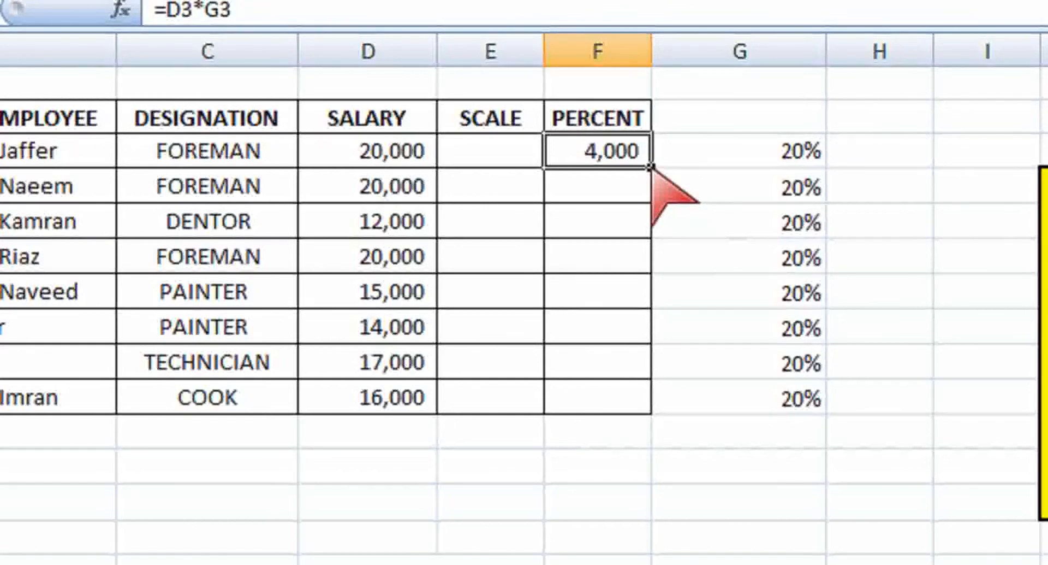
left_click_drag(650, 167, 638, 412)
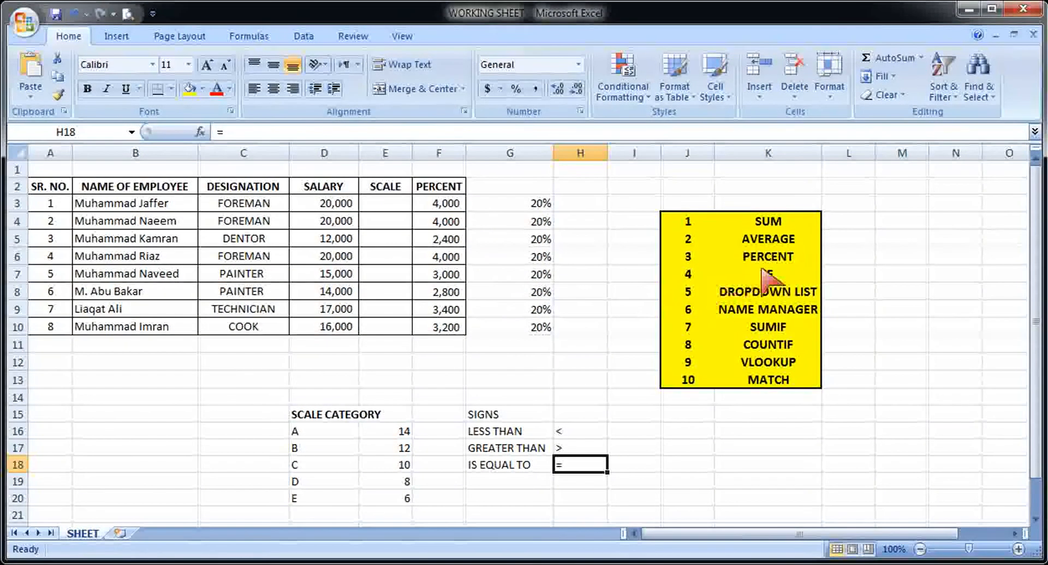
Step: Examine the IF entry in the function list and the less than, greater than and equal signs in H16:H18
left_click(745, 279)
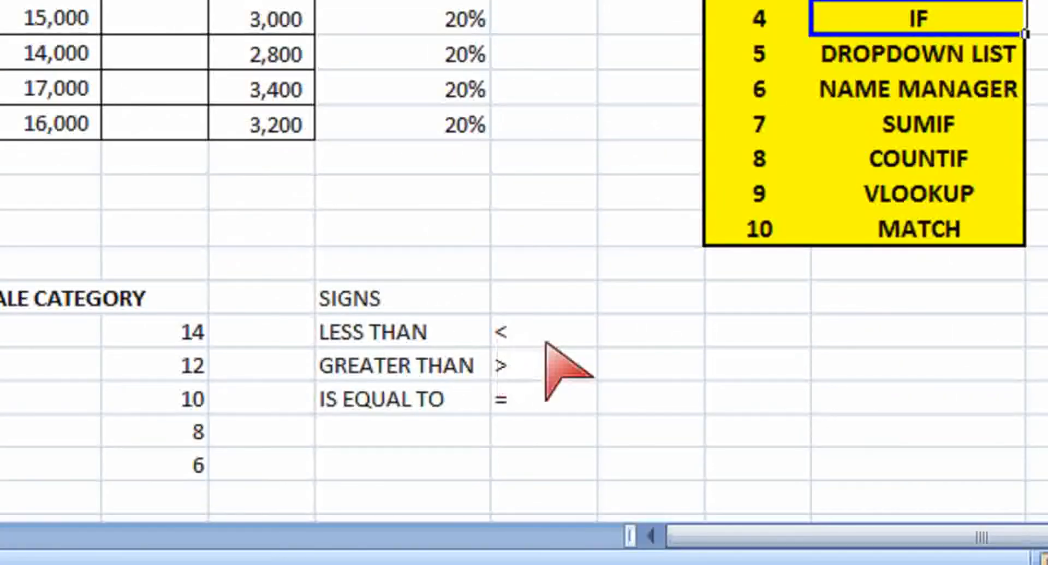
left_click(582, 343)
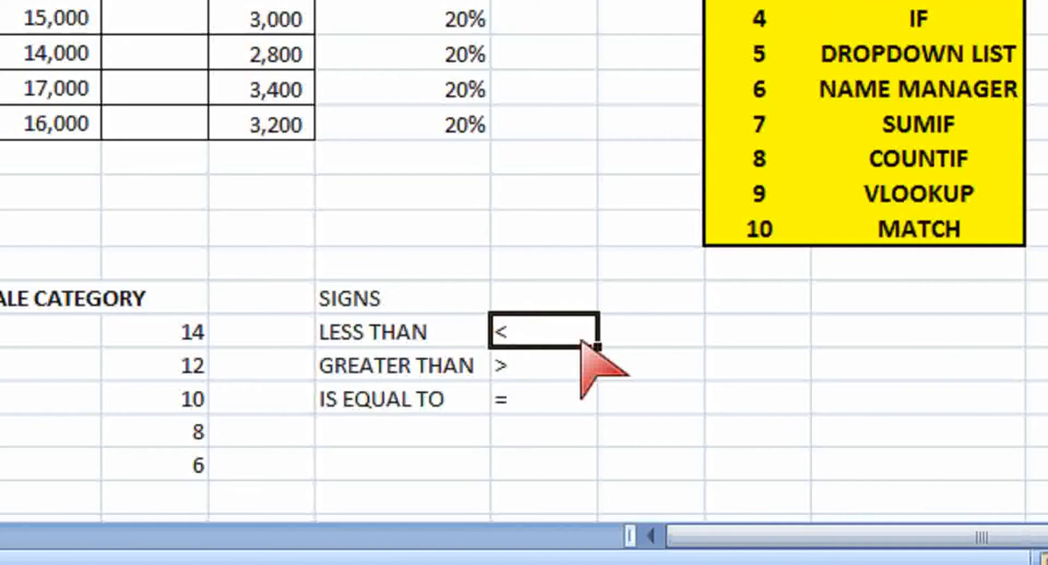
left_click(572, 375)
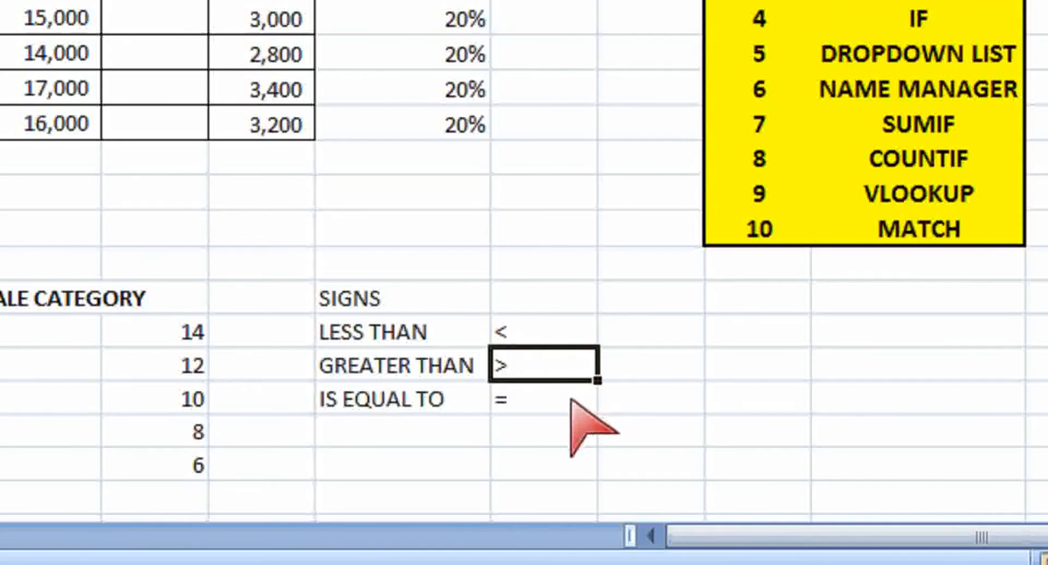
left_click(572, 402)
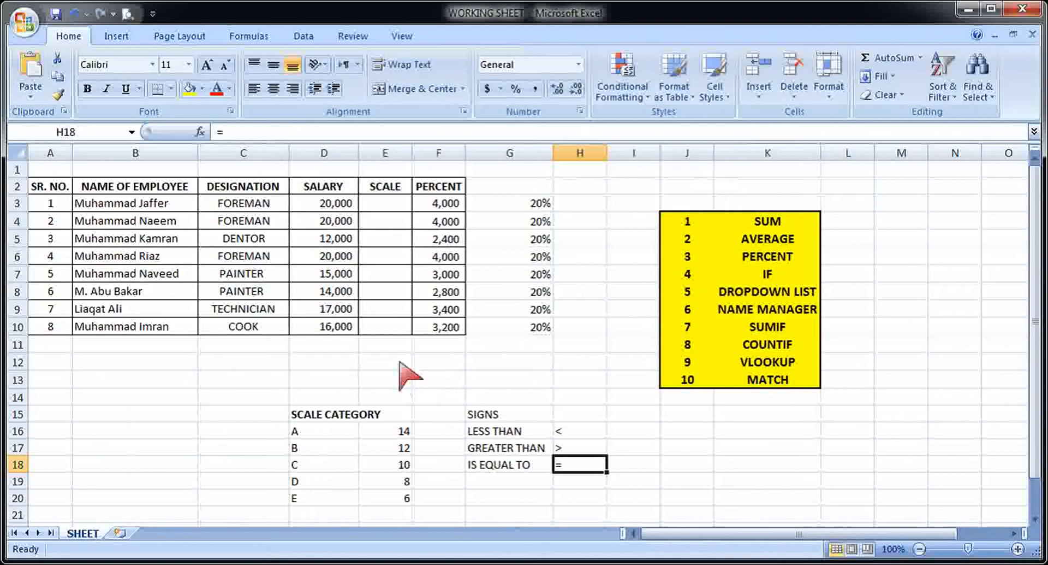
left_click(438, 330)
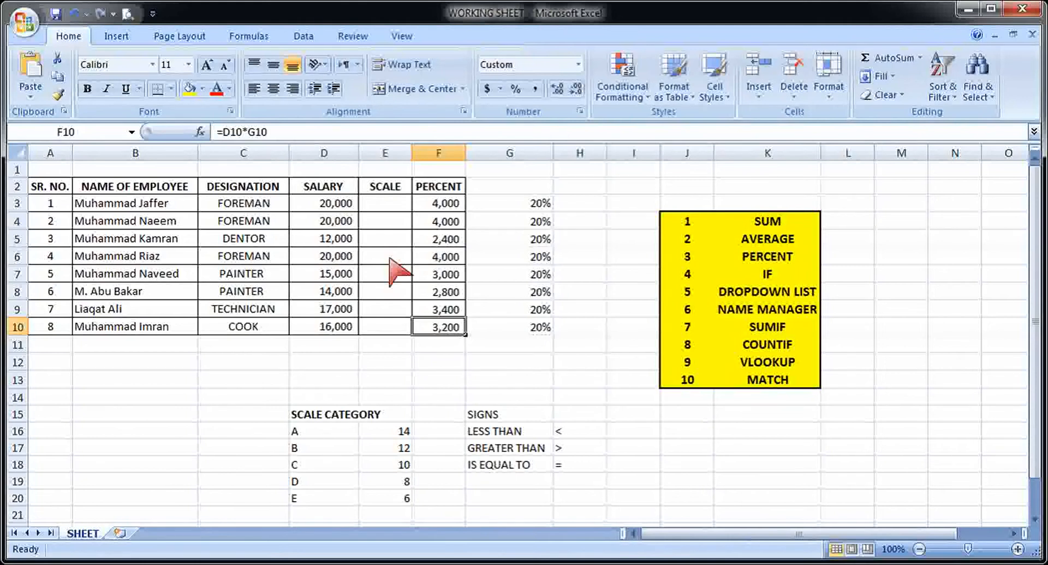
left_click(322, 309)
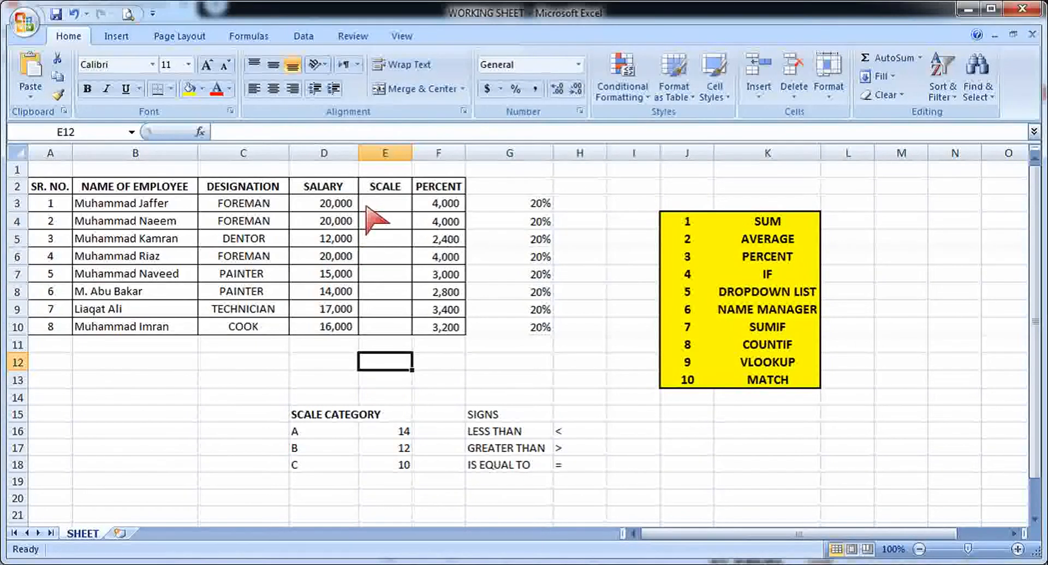
Step: Begin an IF formula in E3 of the SCALE column that returns "A" when D3>15000
left_click(383, 206)
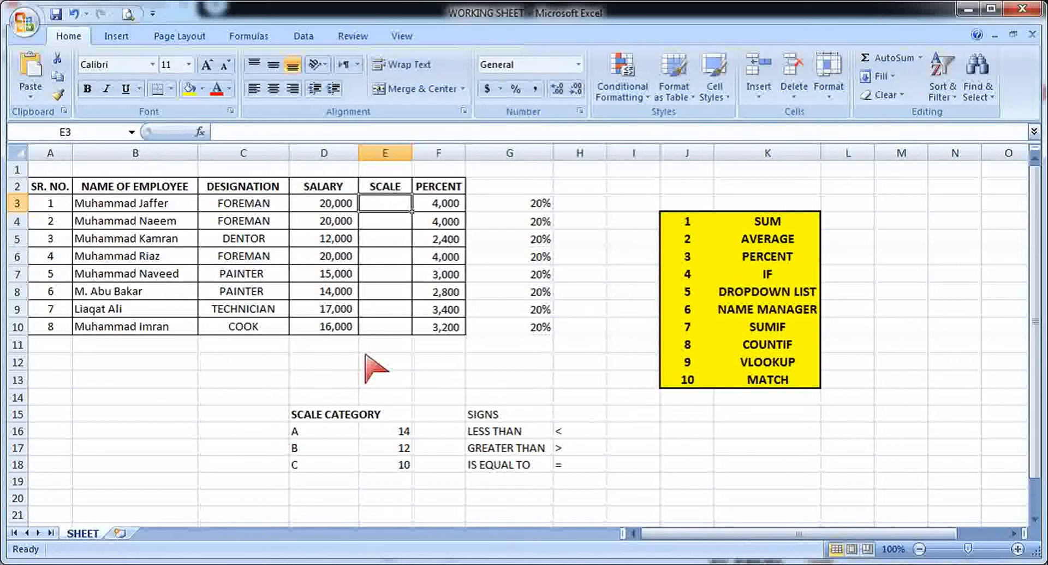
type("=")
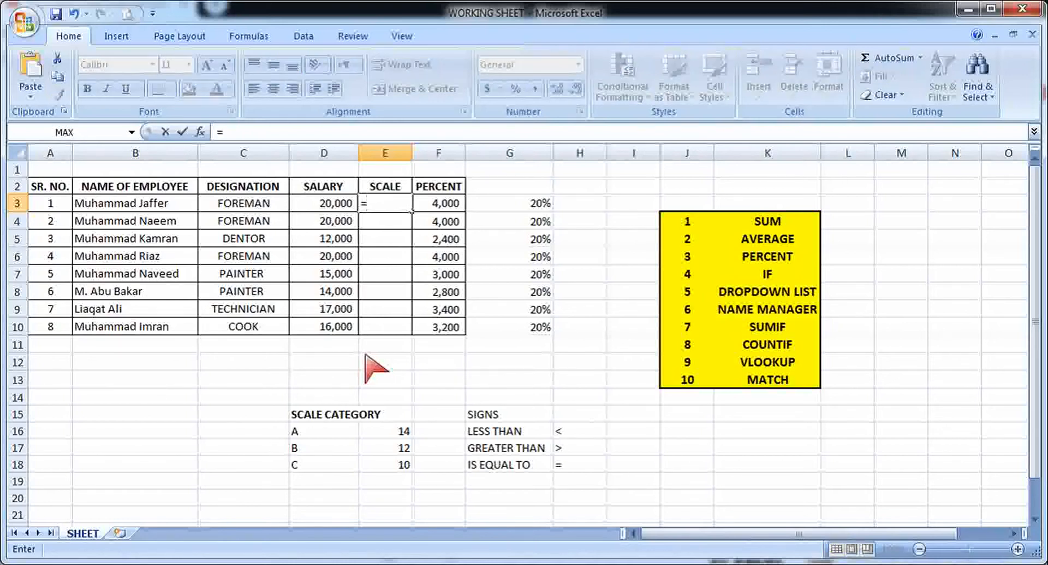
type("if")
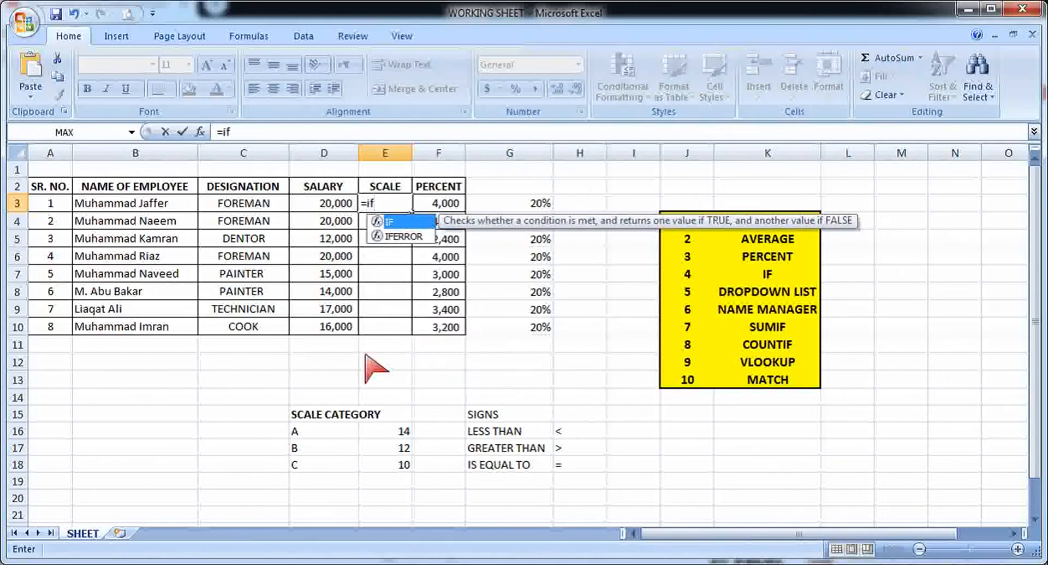
double_click(399, 221)
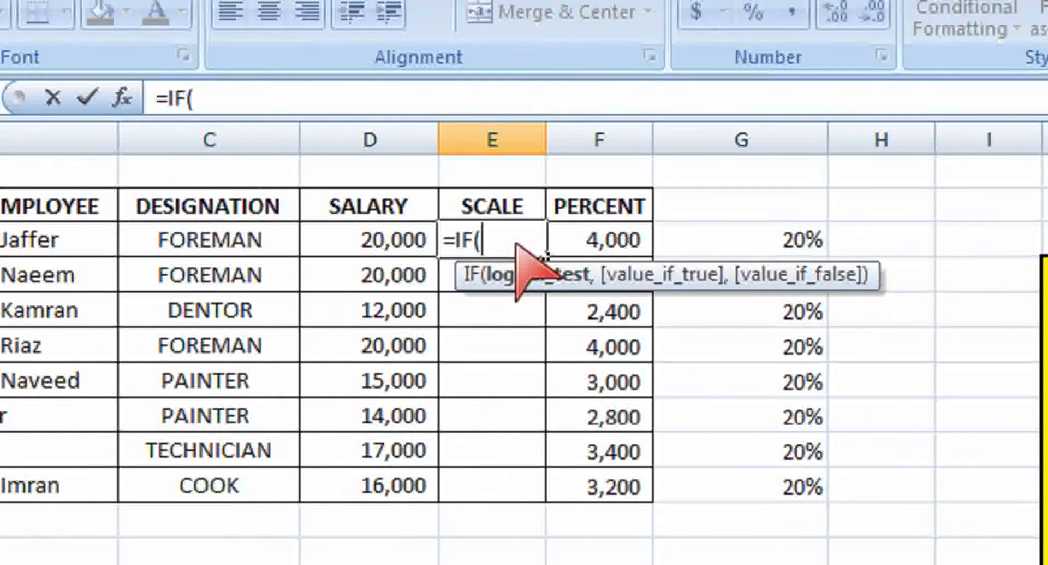
left_click(412, 243)
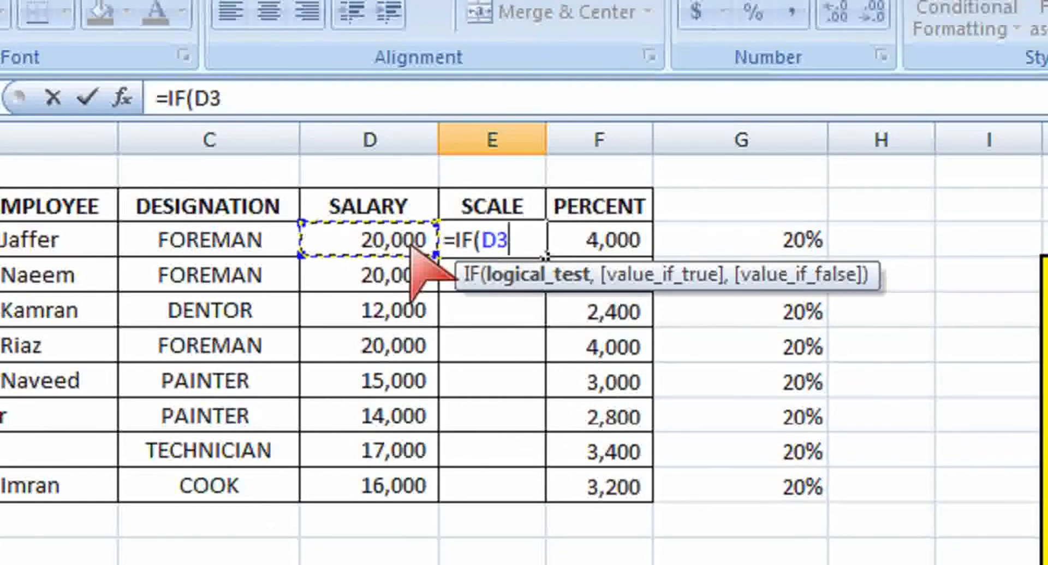
type(">")
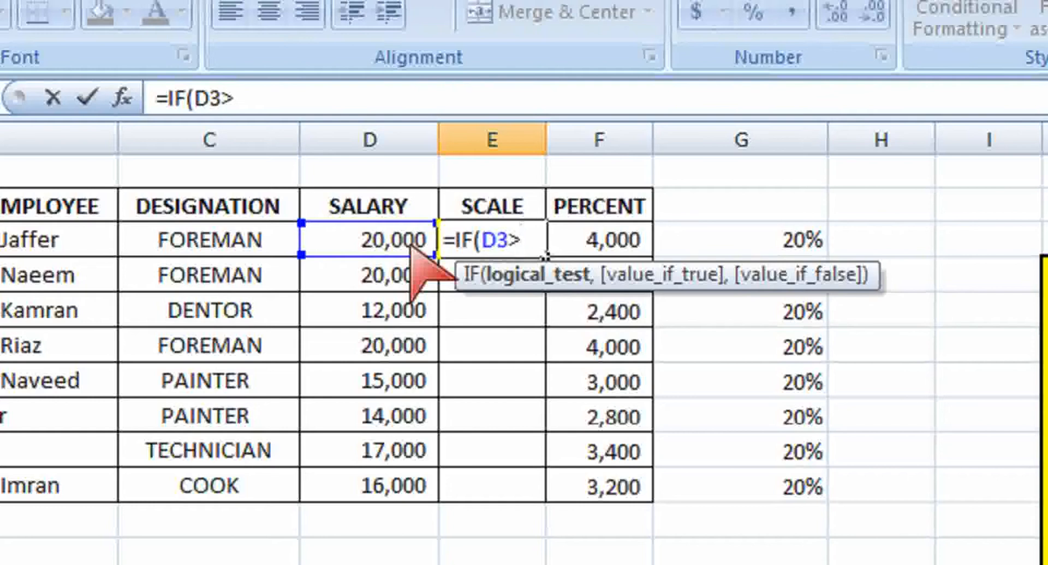
type("15")
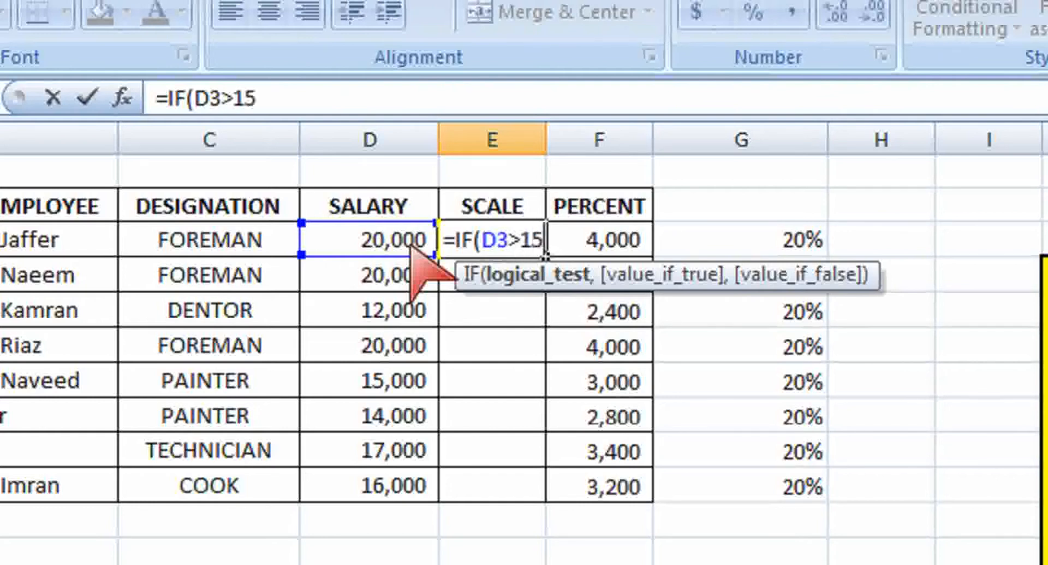
type("000")
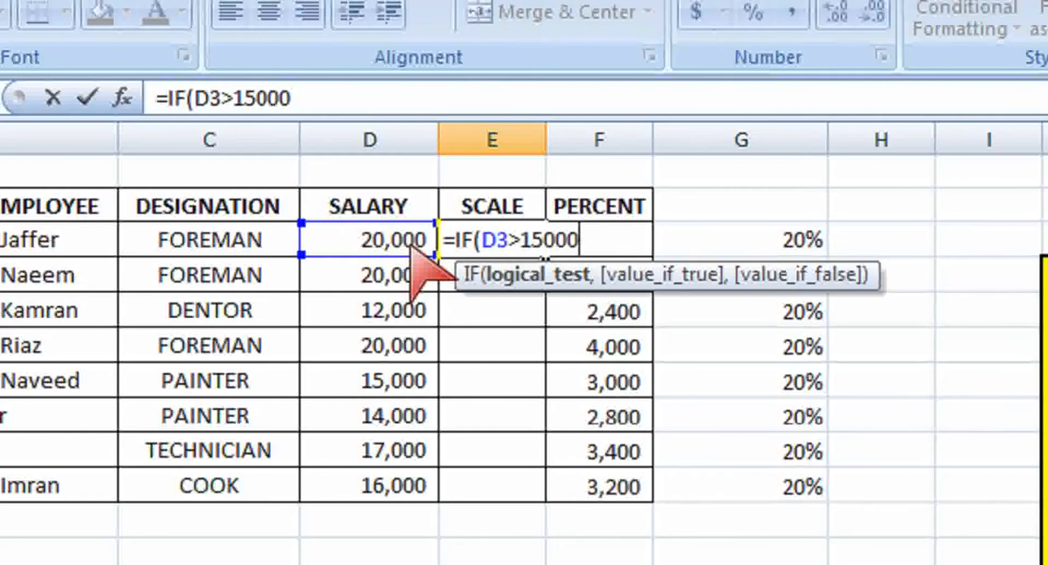
type(",")
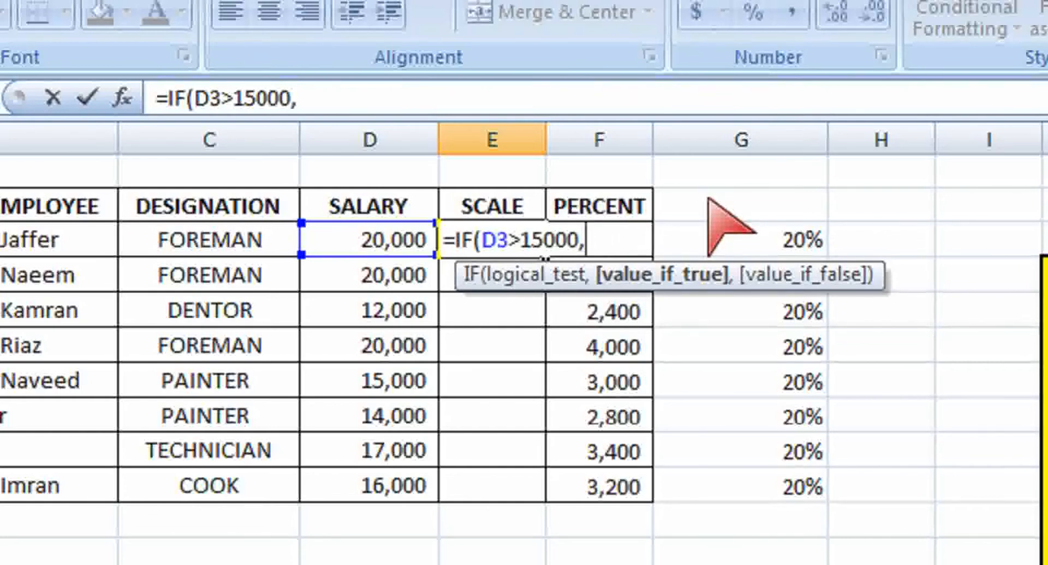
type("\"A")
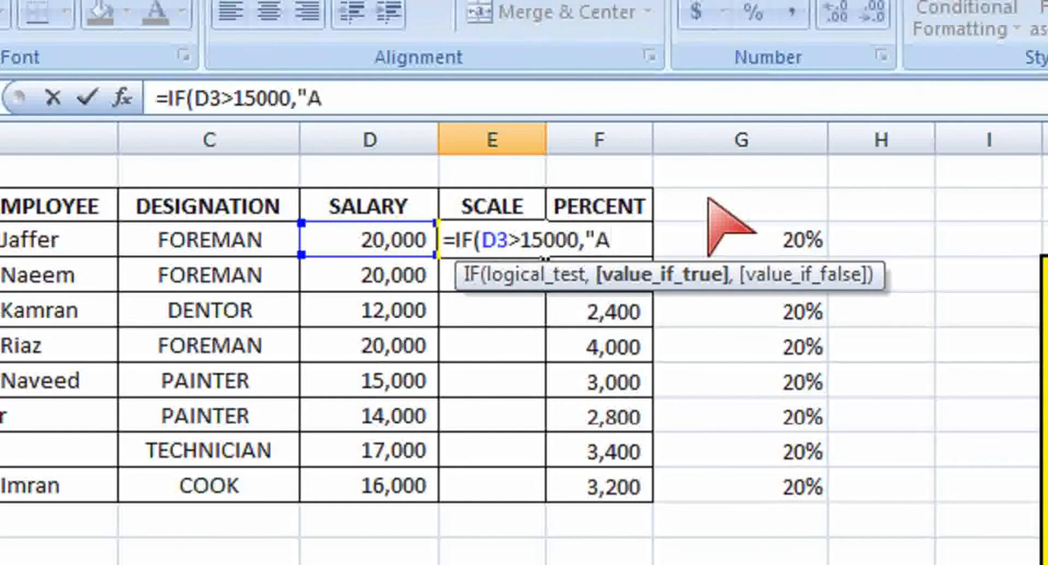
type("\",")
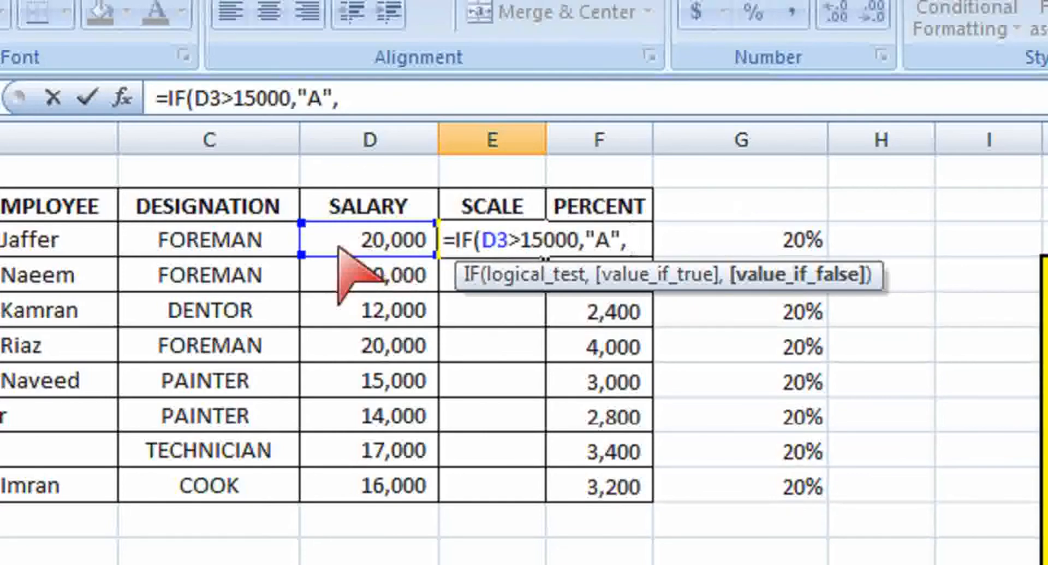
Step: Nest a second IF as the false value in the E3 formula, returning "B" when D3>10000
type("if")
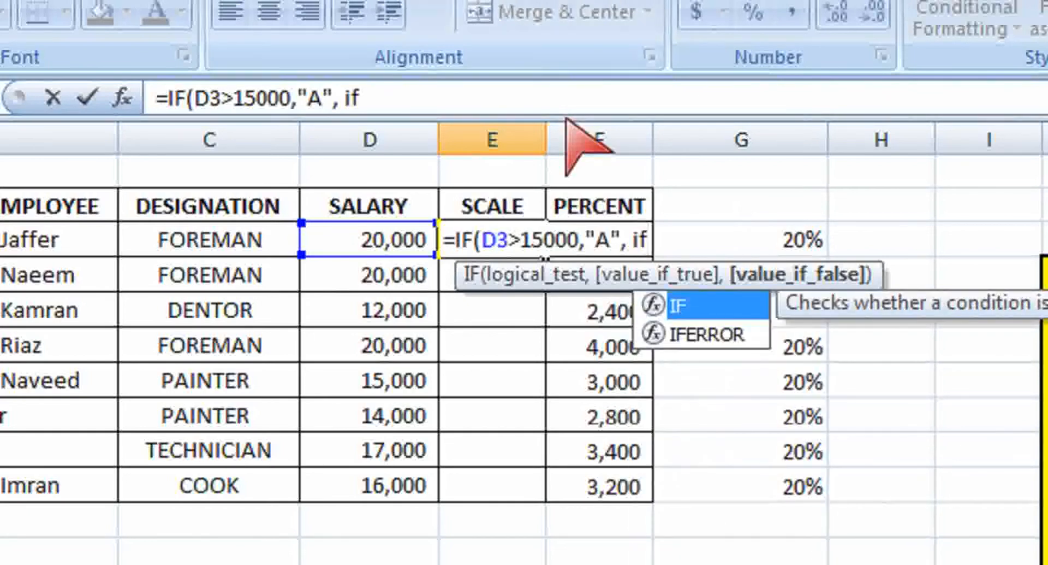
type("(")
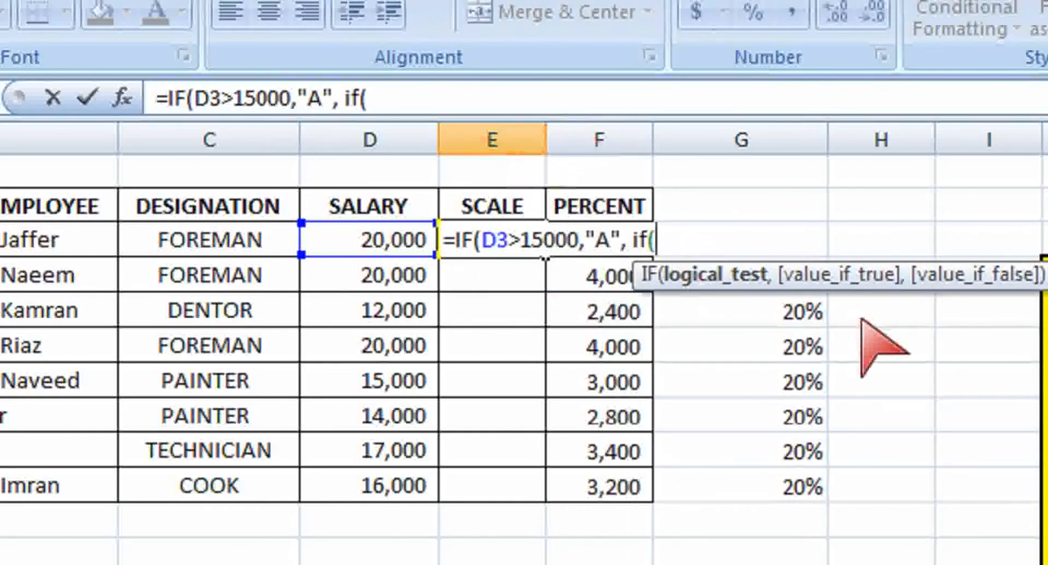
left_click(394, 239)
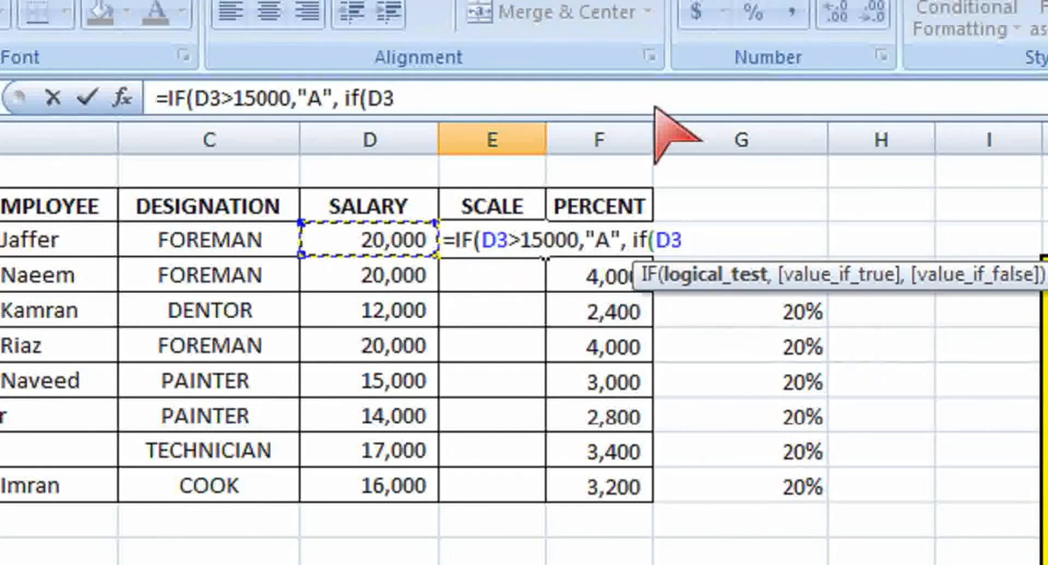
type(">")
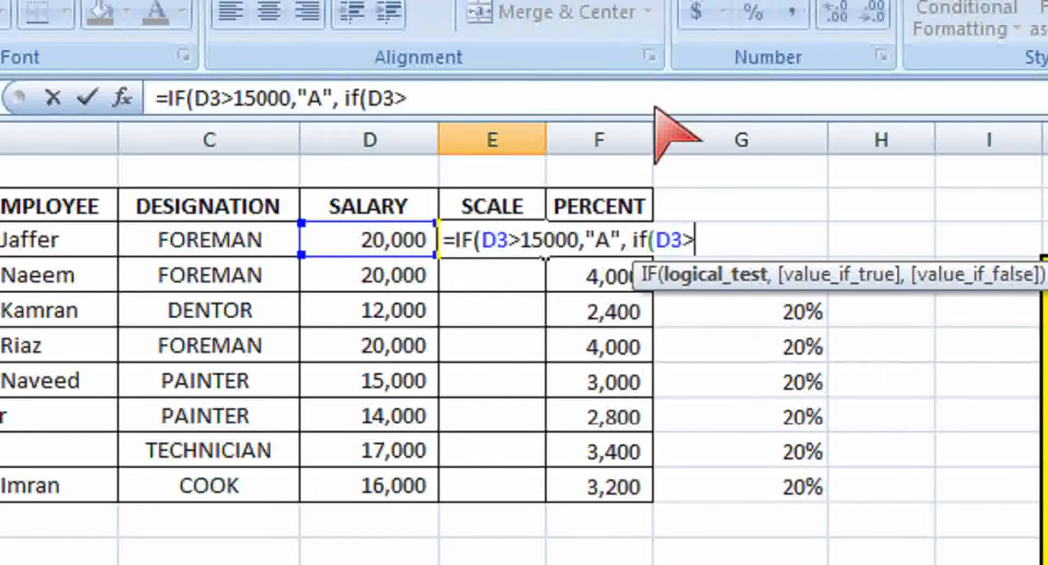
type("1")
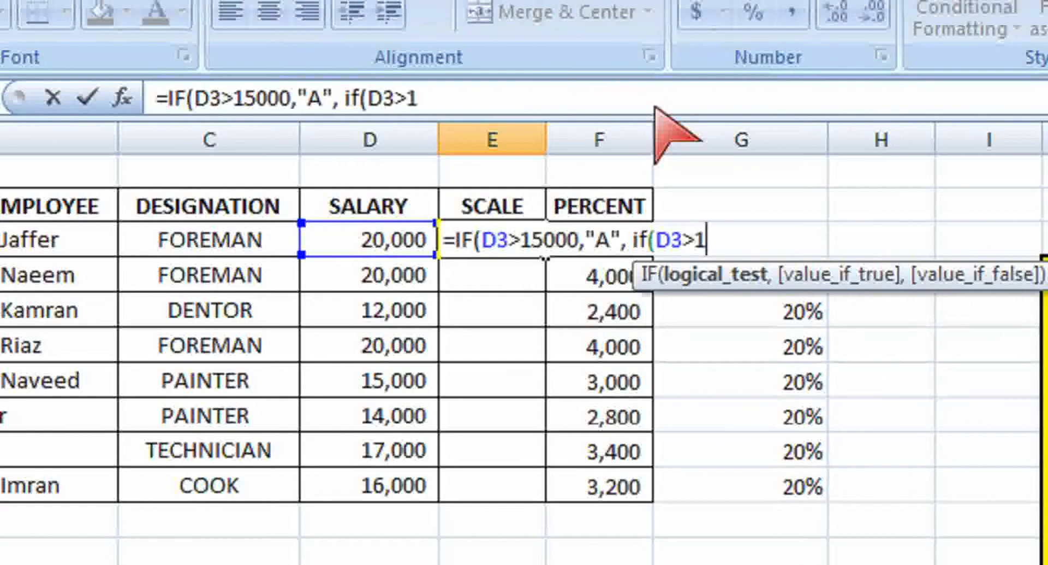
type("0000")
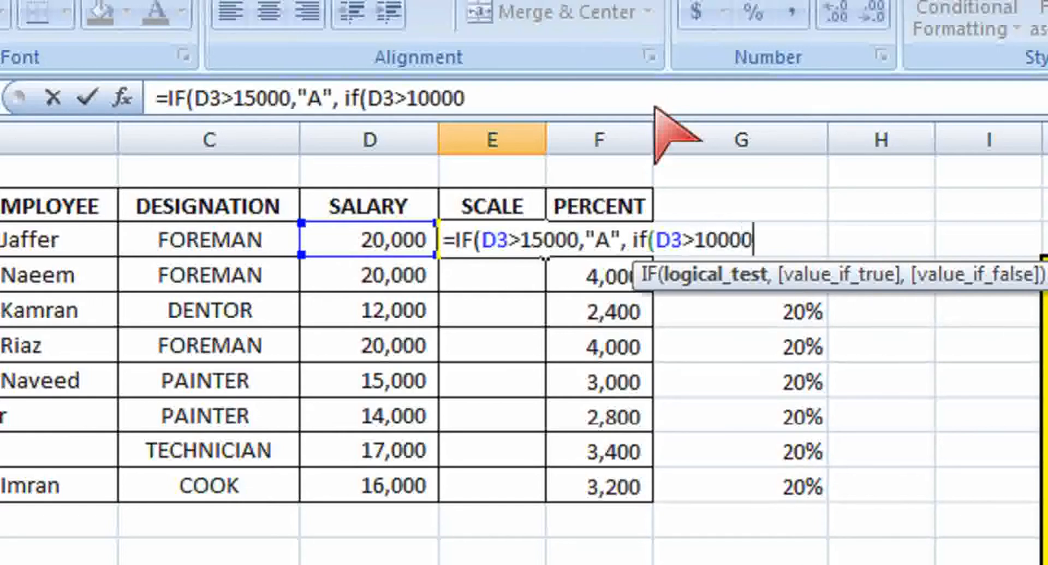
type(",")
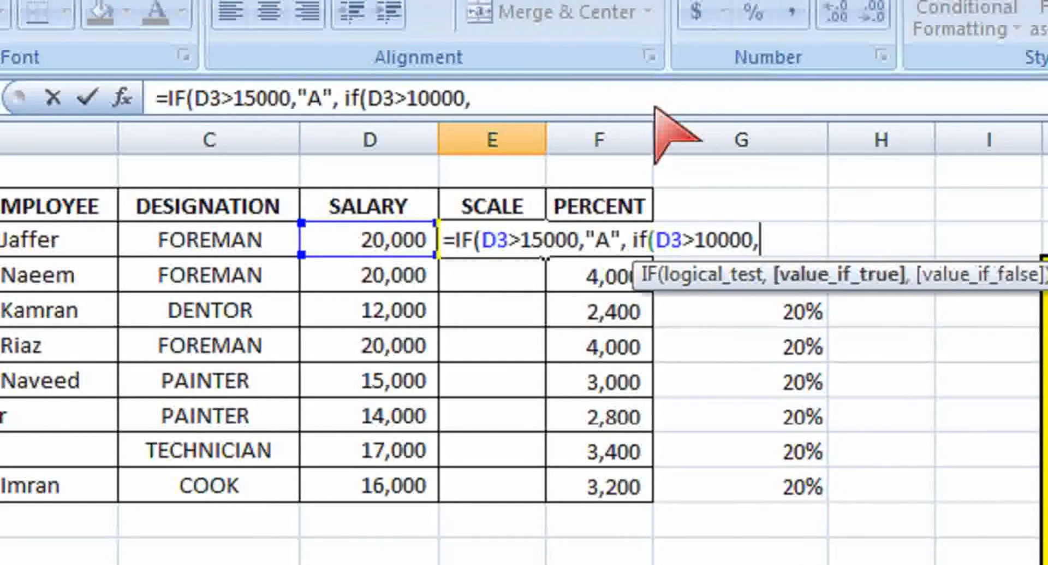
type("\"")
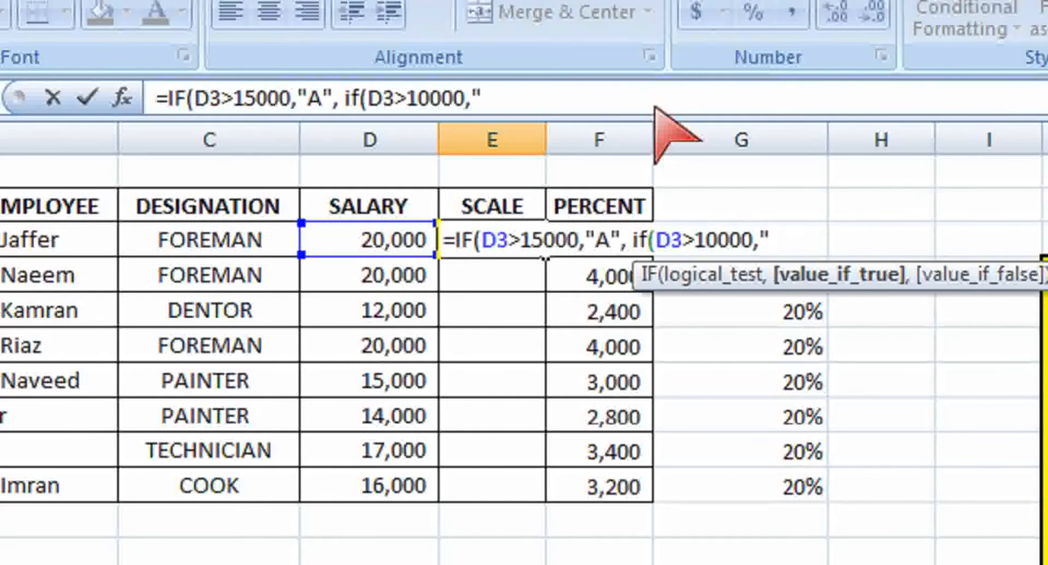
type("B")
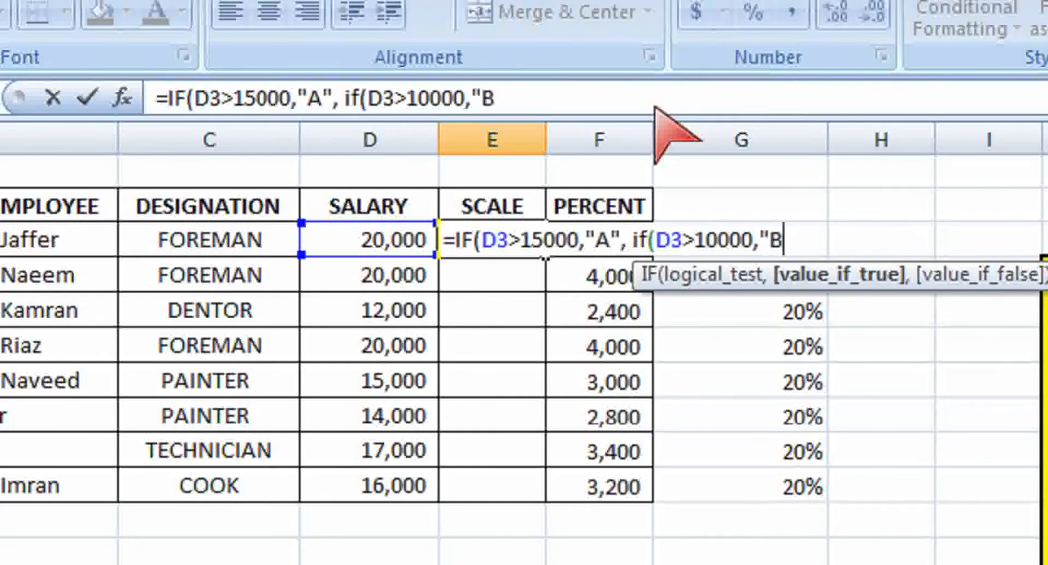
type("\",")
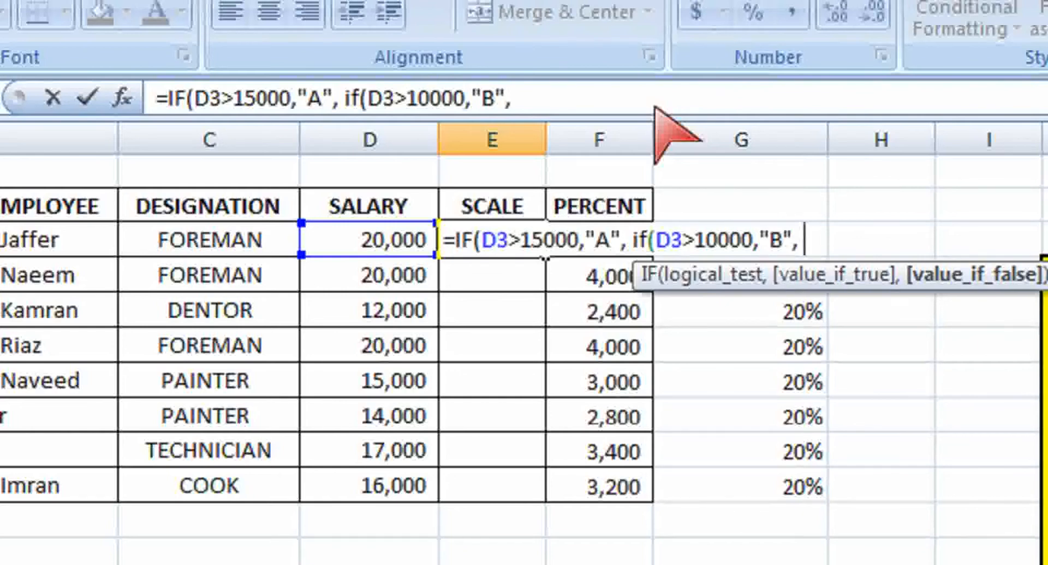
Step: Nest a third IF(D3,"C") as the last false value, close all brackets and enter the formula in E3
type(" if")
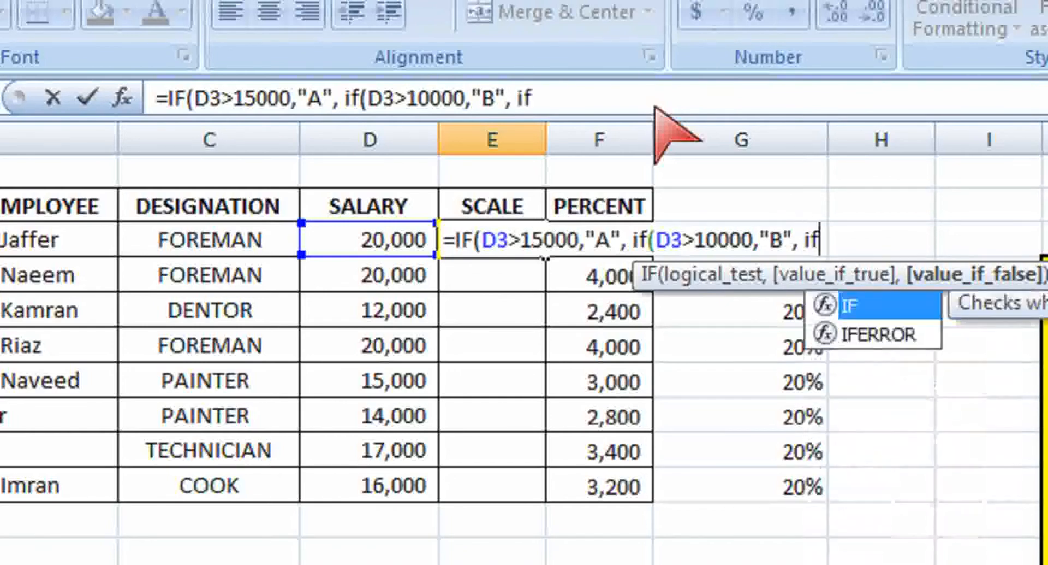
type("(")
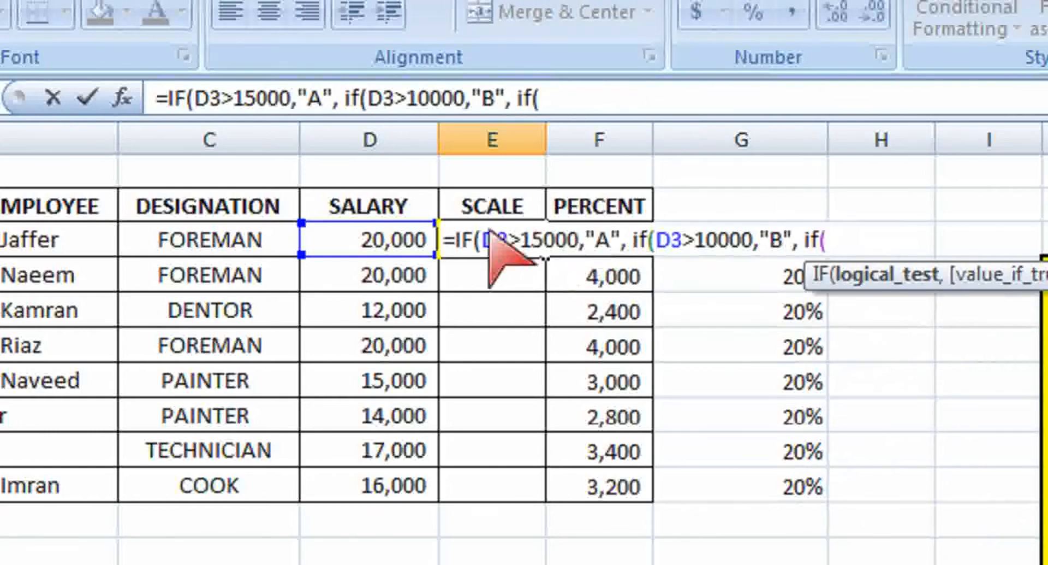
left_click(389, 242)
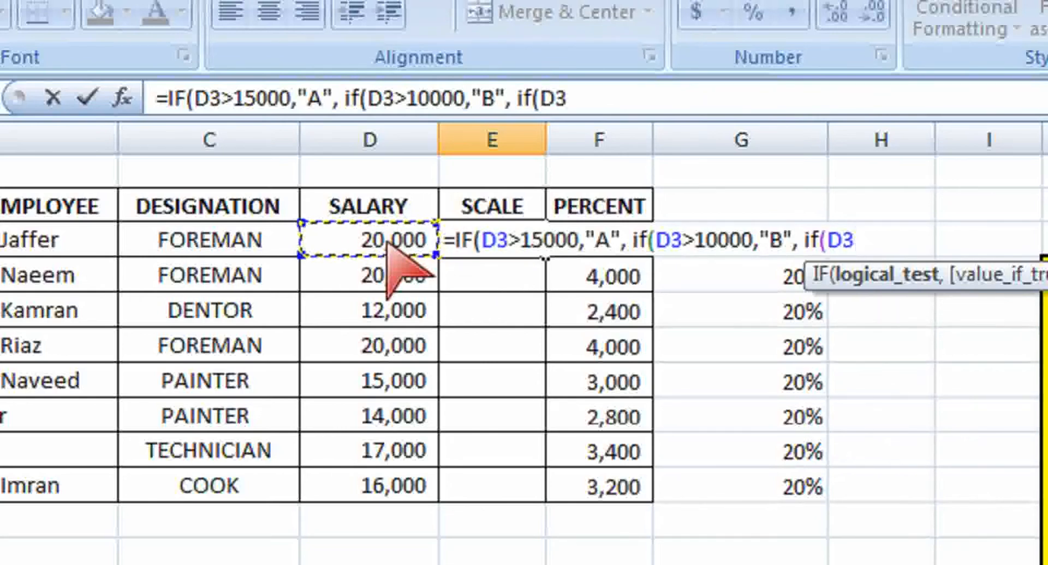
type(",")
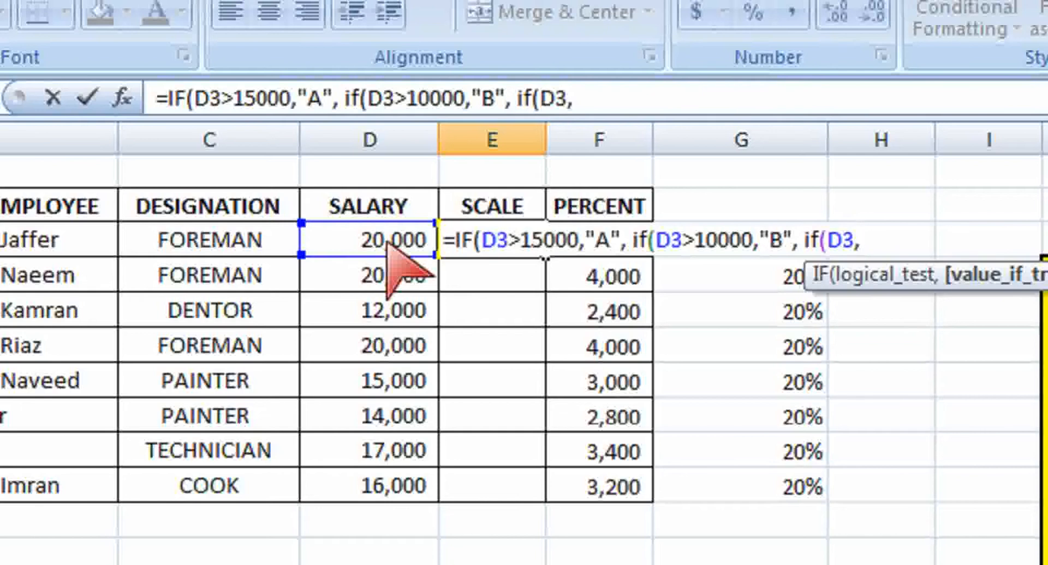
type("\"C")
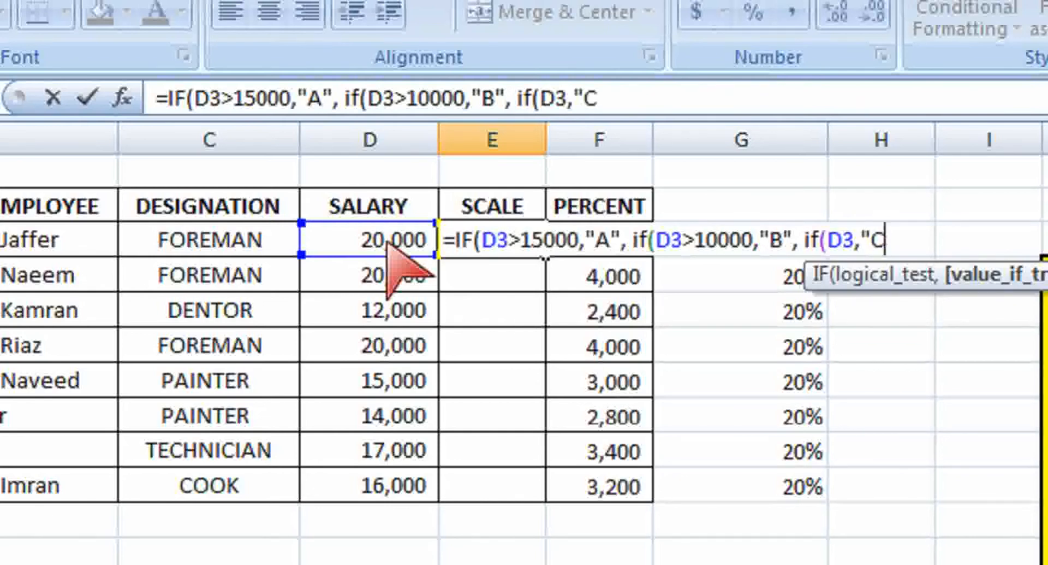
type("\"")
type("))")
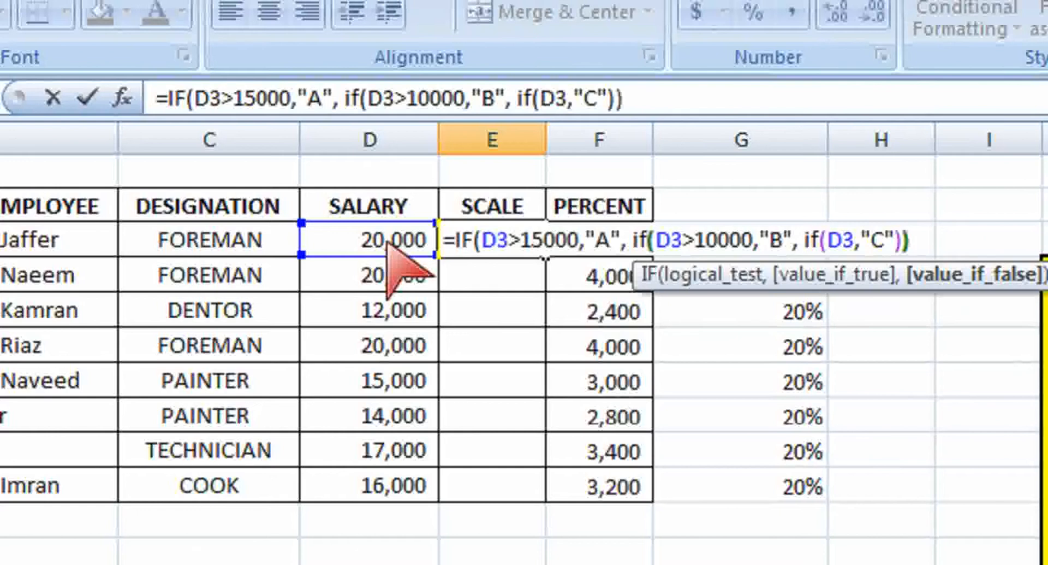
type(")")
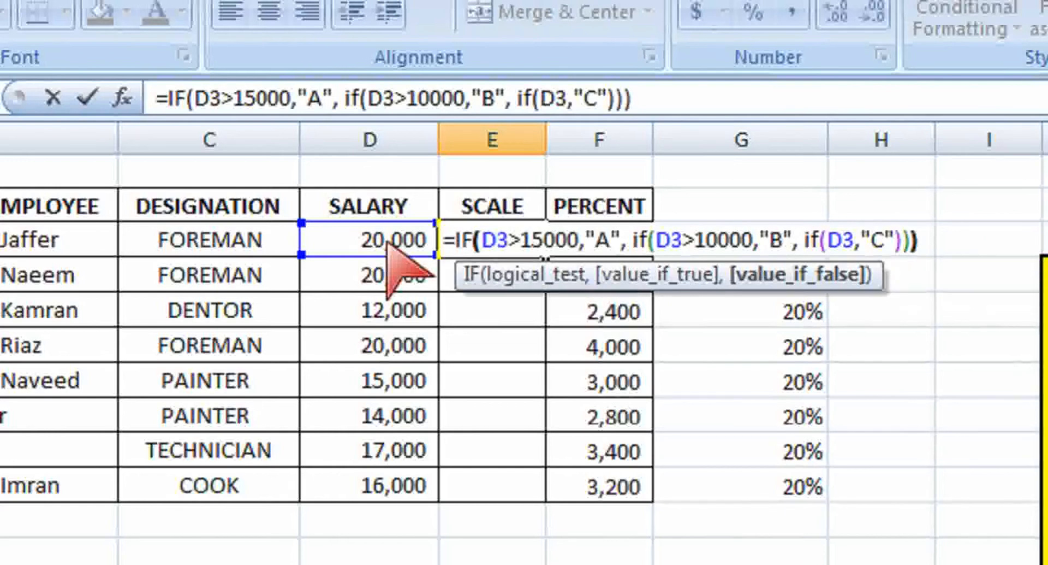
key("Return")
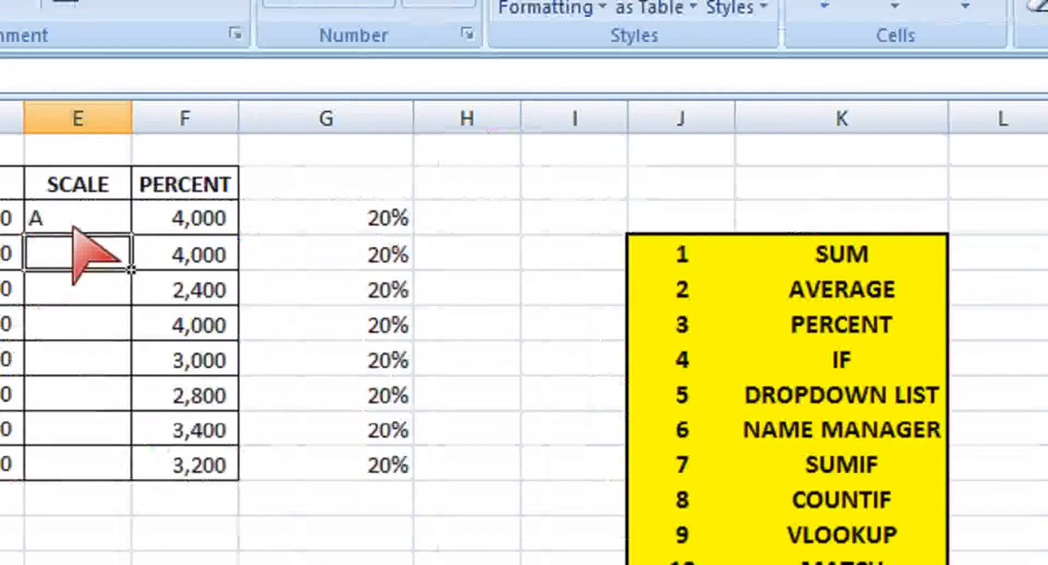
Step: Fill the E3 scale formula down through E10 and set the scale A limit in E16 to 15000
key("Up")
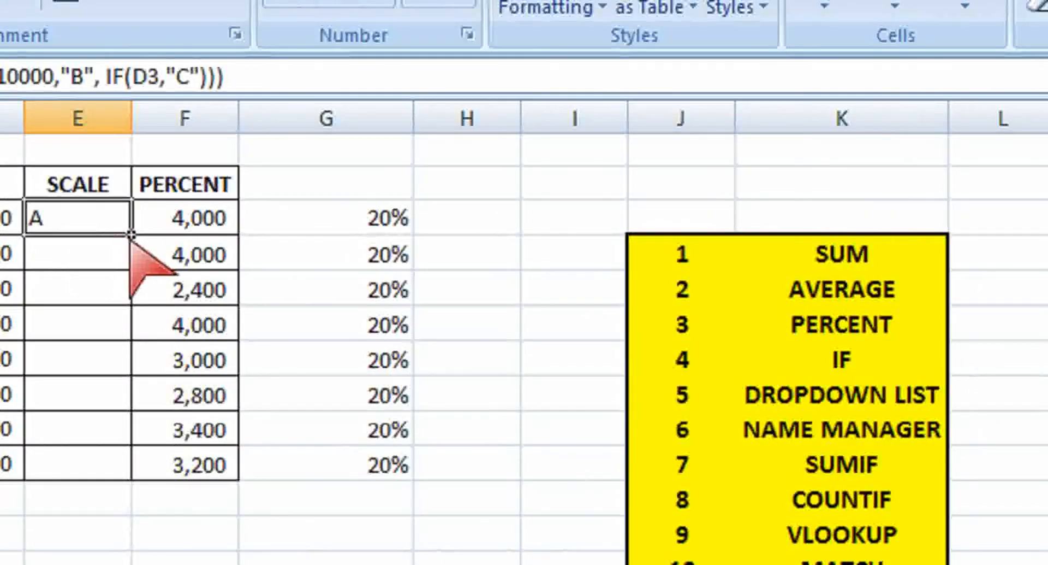
left_click_drag(131, 235, 127, 475)
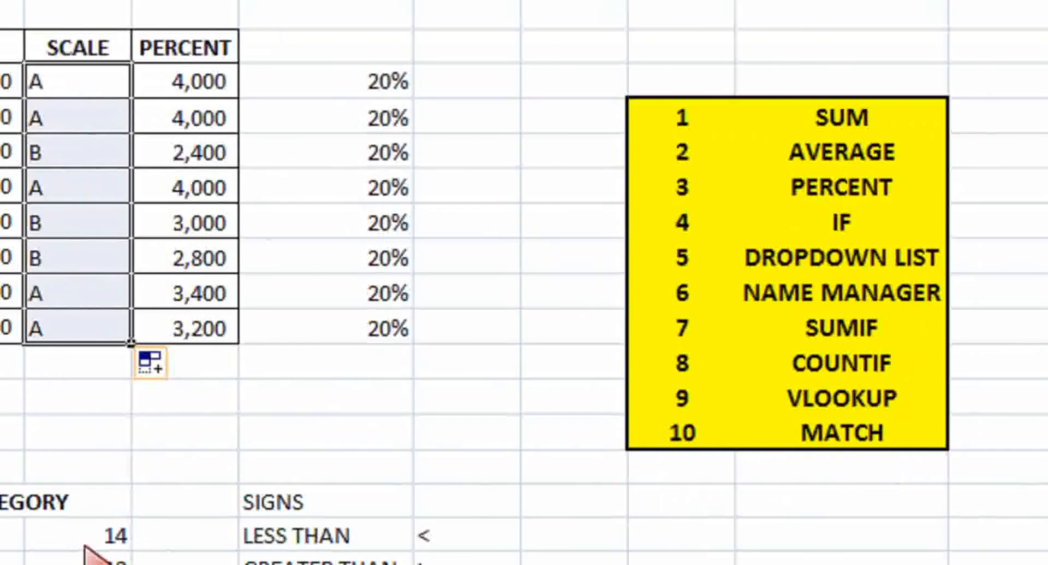
left_click(85, 546)
type("1")
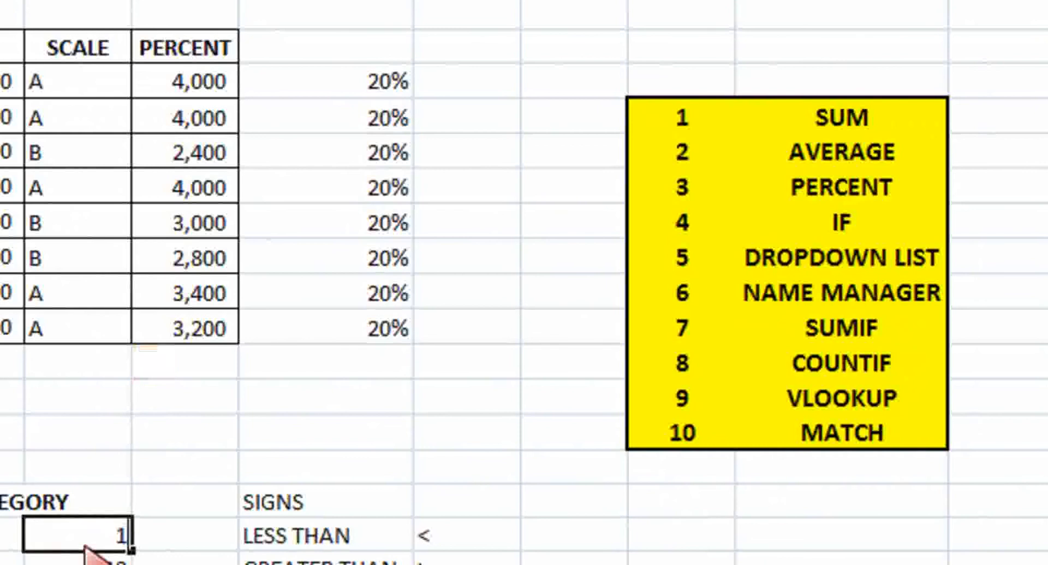
type("5000")
key("Return")
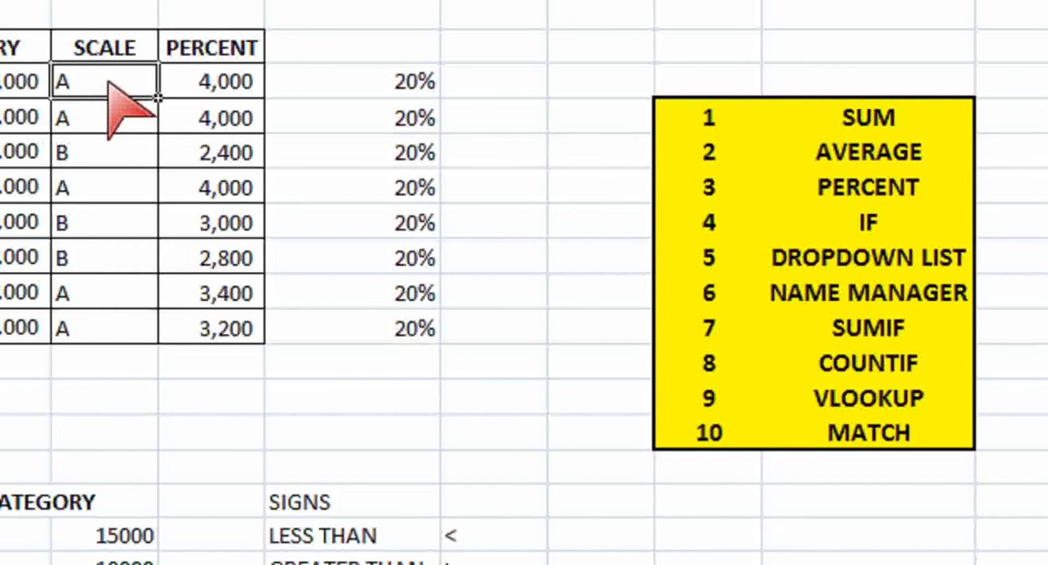
Step: Check the grades in the SCALE column and change the first employee's salary in D3 to 10000
left_click(108, 121)
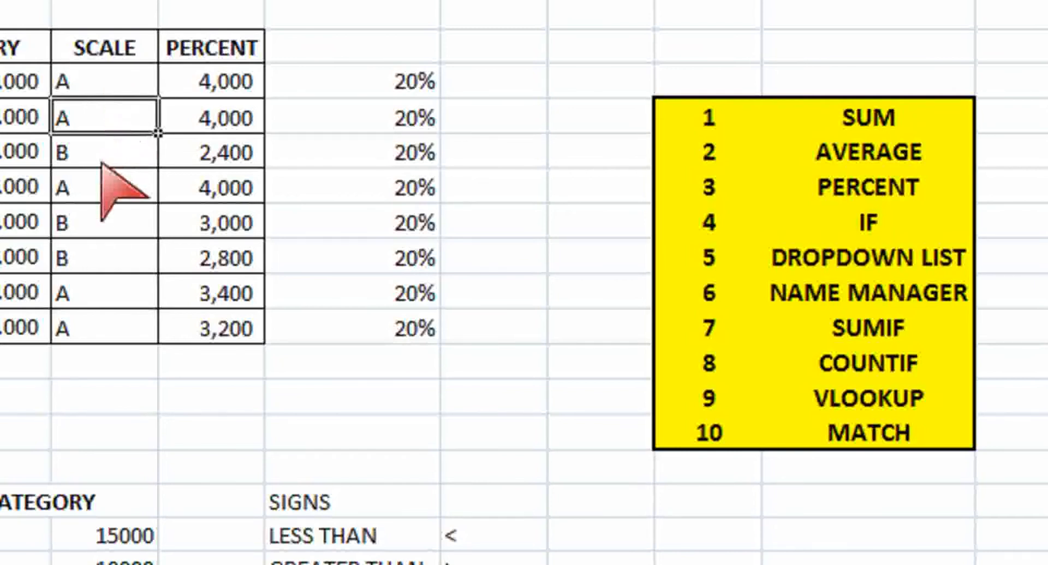
left_click(106, 188)
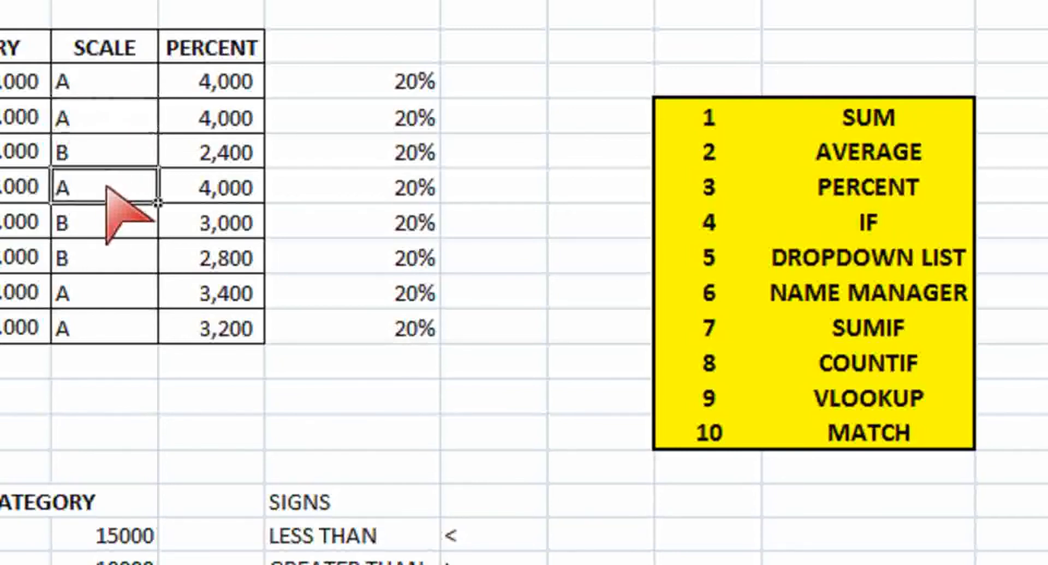
left_click(104, 297)
left_click(111, 328)
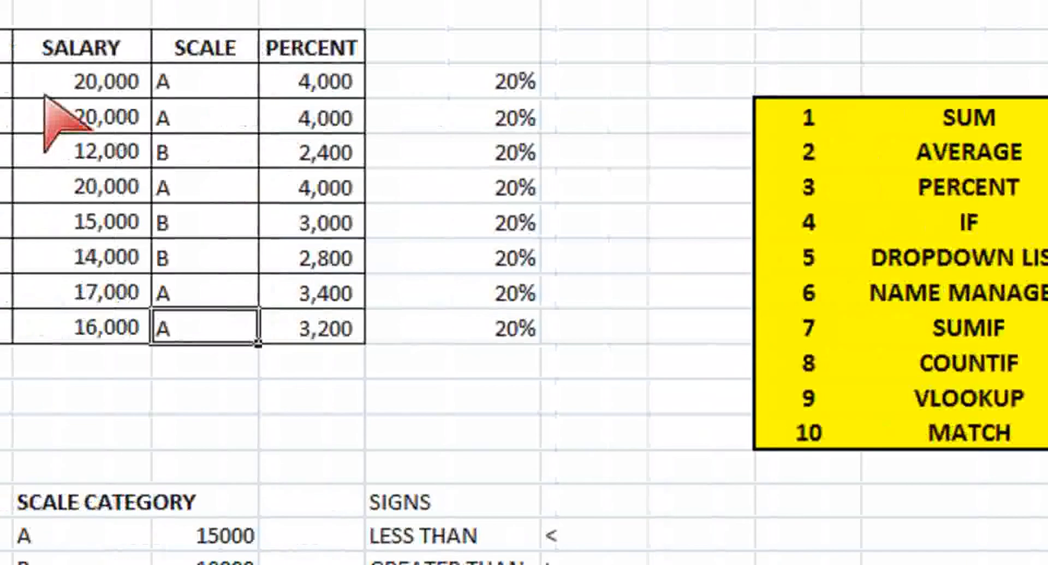
left_click(49, 94)
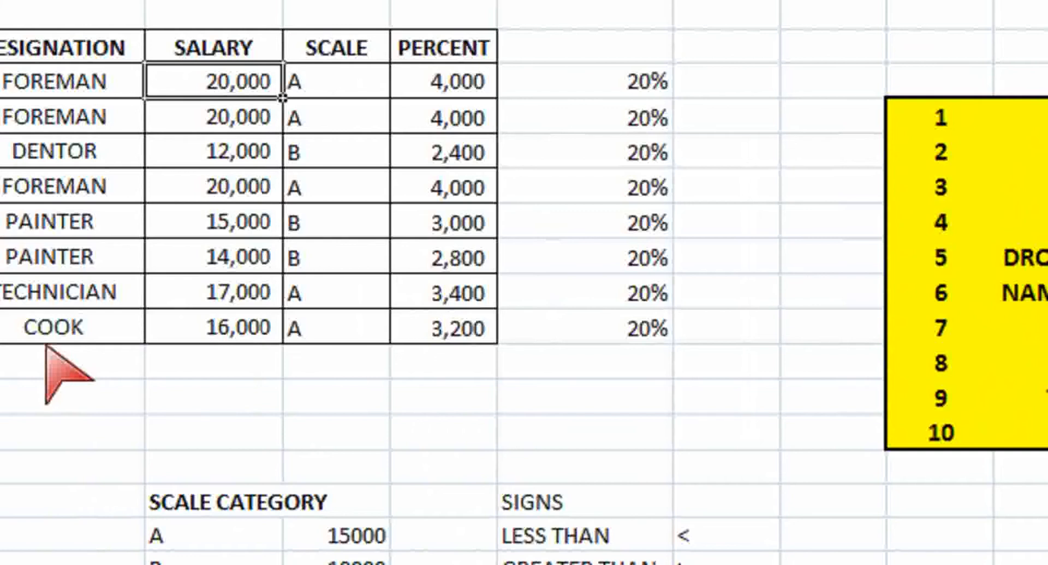
type("10000")
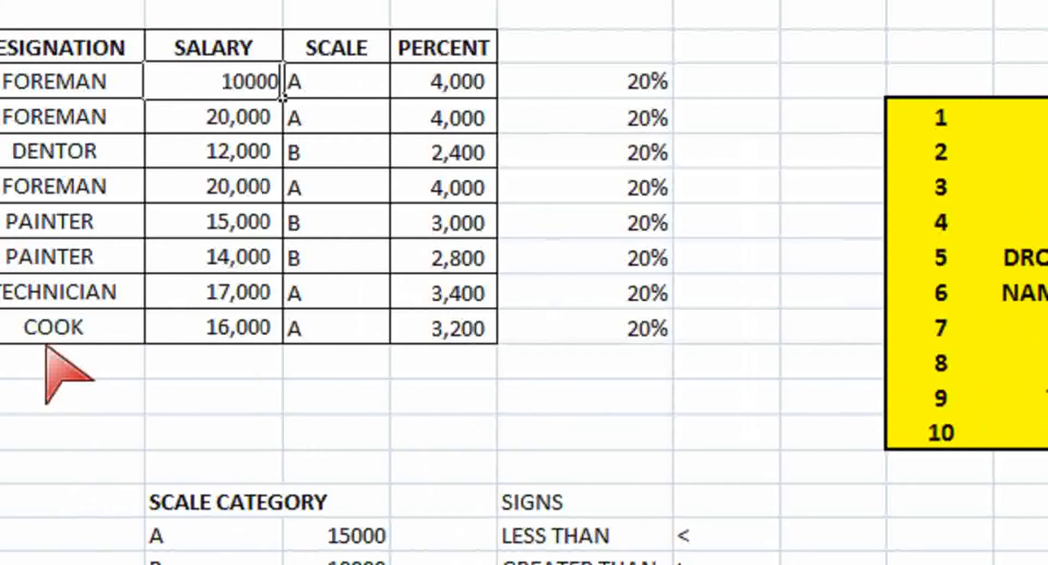
key("Return")
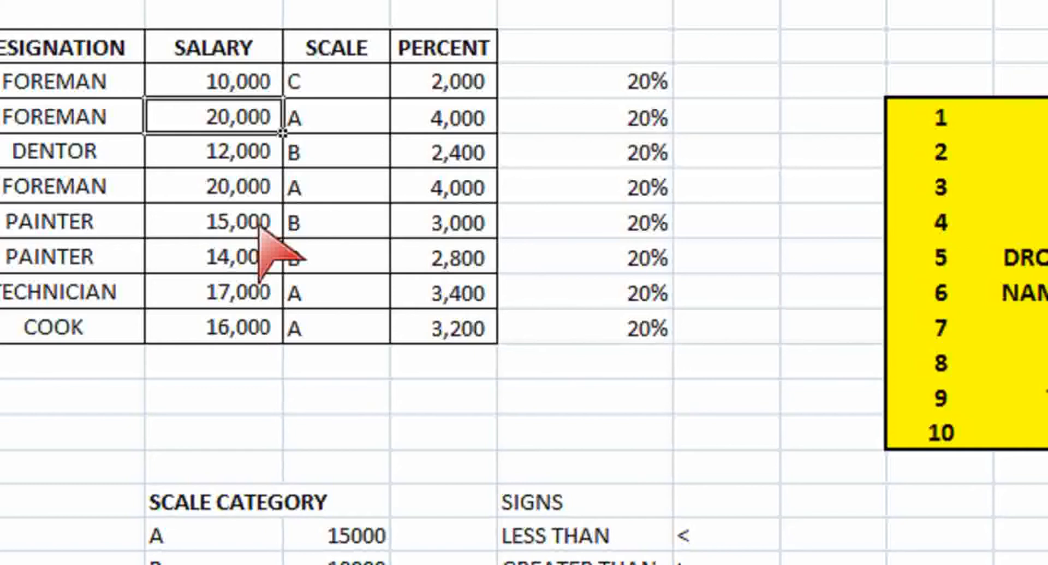
left_click(312, 117)
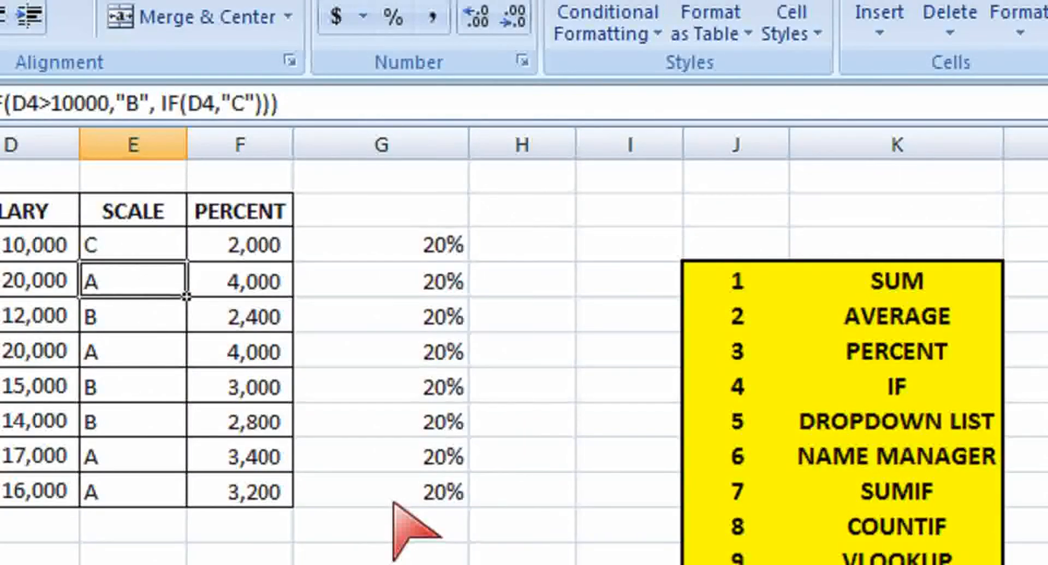
Step: Start a data validation rule for the empty cell B13 that allows a List
left_click(864, 429)
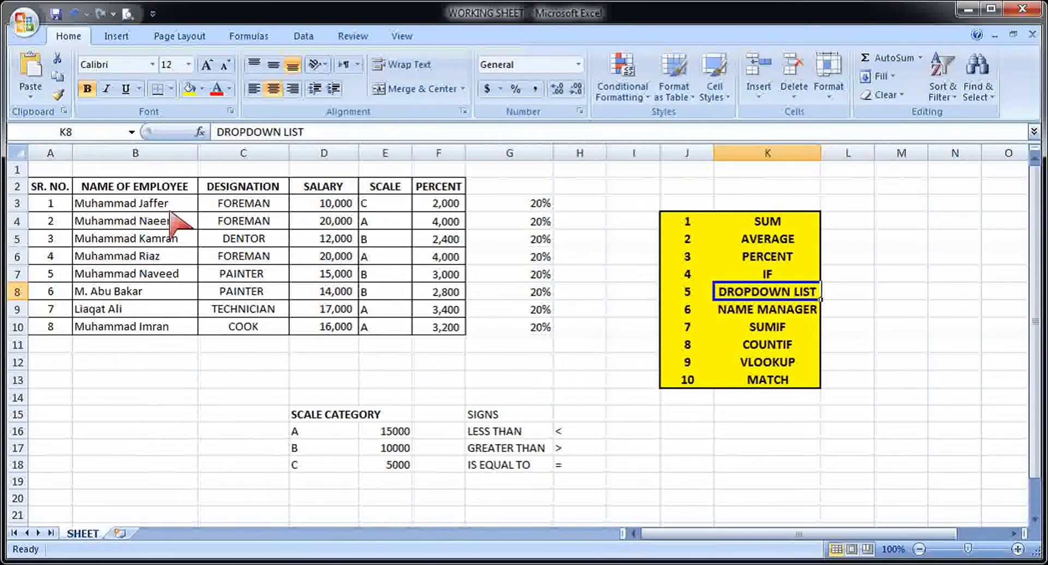
left_click(127, 382)
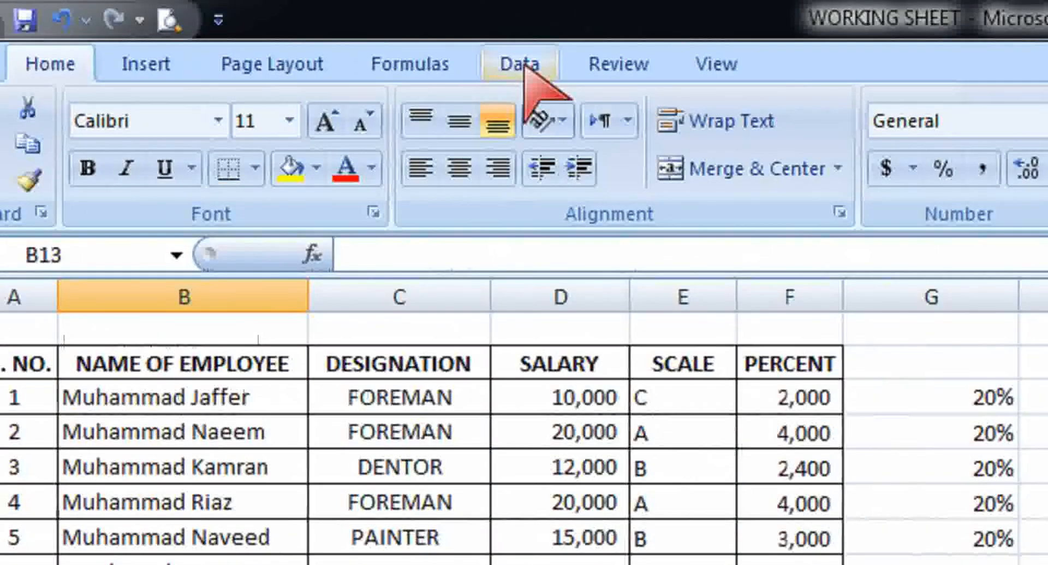
left_click(525, 66)
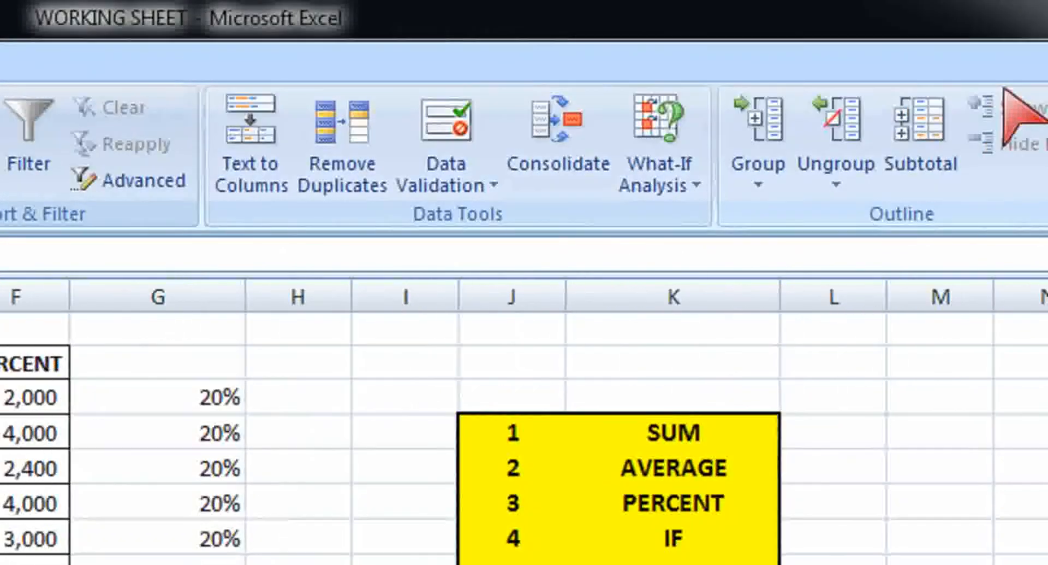
left_click(775, 186)
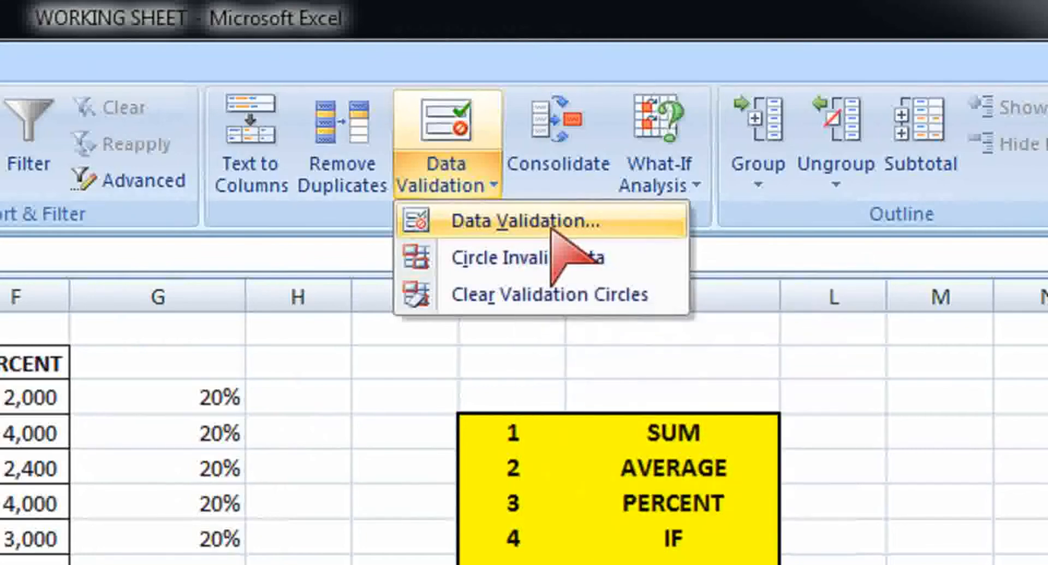
left_click(489, 223)
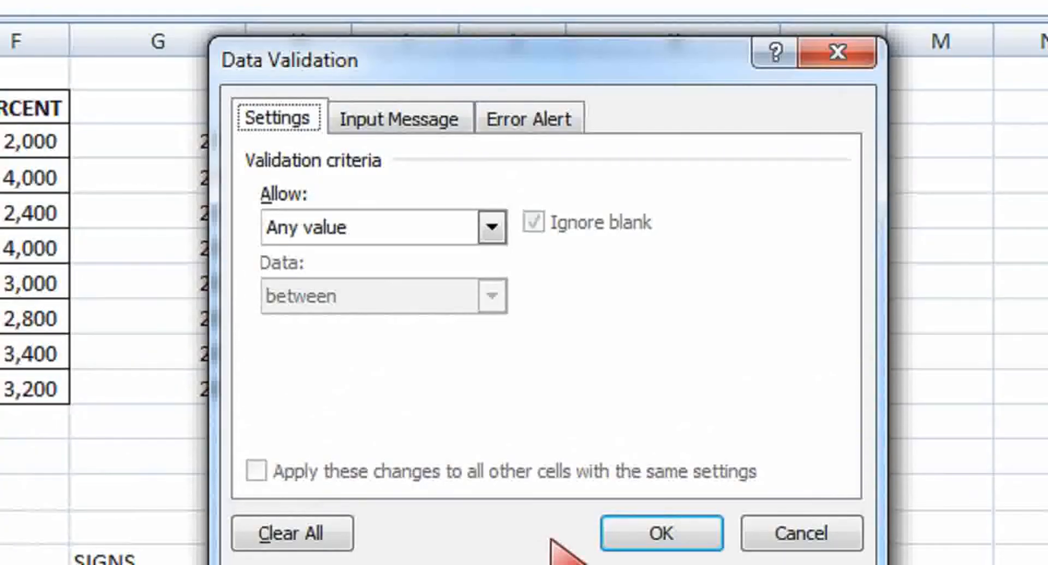
left_click(399, 126)
left_click(267, 121)
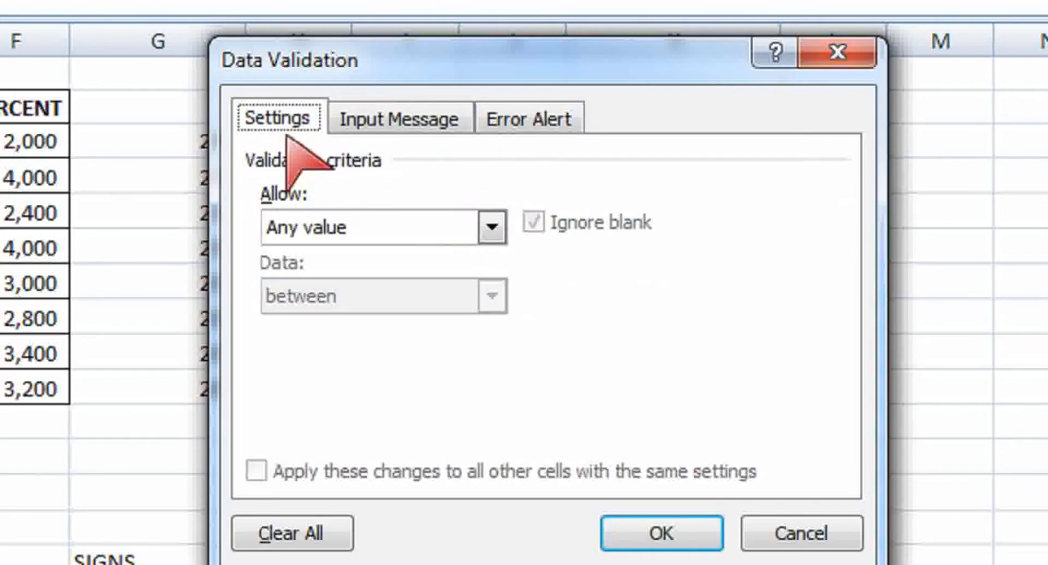
left_click(488, 224)
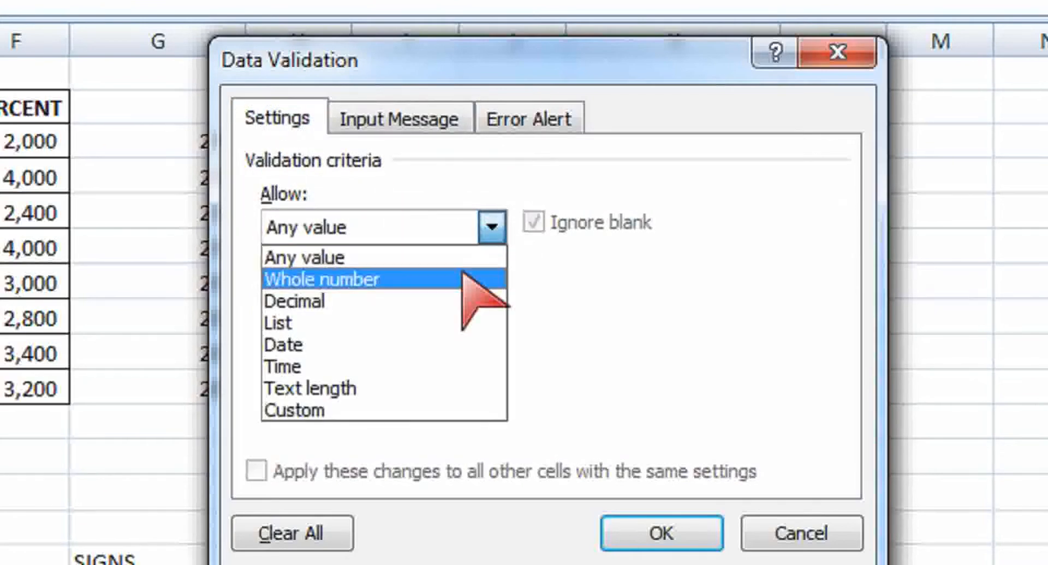
left_click(455, 323)
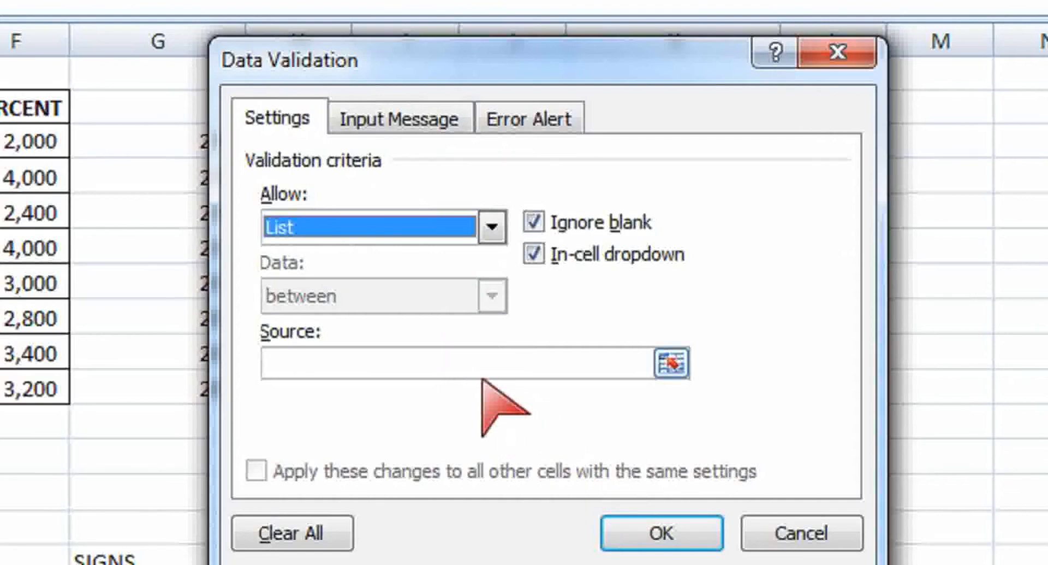
Step: Set the validation list source to the employee names in =$B$3:$B$10 and apply the rule
left_click(465, 367)
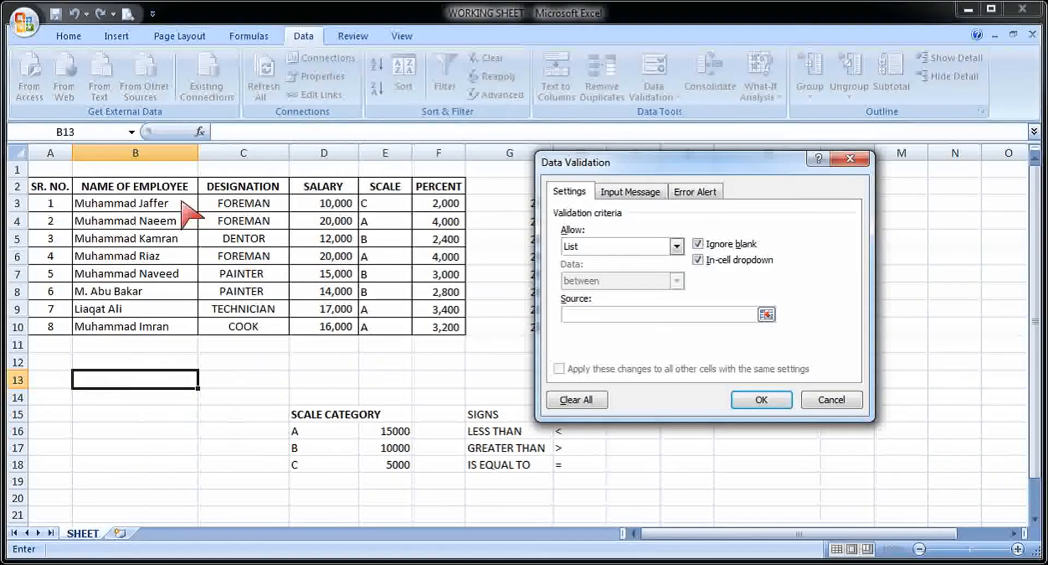
left_click_drag(190, 205, 187, 336)
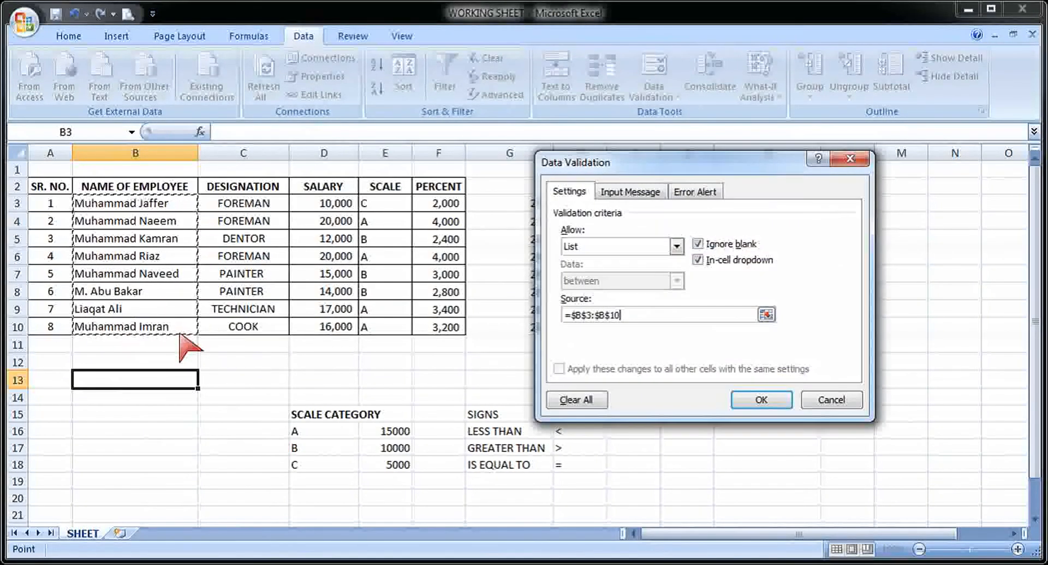
left_click(758, 400)
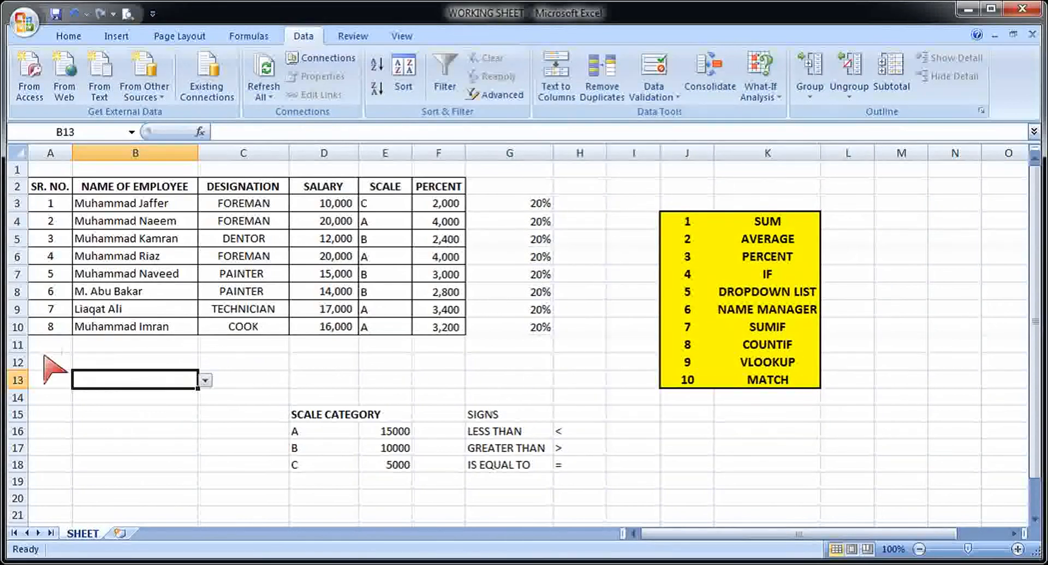
Step: Test the dropdown in B13 by choosing the third, the fifth and finally the sixth employee's name
left_click(205, 381)
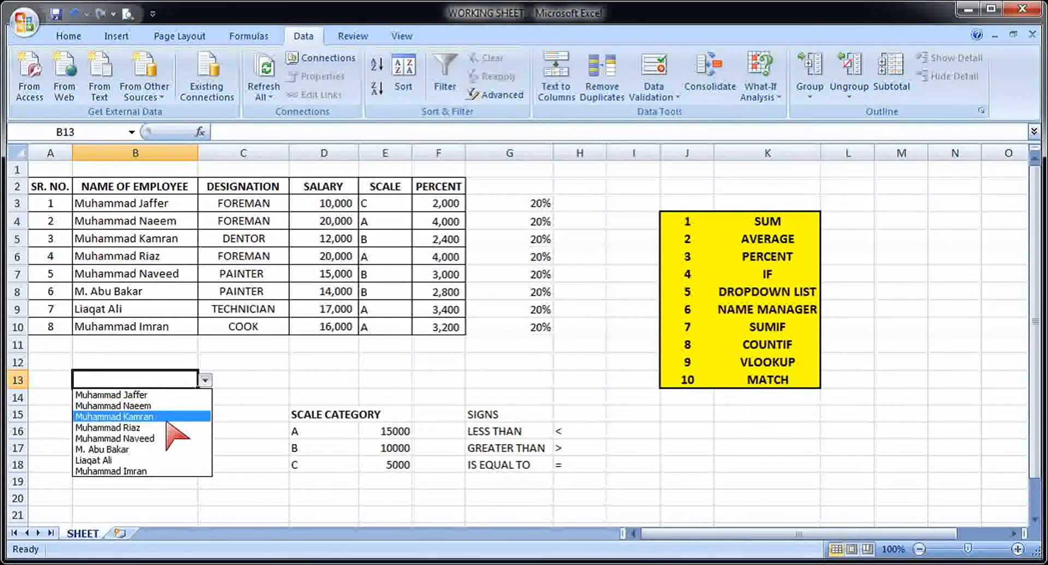
left_click(167, 416)
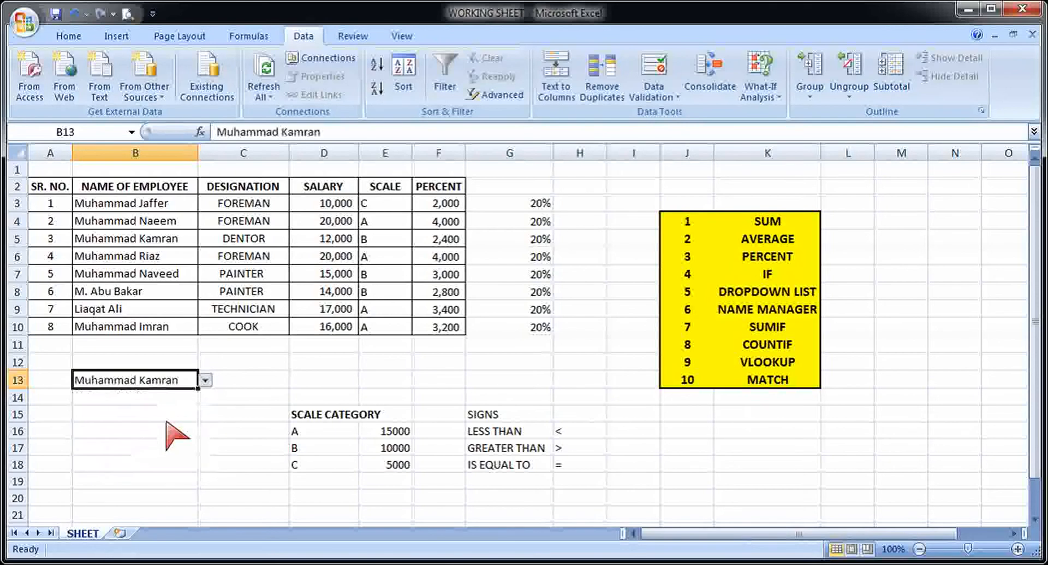
left_click(206, 380)
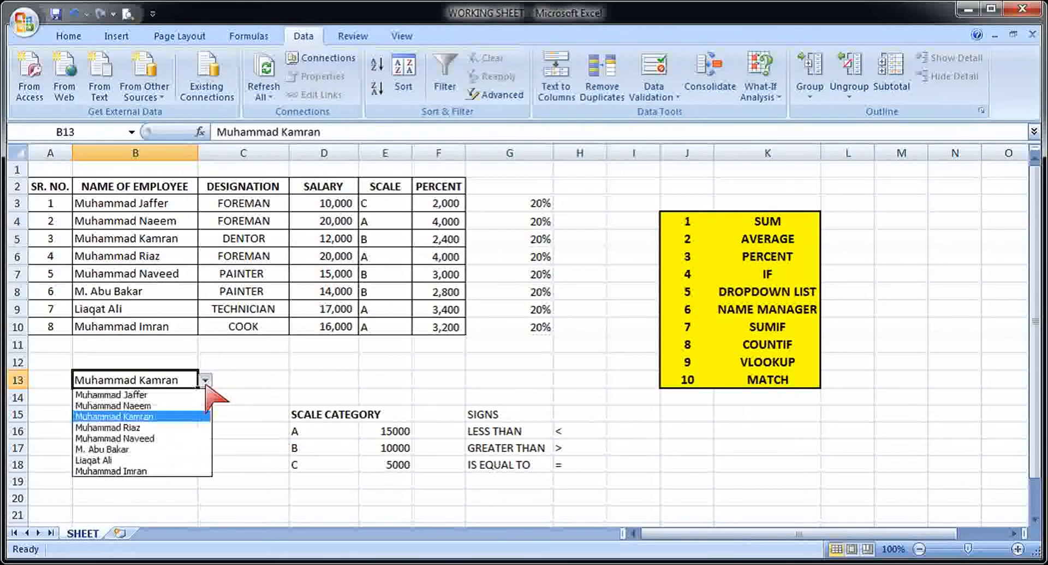
left_click(163, 438)
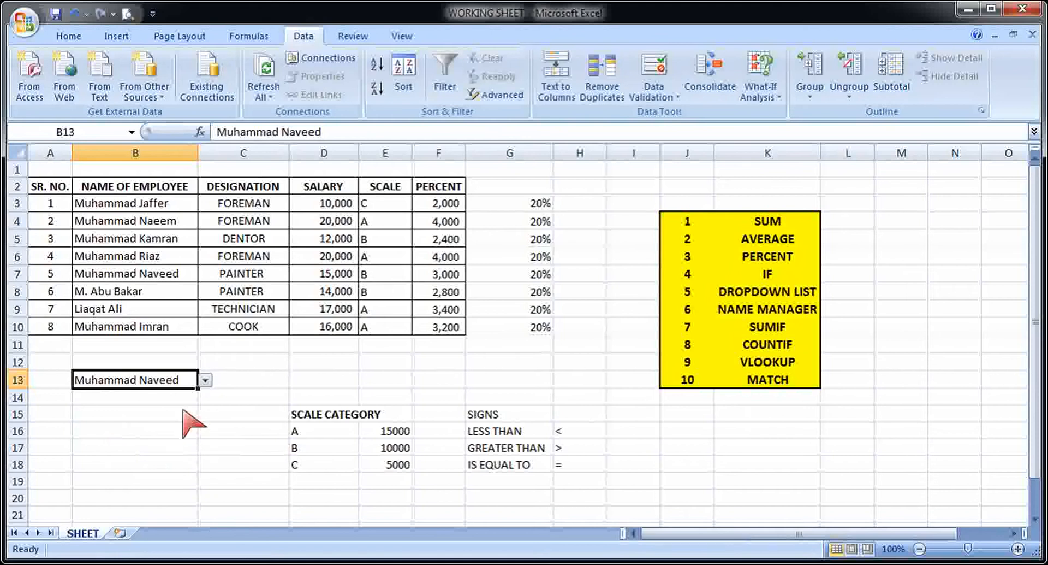
left_click(206, 381)
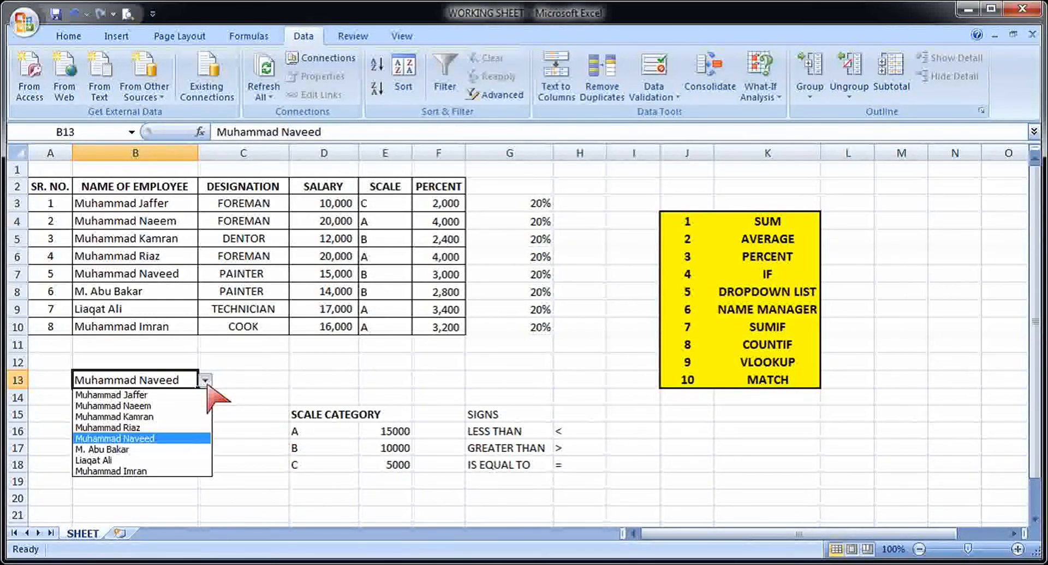
left_click(133, 452)
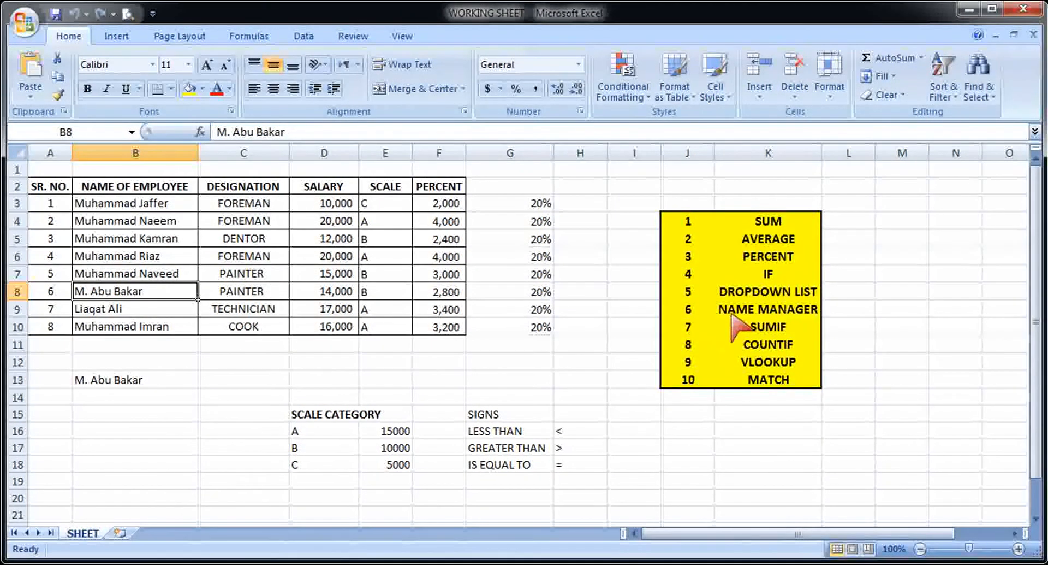
Step: Define the range name "Name" for the employee names in B3:B10
left_click(733, 315)
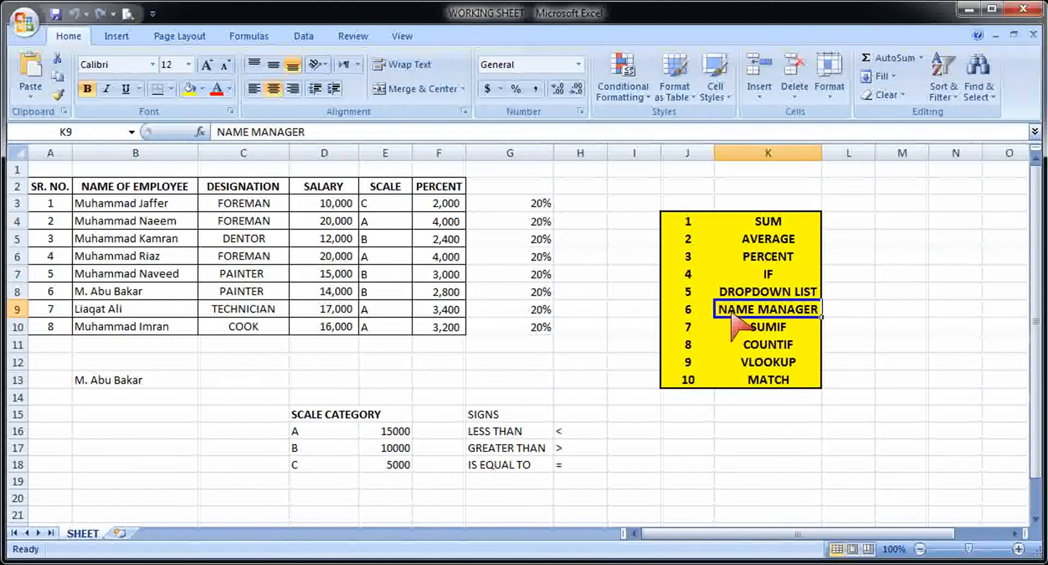
left_click(208, 327)
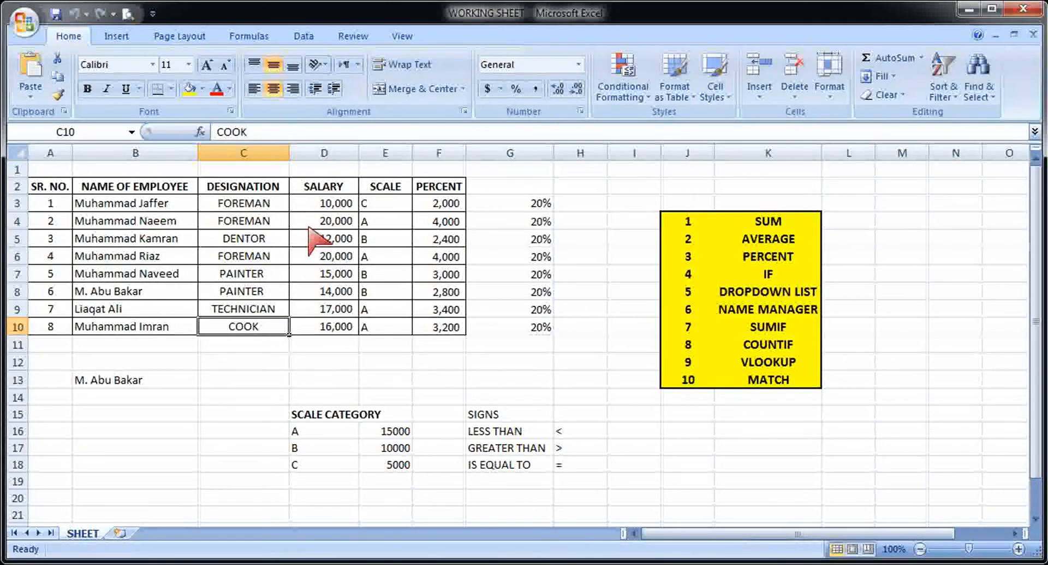
left_click(185, 220)
left_click(265, 219)
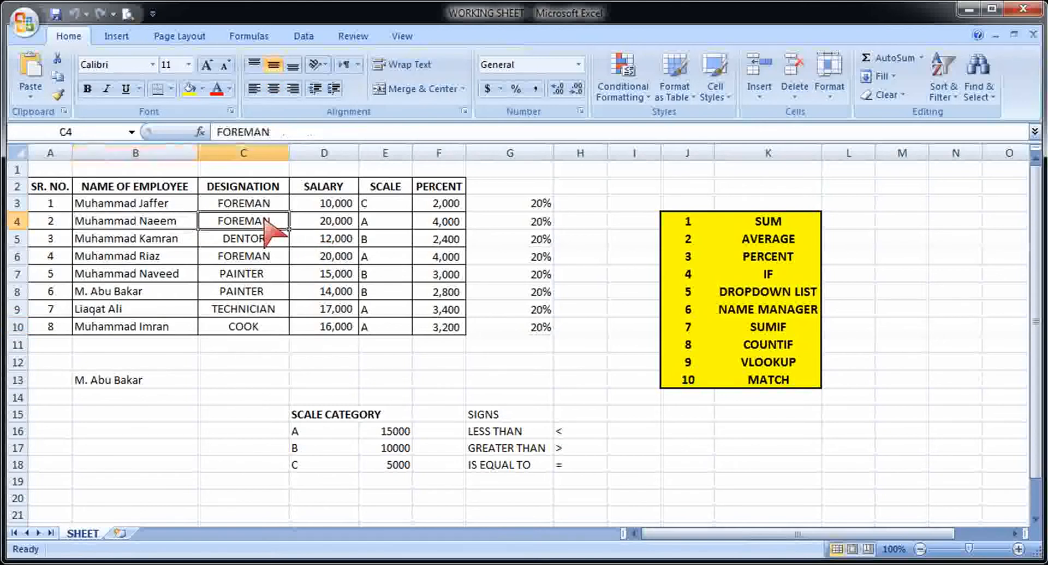
left_click(313, 223)
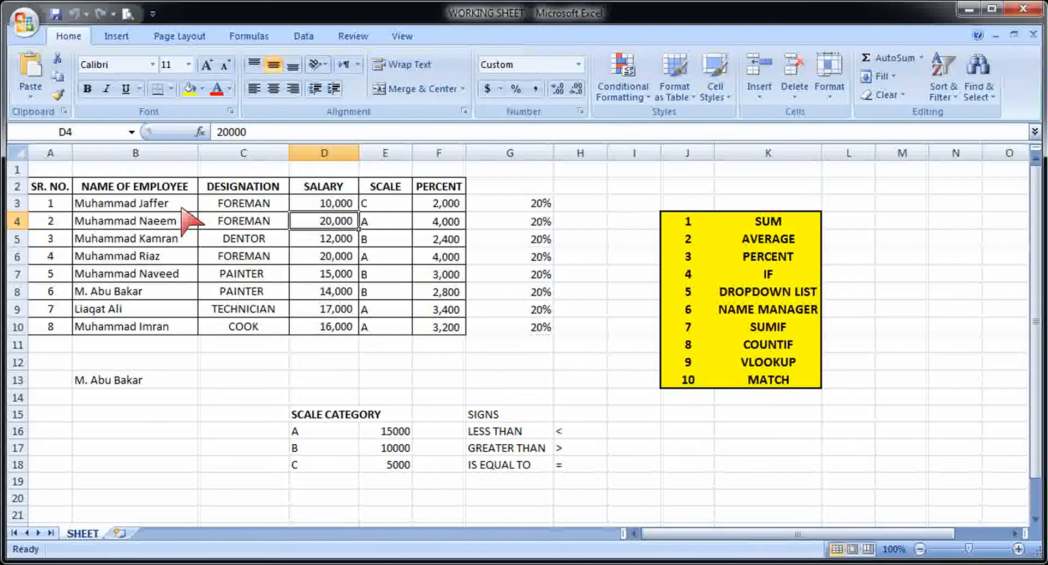
left_click_drag(182, 204, 181, 329)
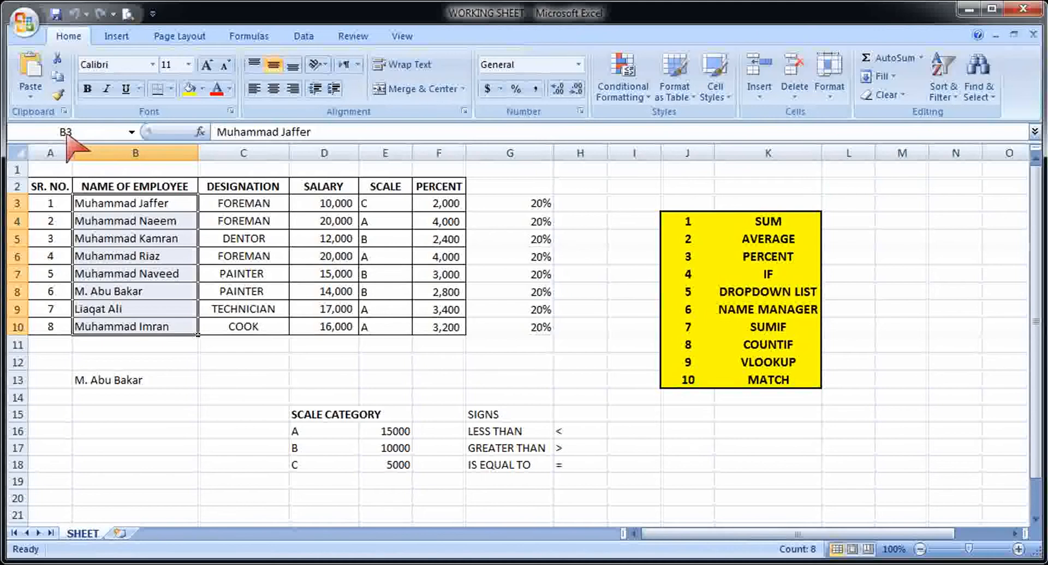
left_click(82, 132)
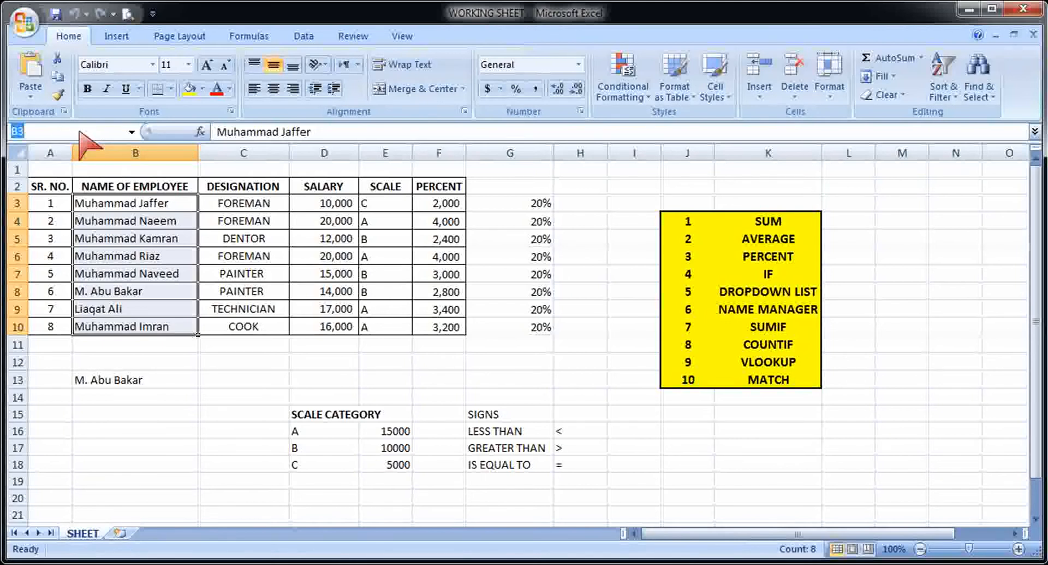
type("Name")
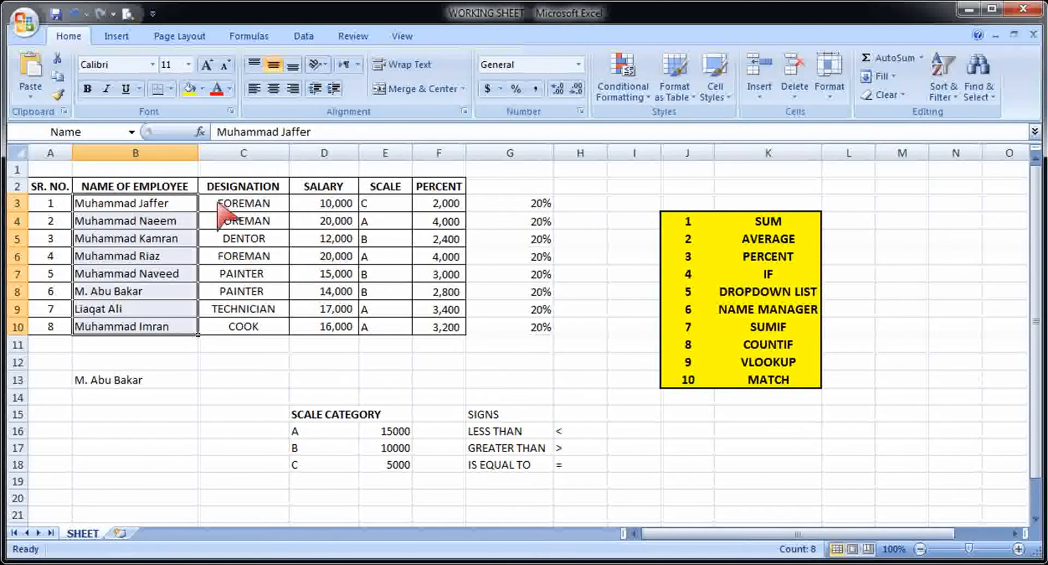
Step: Define the range name "Designation" for the job titles in C3:C10
left_click_drag(219, 203, 232, 345)
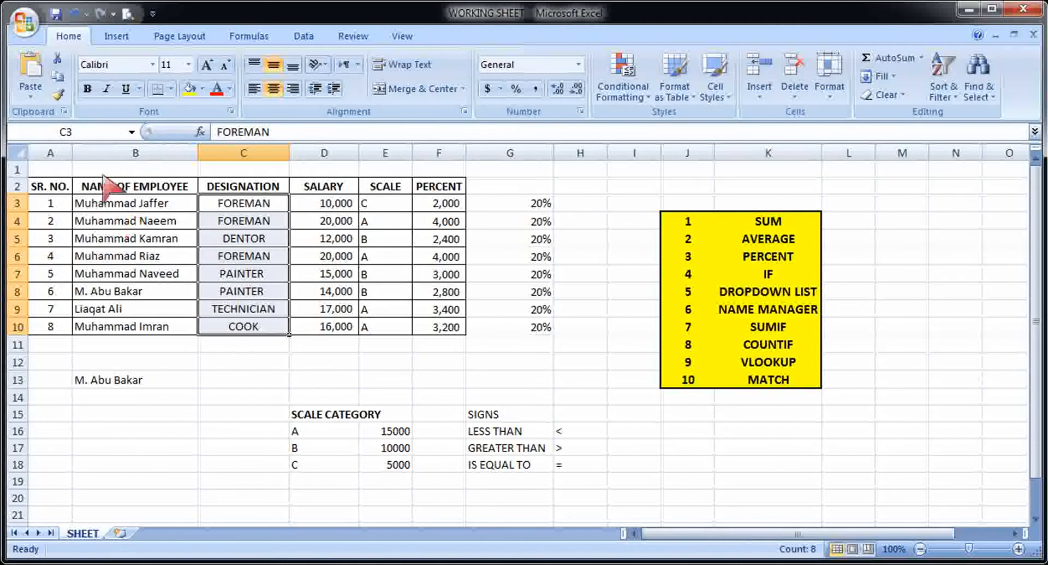
left_click(81, 136)
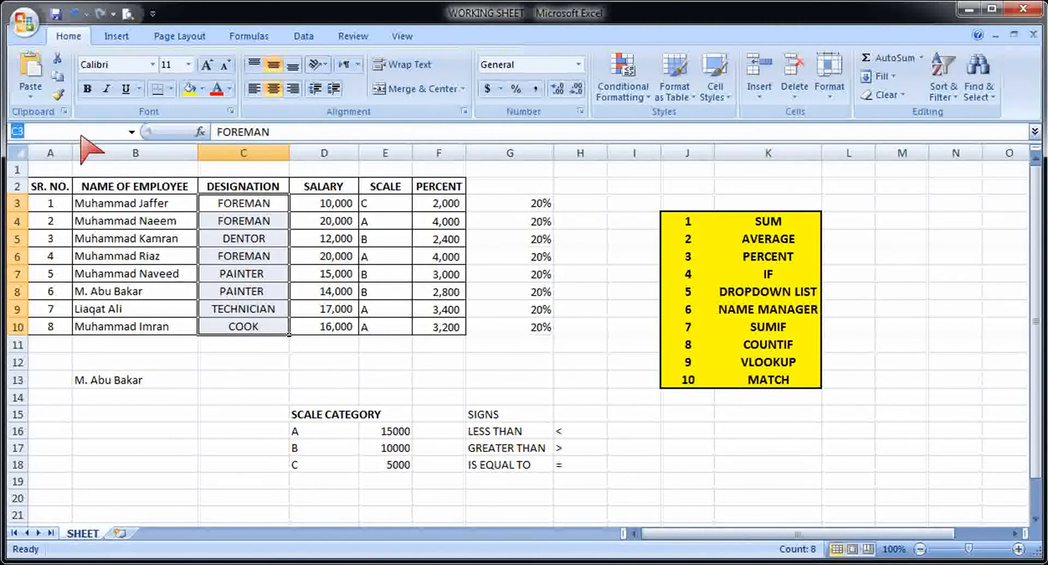
type("Designation")
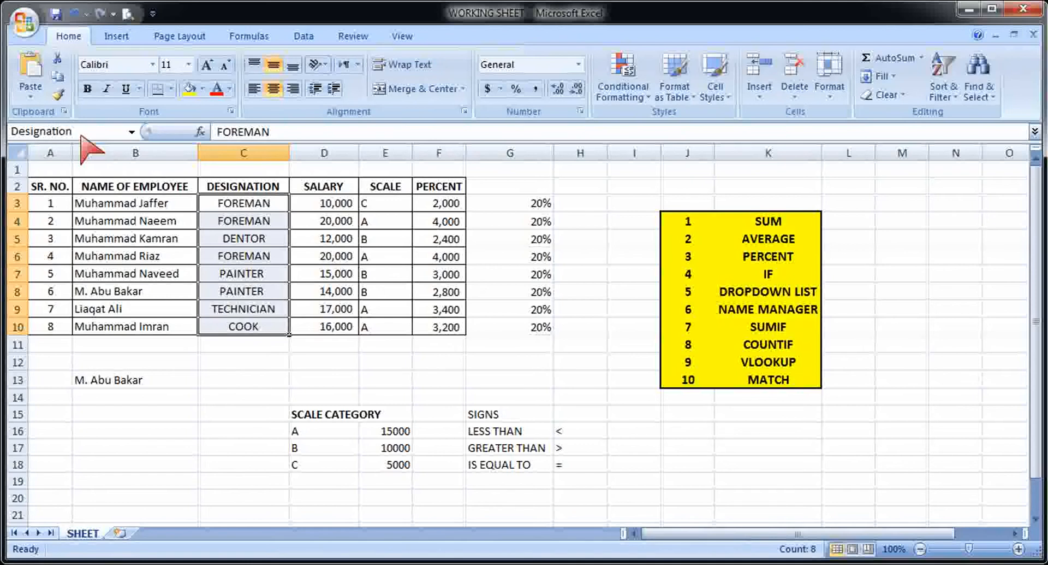
key("Return")
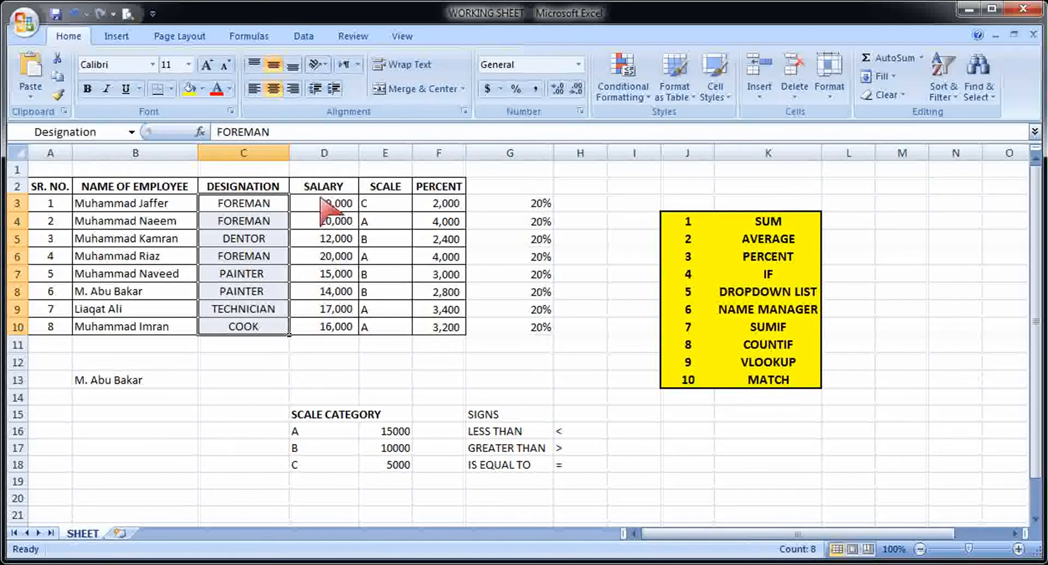
Step: Define the range name "Salary" for the salary figures in D3:D10
left_click_drag(326, 204, 330, 323)
left_click(88, 135)
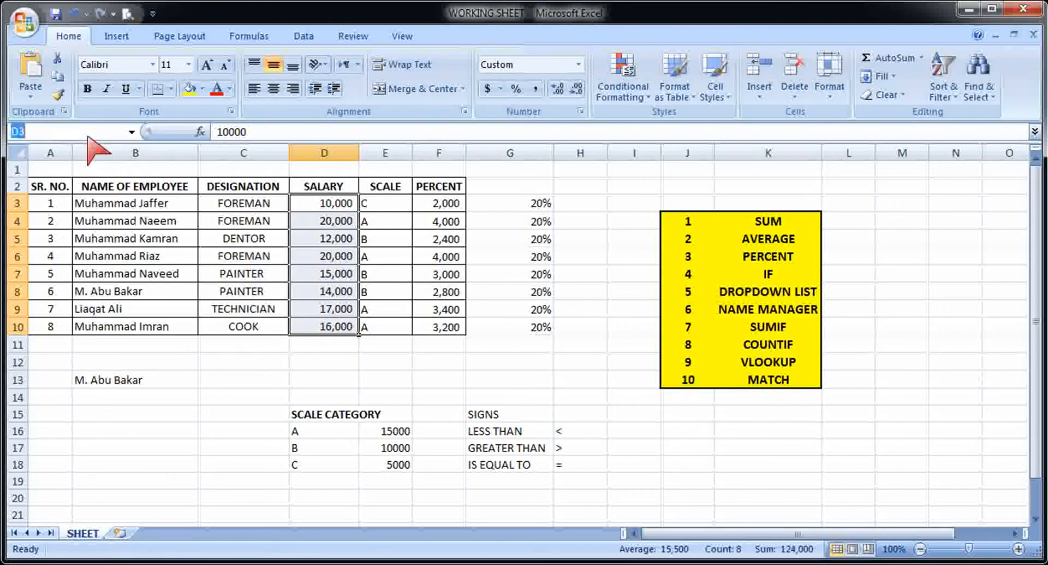
type("Salary")
key("Return")
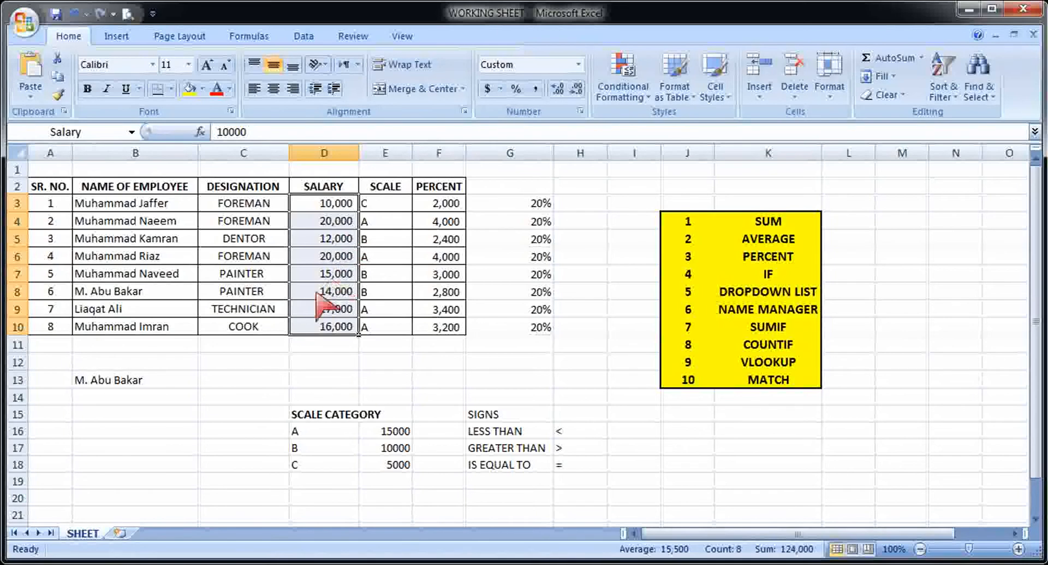
left_click(246, 390)
Step: Define the range name "Scale" for the grade letters in E3:E10
left_click(390, 206)
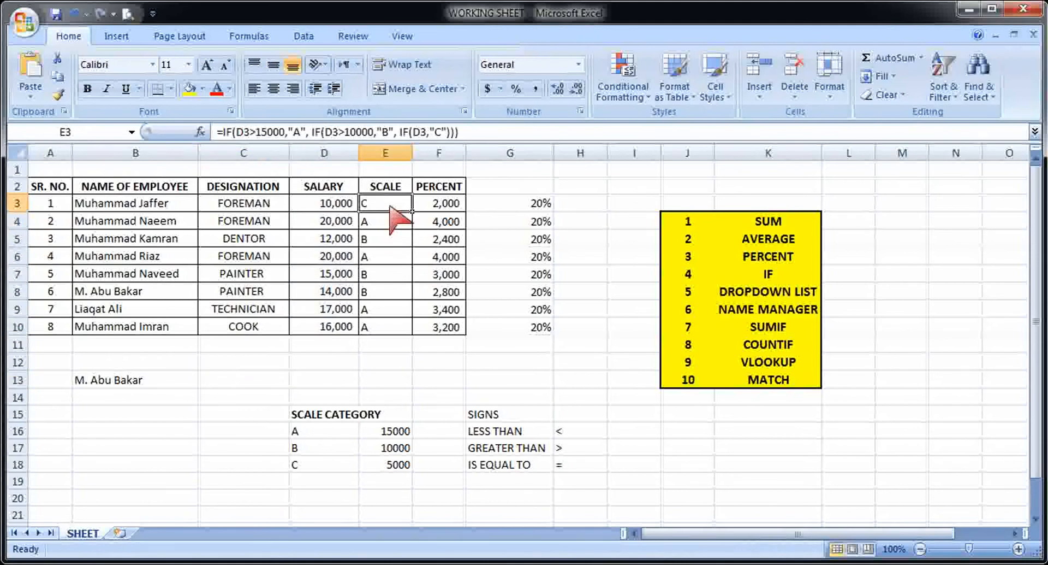
left_click_drag(389, 206, 388, 326)
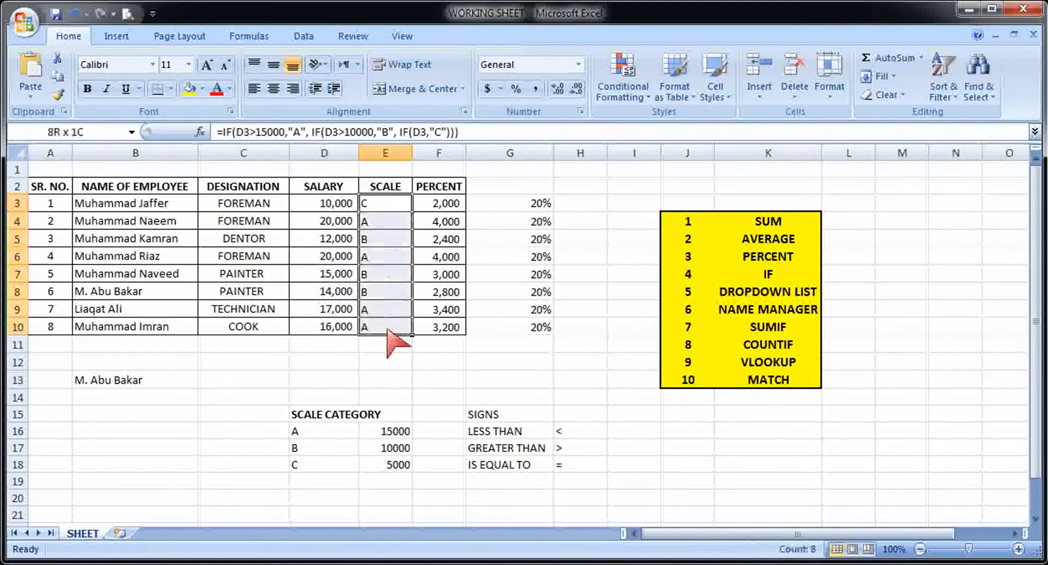
left_click(70, 133)
type("scale")
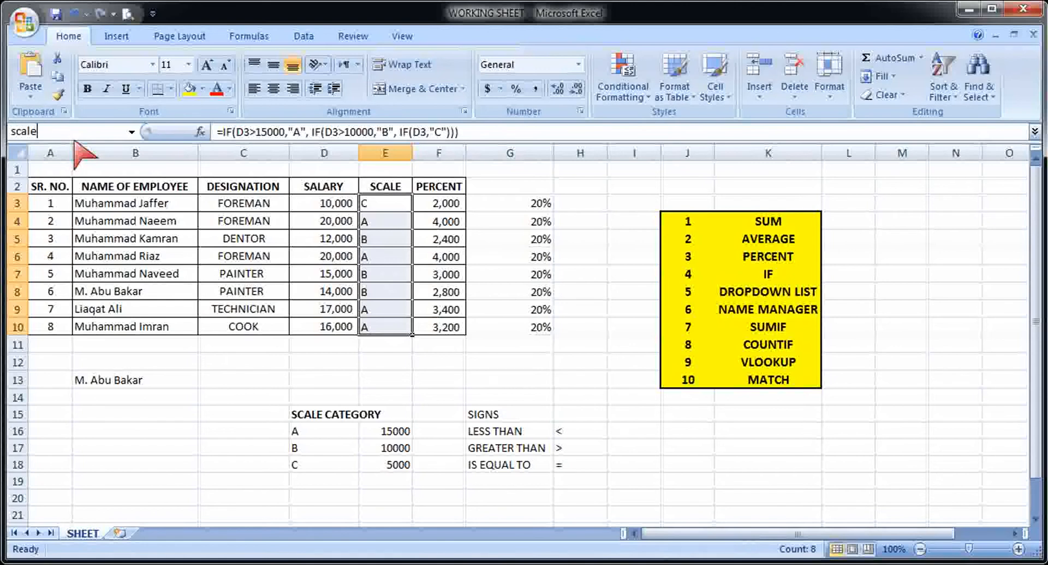
key("BackSpace")
key("BackSpace")
key("BackSpace")
key("BackSpace")
key("BackSpace")
type("Scale")
key("Return")
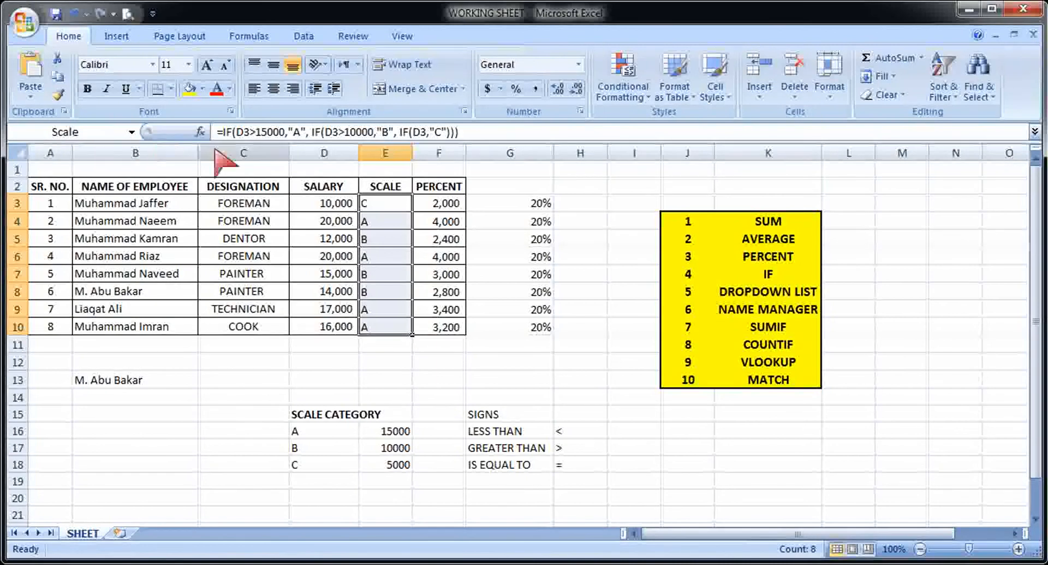
Step: Define the range name "percent" for the percent amounts in F3:F10
left_click_drag(435, 210, 435, 332)
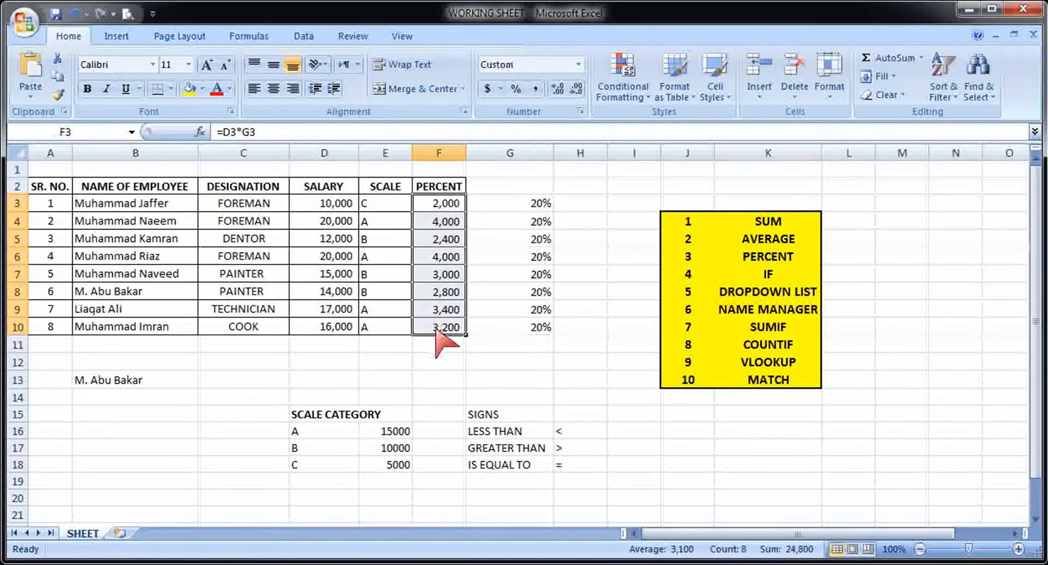
left_click(80, 130)
type("percent")
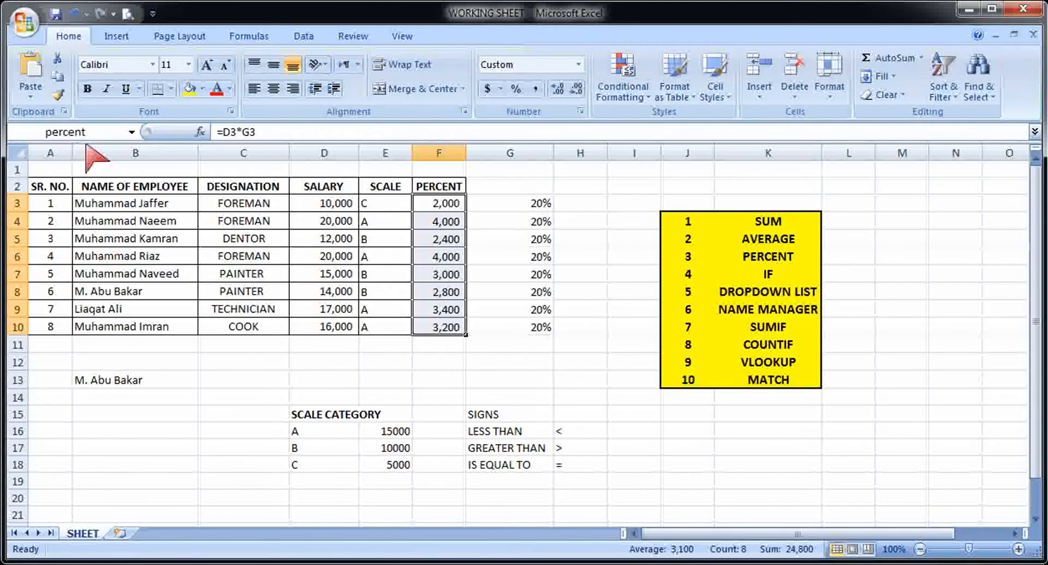
Step: Check the defined names by jumping to the "percent" range and to the "Name" range
left_click(142, 241)
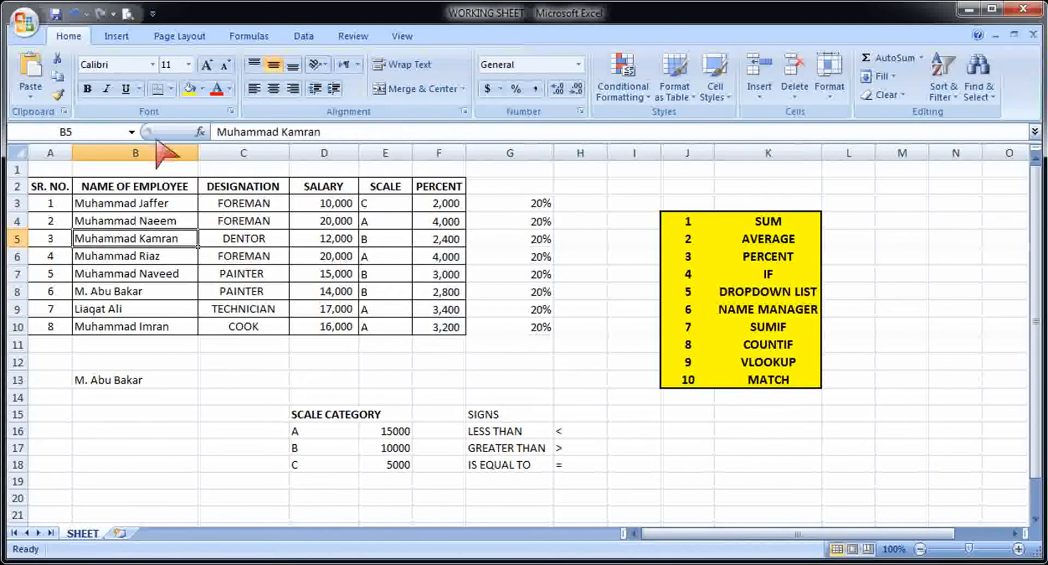
left_click(132, 132)
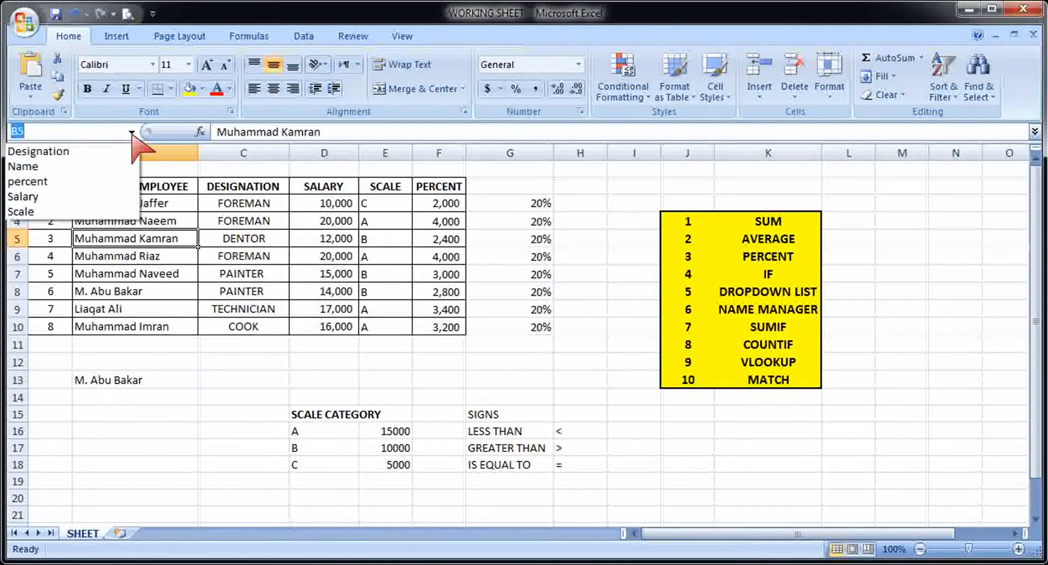
left_click(97, 183)
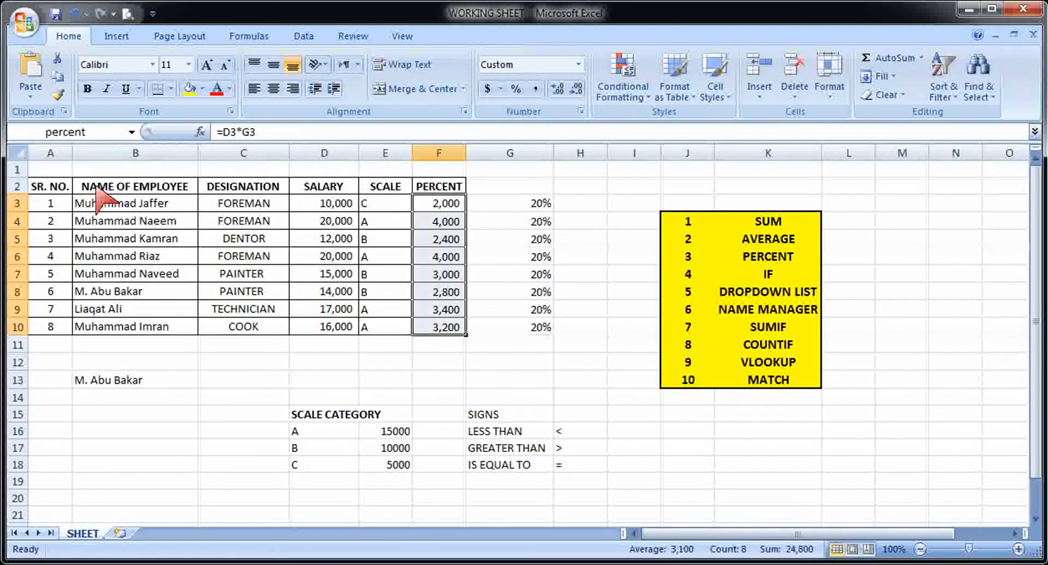
left_click(132, 133)
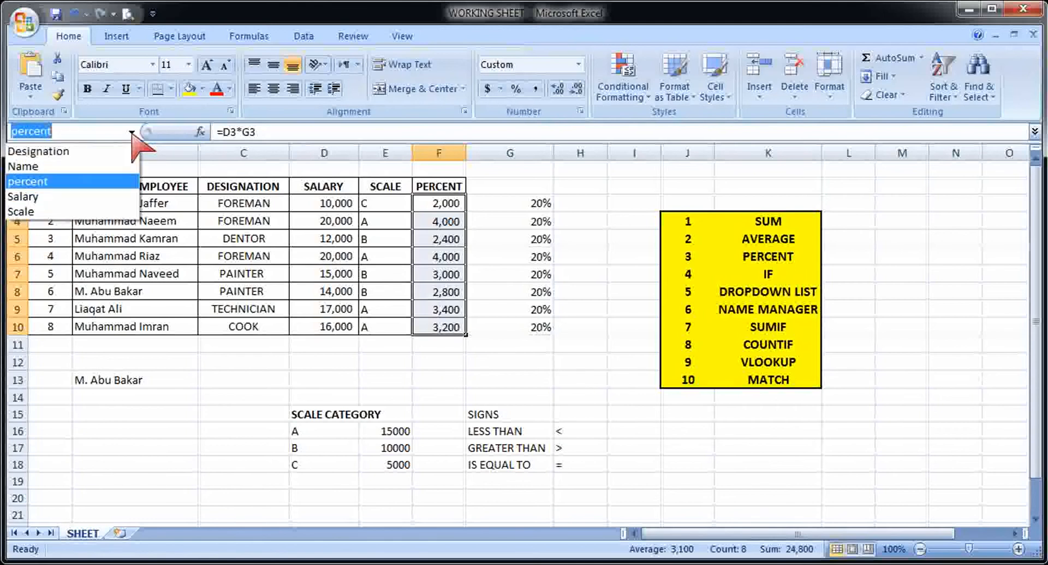
left_click(98, 167)
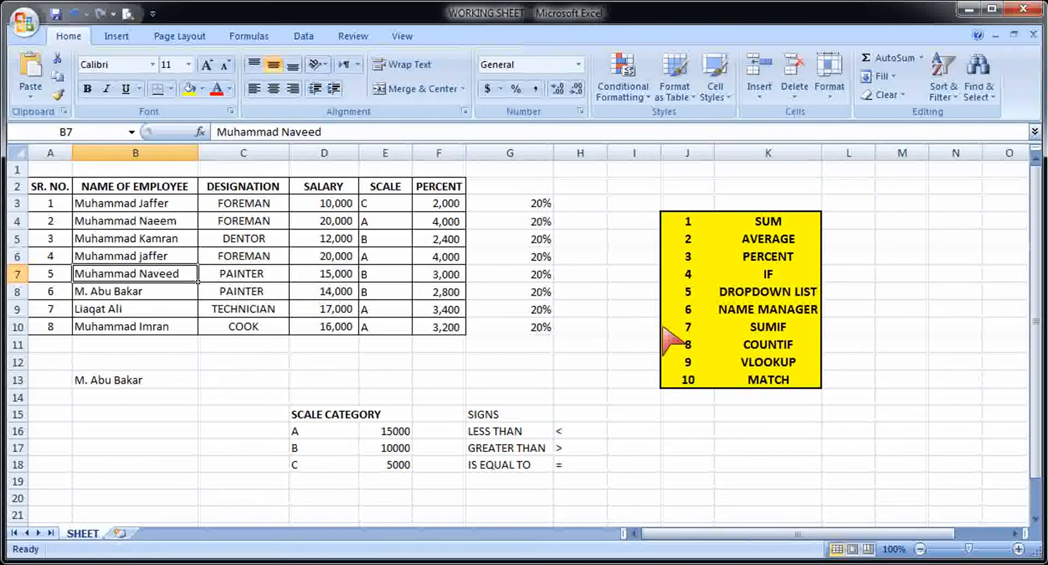
Step: Begin a SUMIF formula in C13 with the named range Name as its range argument
left_click(726, 329)
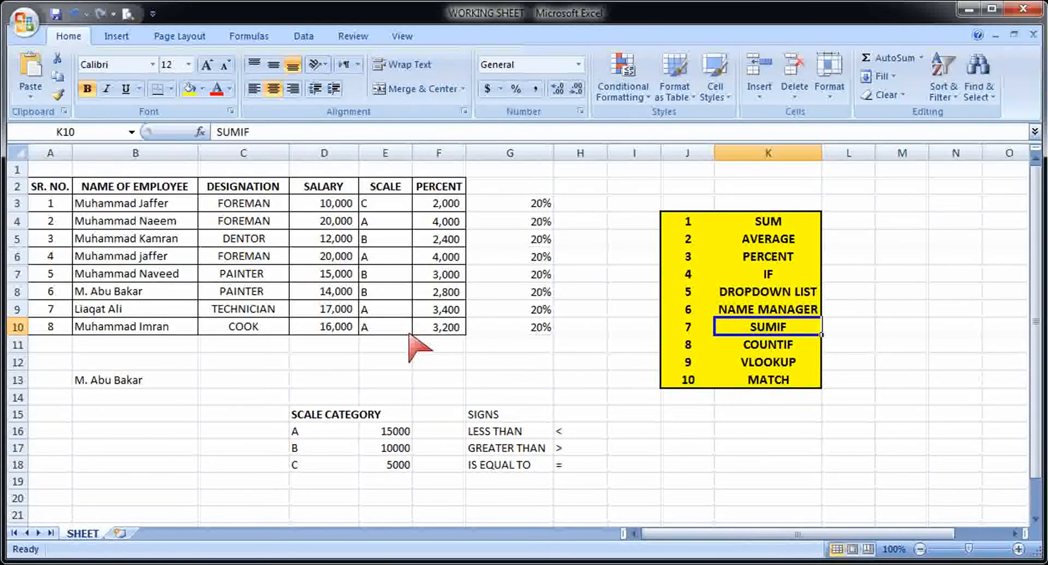
left_click(245, 384)
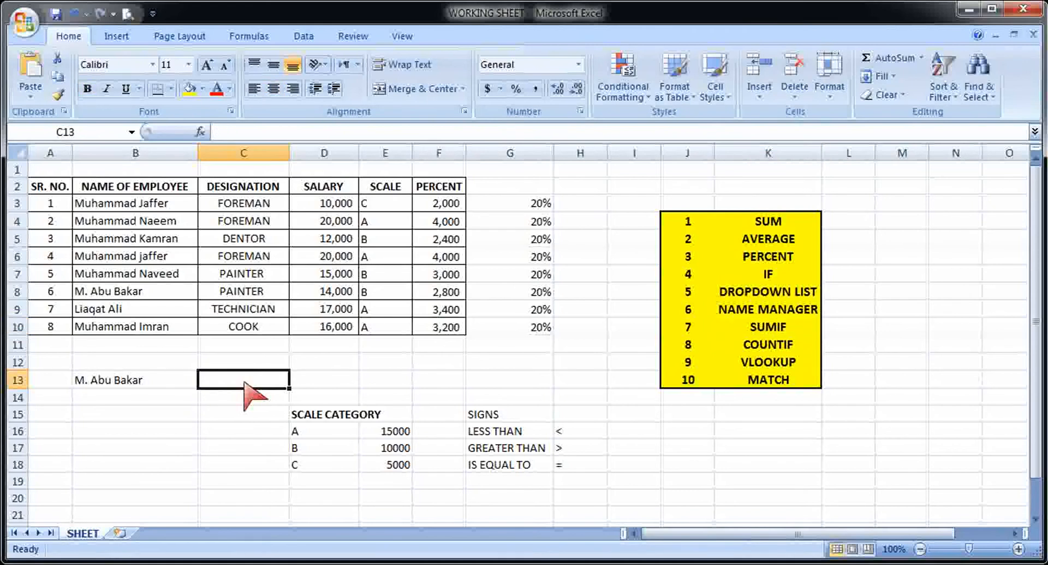
type("=")
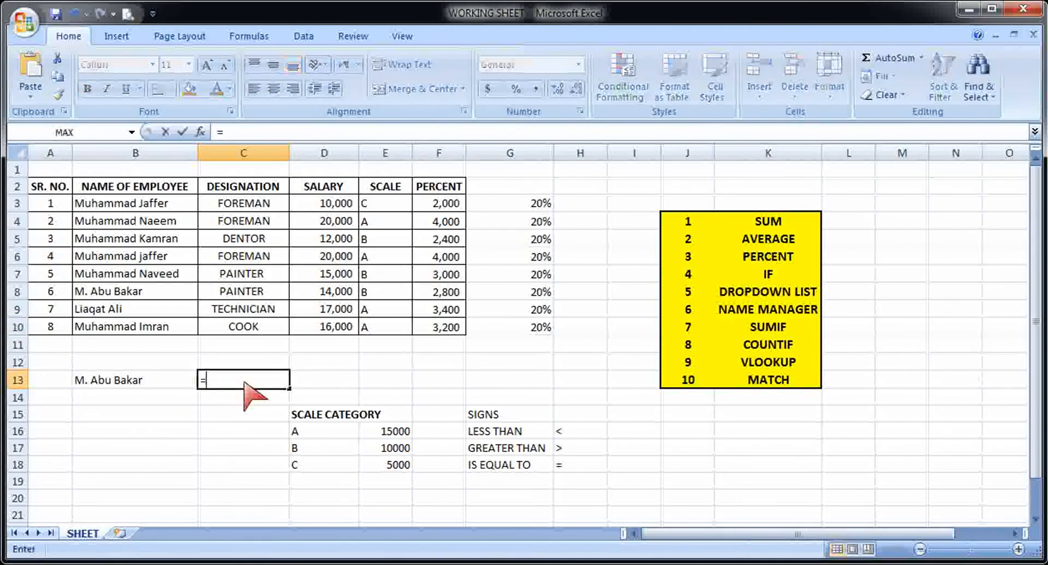
type("sum")
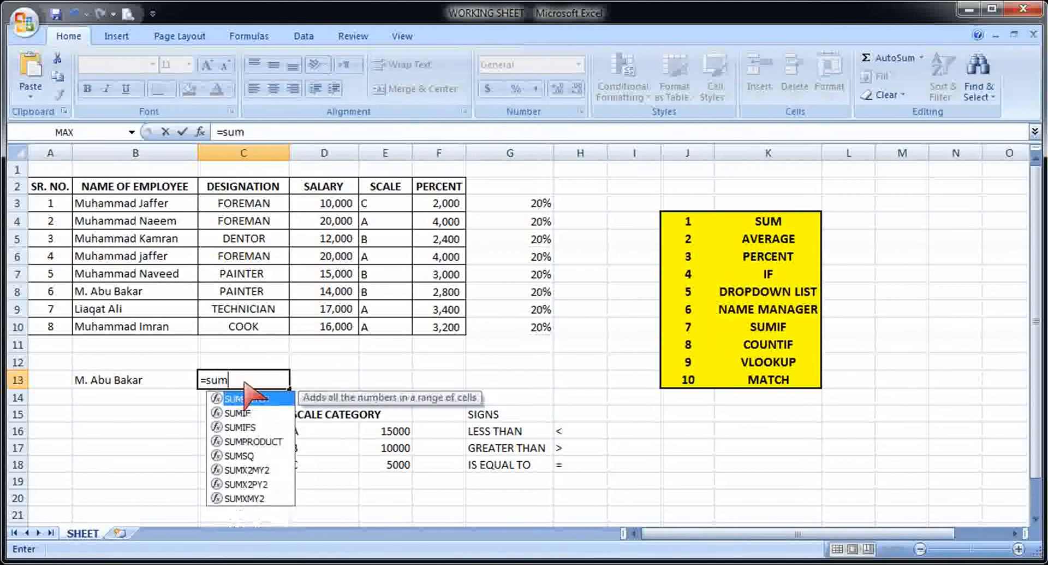
type("if(")
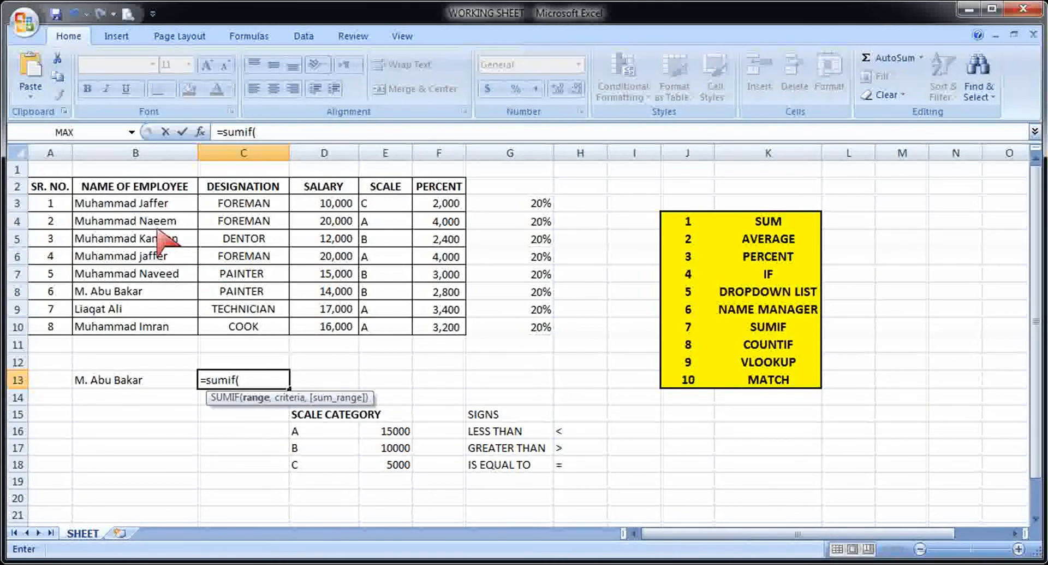
type("naa")
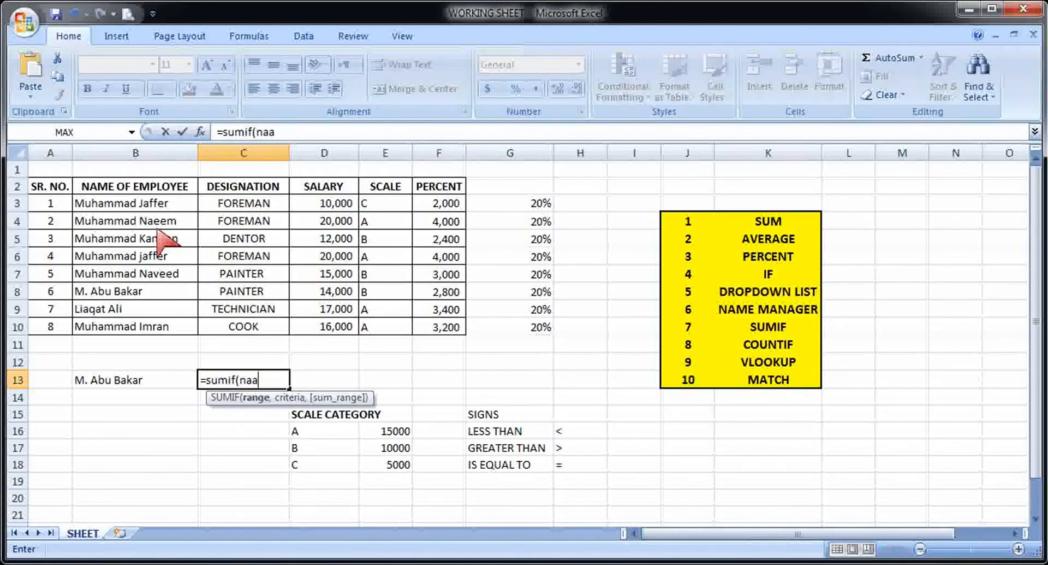
key("BackSpace")
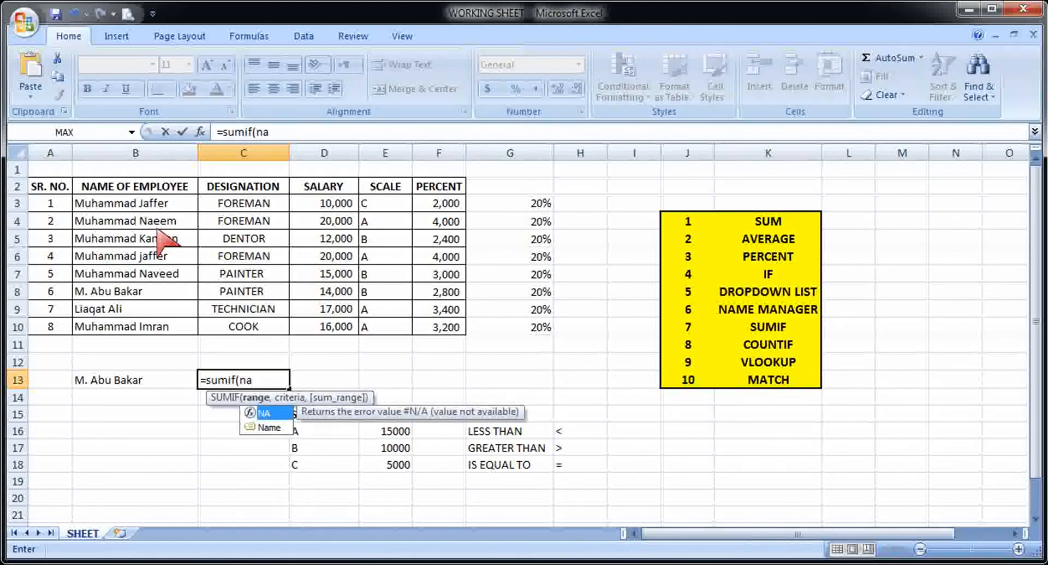
type("me")
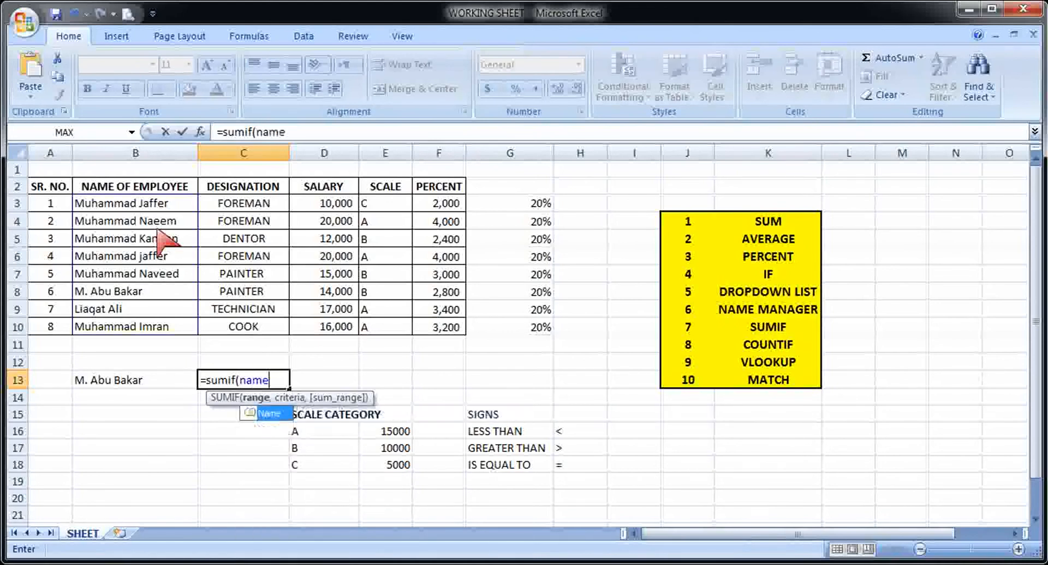
double_click(267, 413)
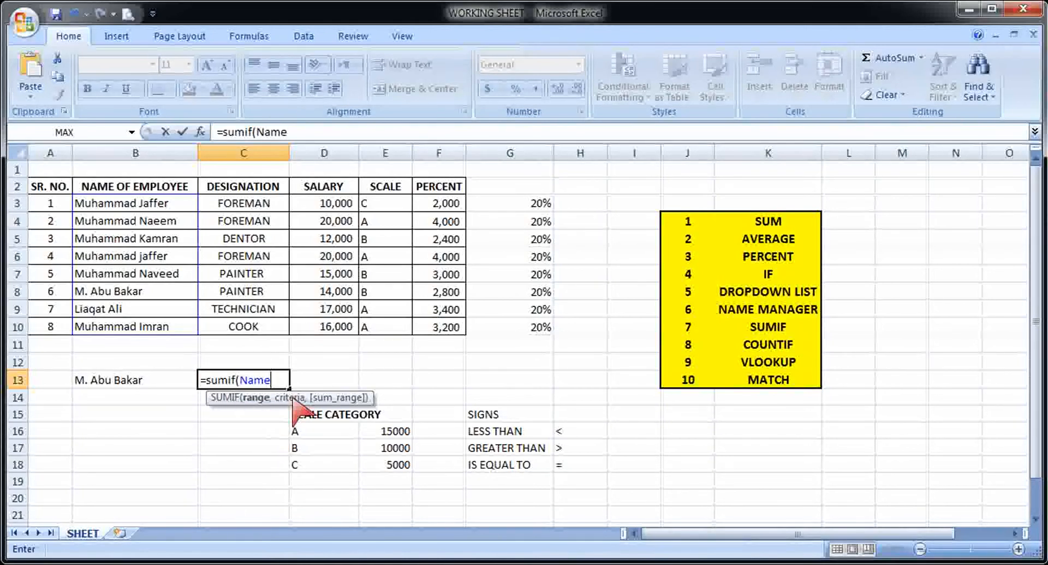
type(",")
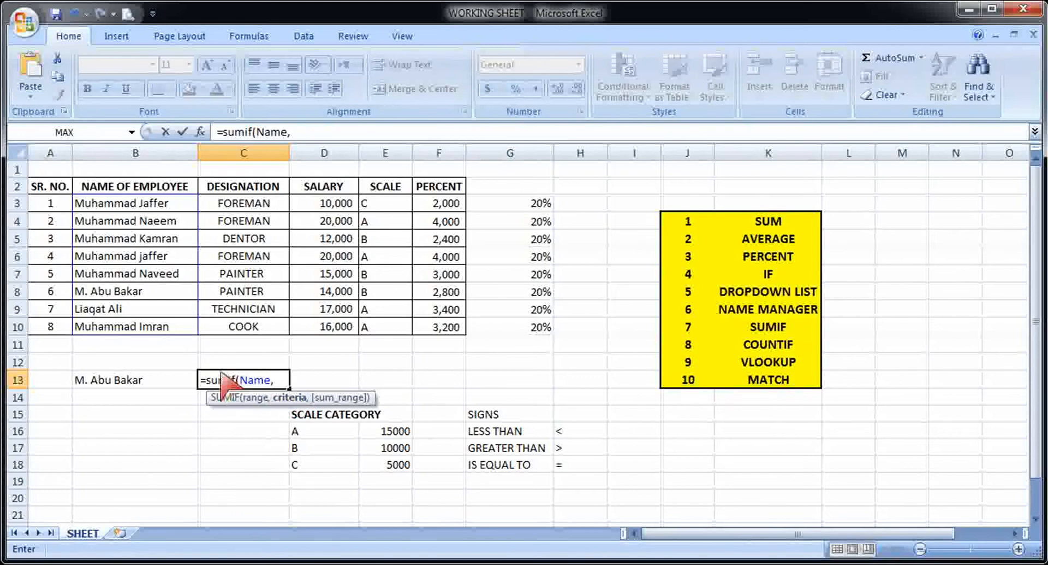
Step: Complete the SUMIF formula in C13 with B13 as the criterion and the named range Salary as the sum range
left_click(169, 382)
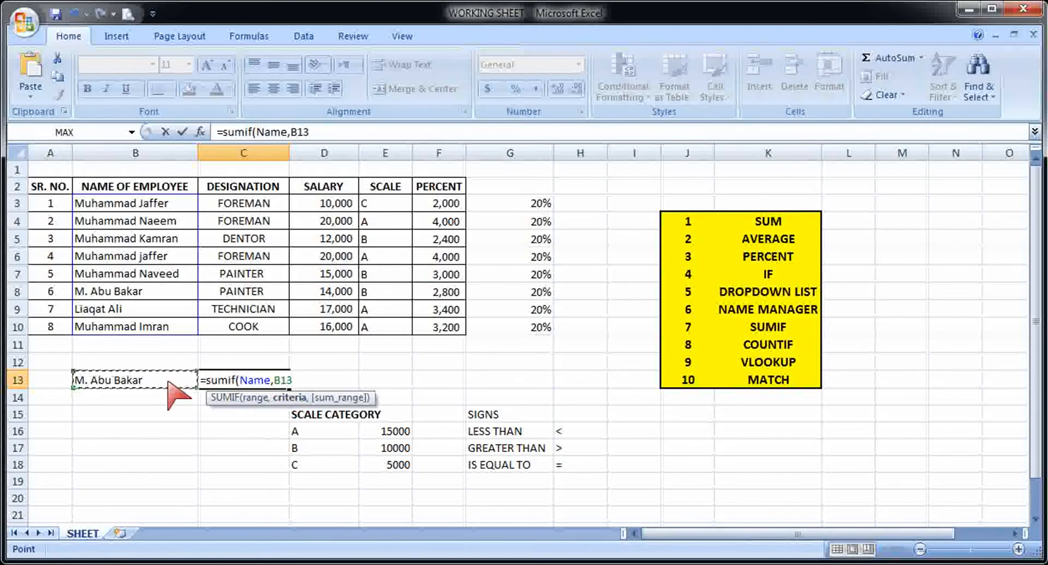
type(",")
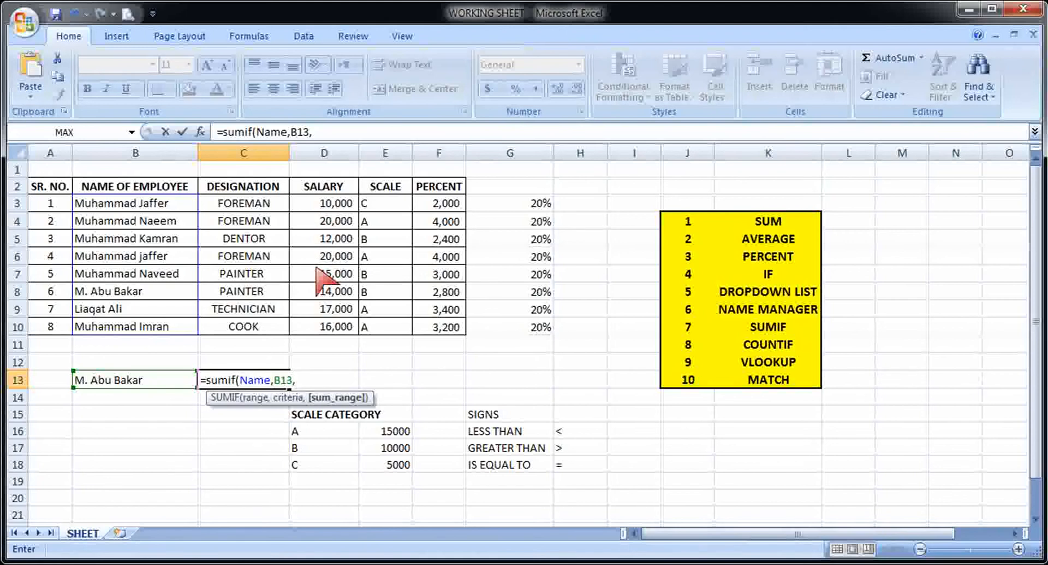
type("s")
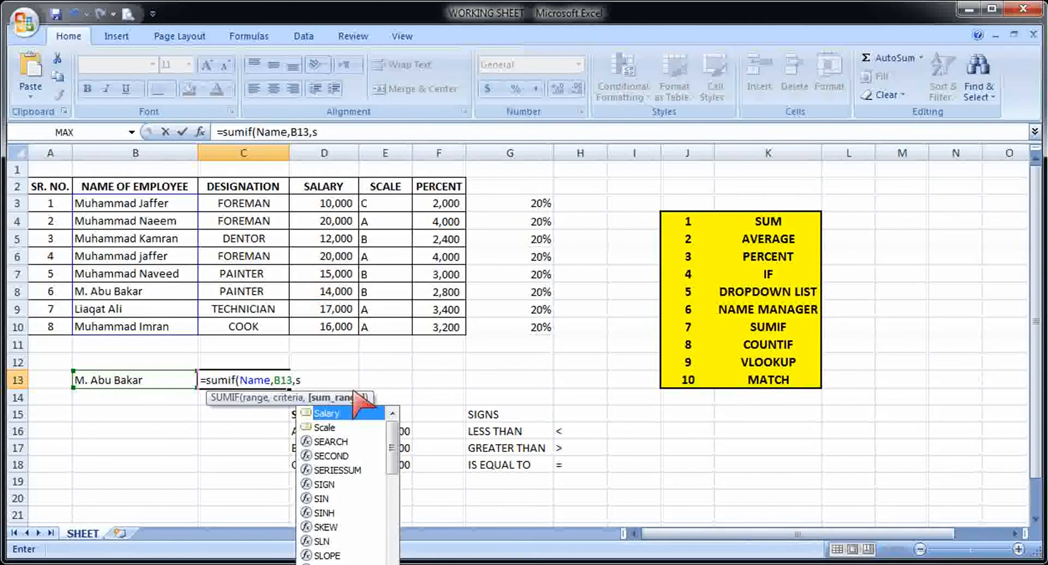
double_click(331, 413)
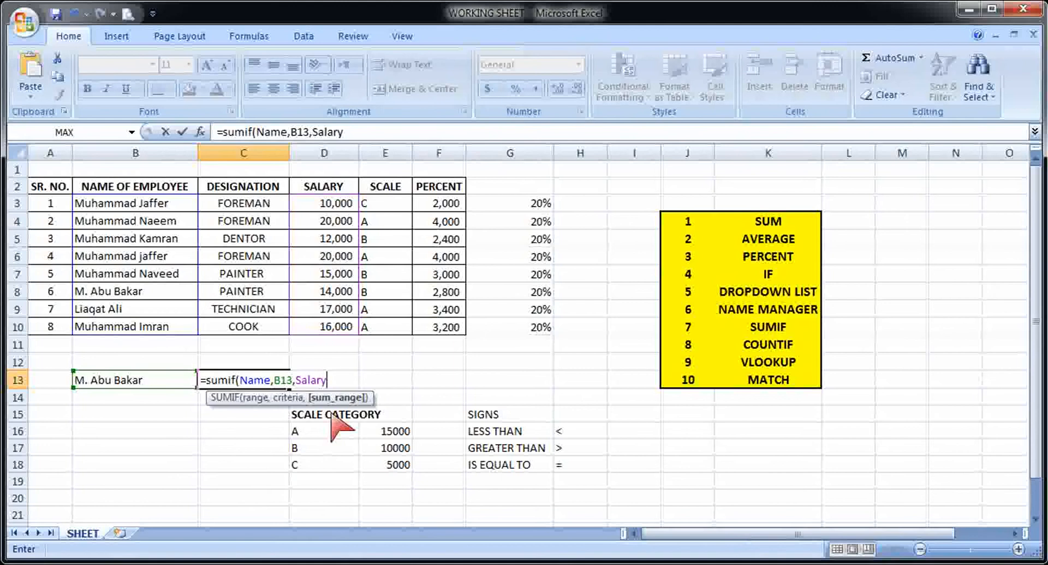
type(")")
key("Return")
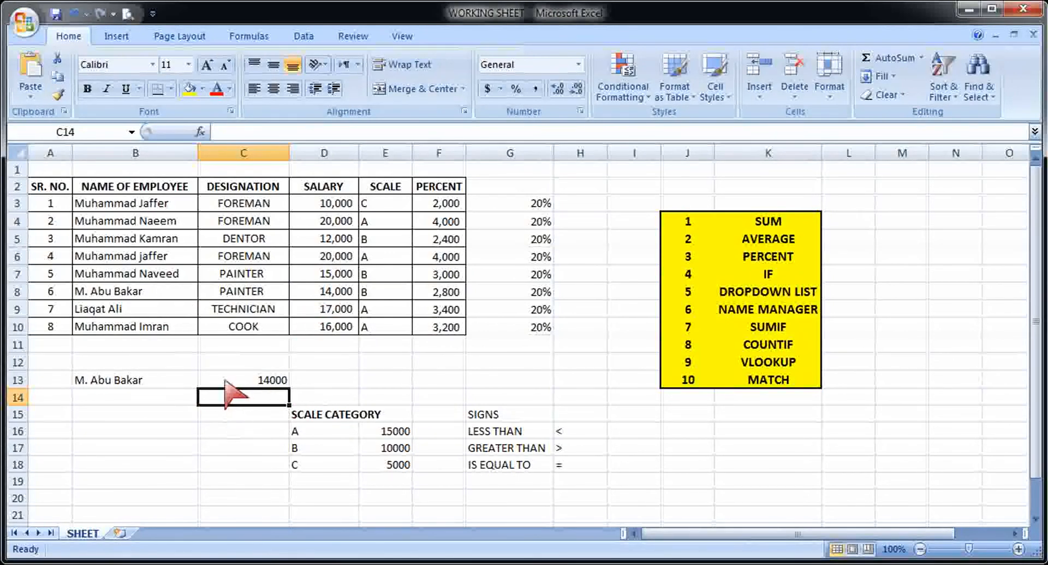
Step: Choose the row 6 employee, whose name also occurs in row 3, in B13's dropdown and check the salaries in D3 and D6
left_click(167, 208)
left_click(172, 257, "ctrl")
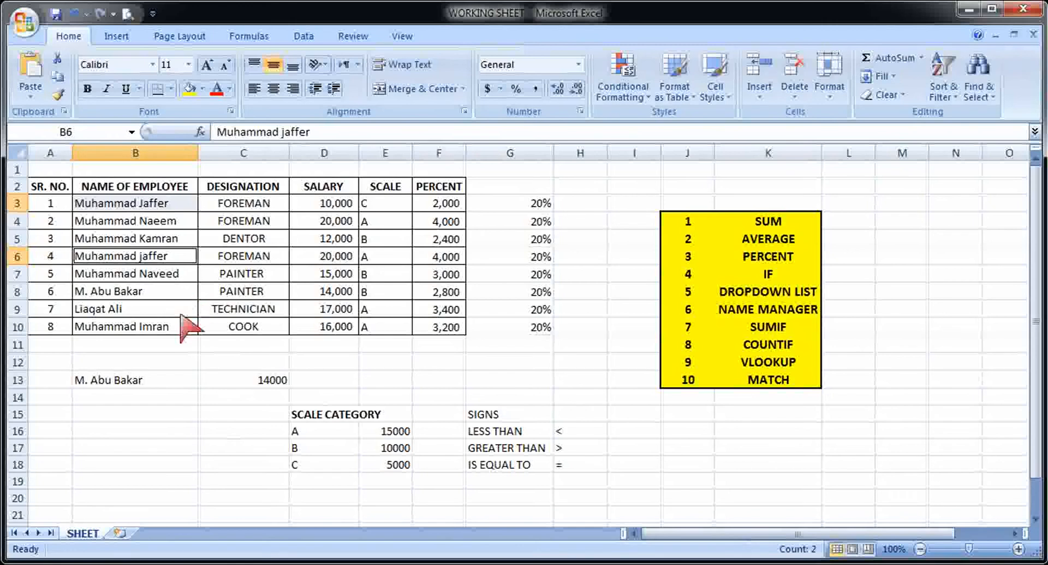
left_click(181, 379)
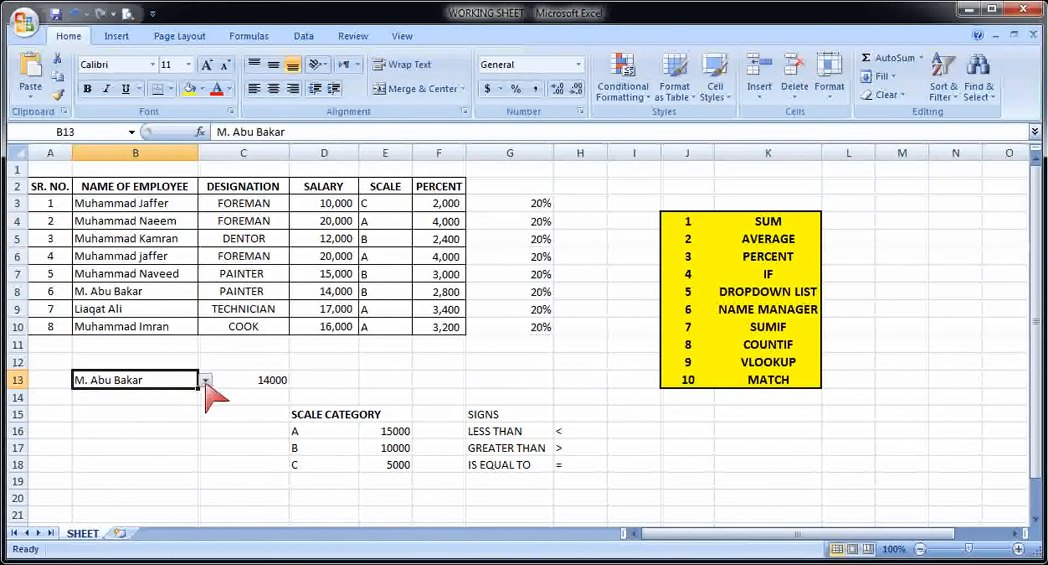
left_click(205, 381)
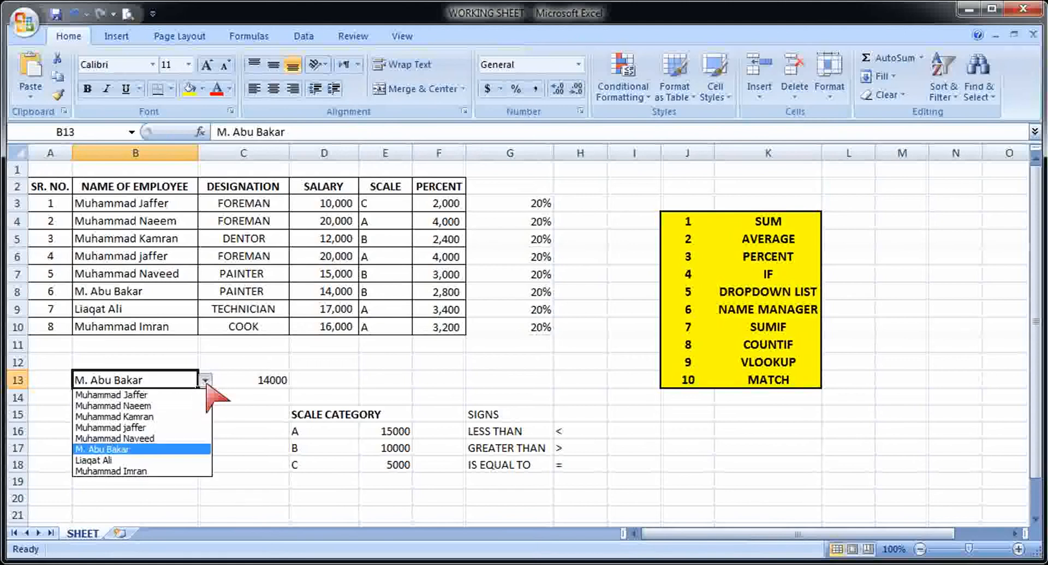
left_click(186, 428)
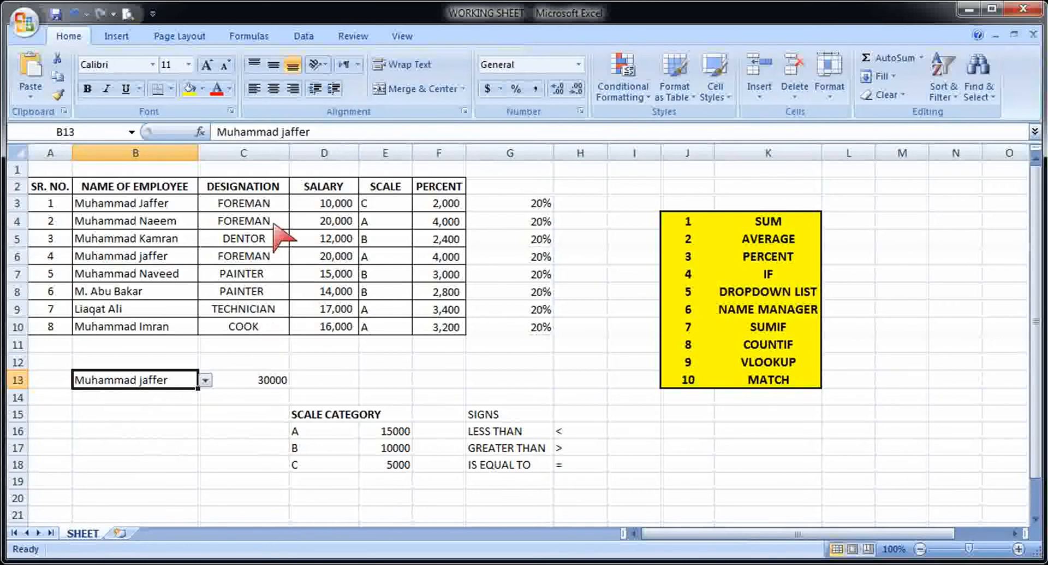
left_click(310, 207)
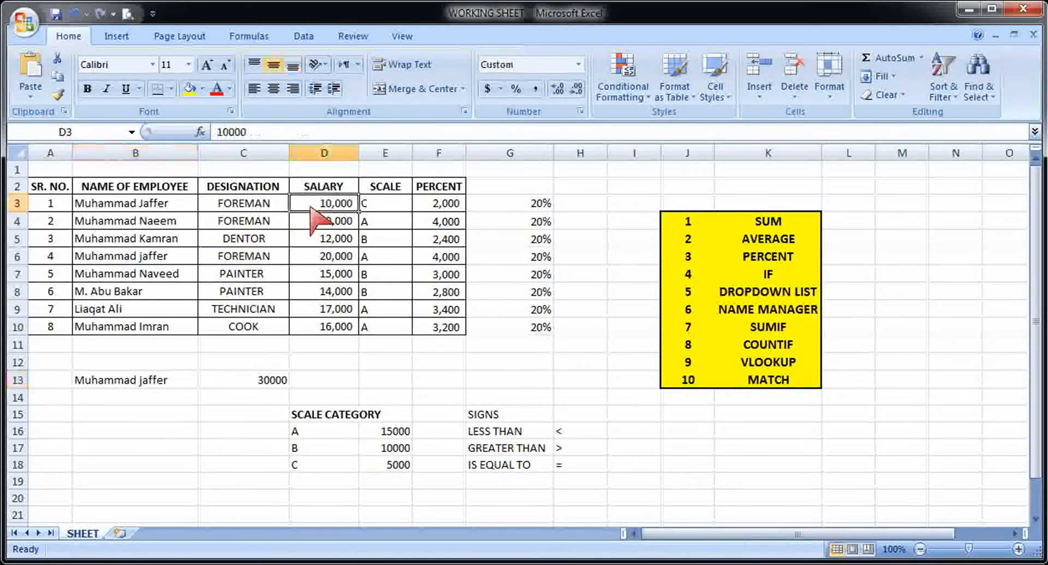
left_click(318, 255, "ctrl")
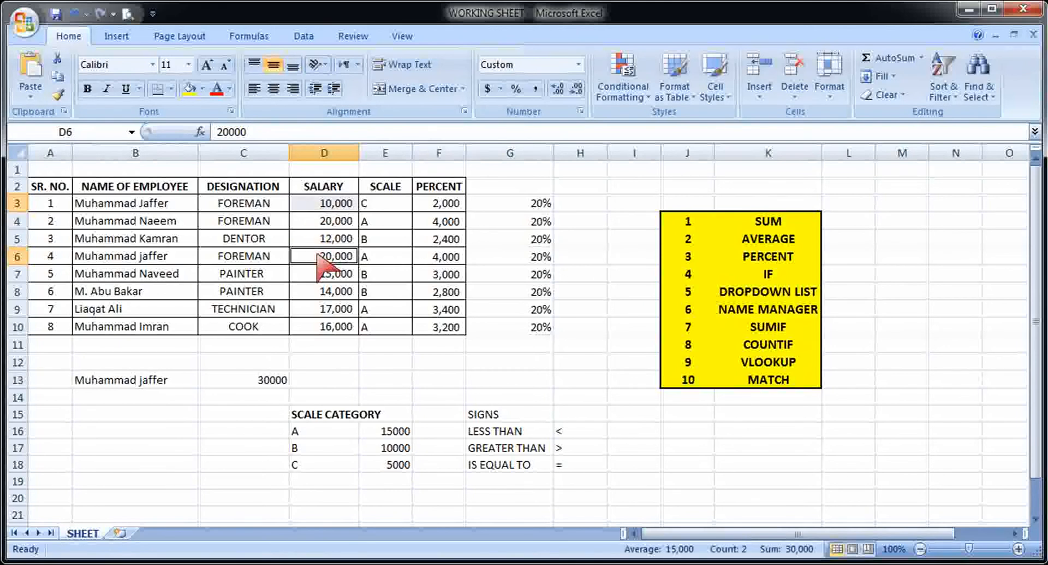
Step: Choose the row 9 employee in B13's dropdown list and compare the SUMIF result with the salary in D9
left_click(190, 383)
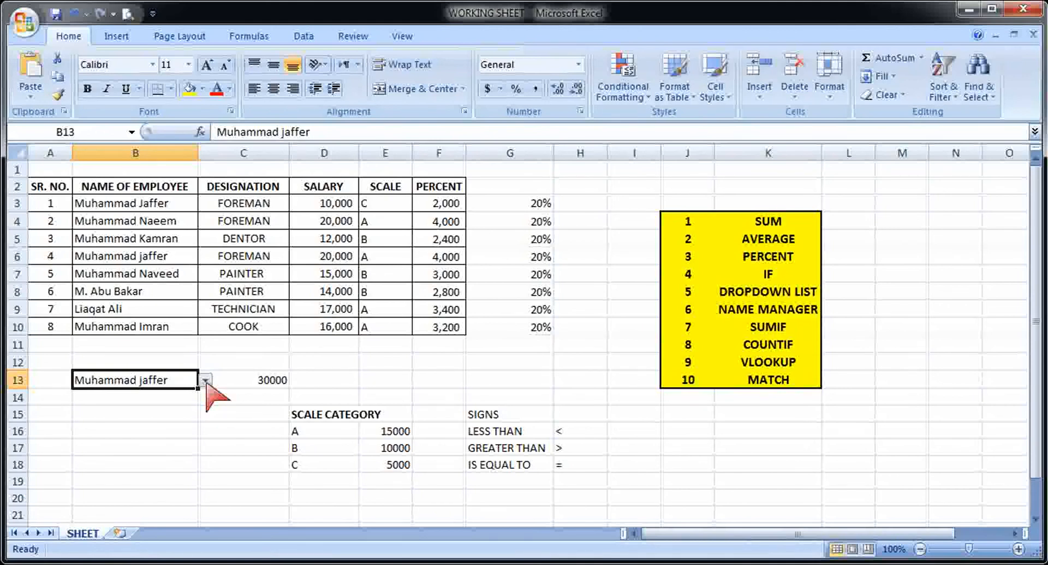
left_click(206, 381)
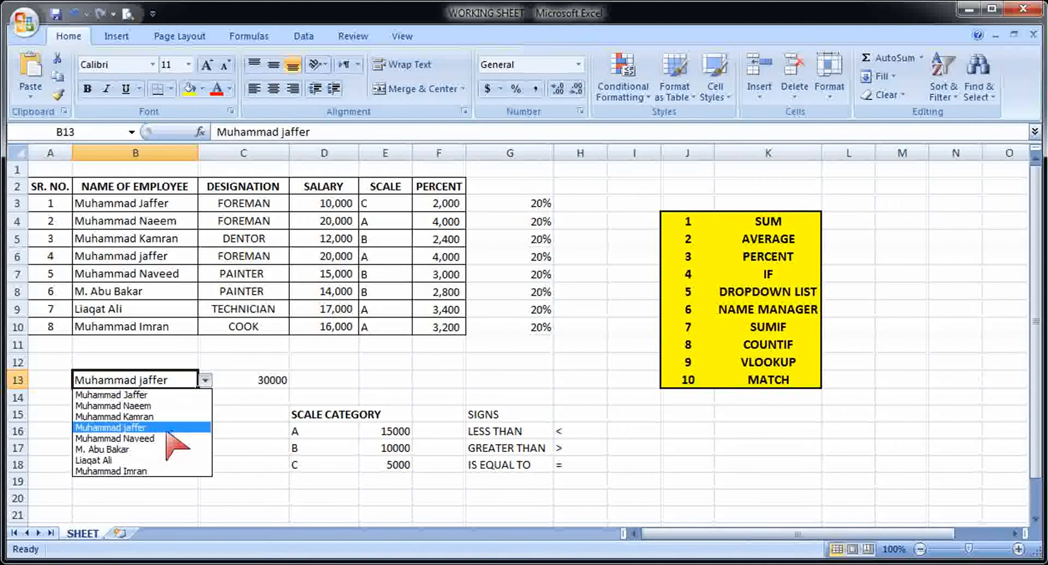
left_click(167, 461)
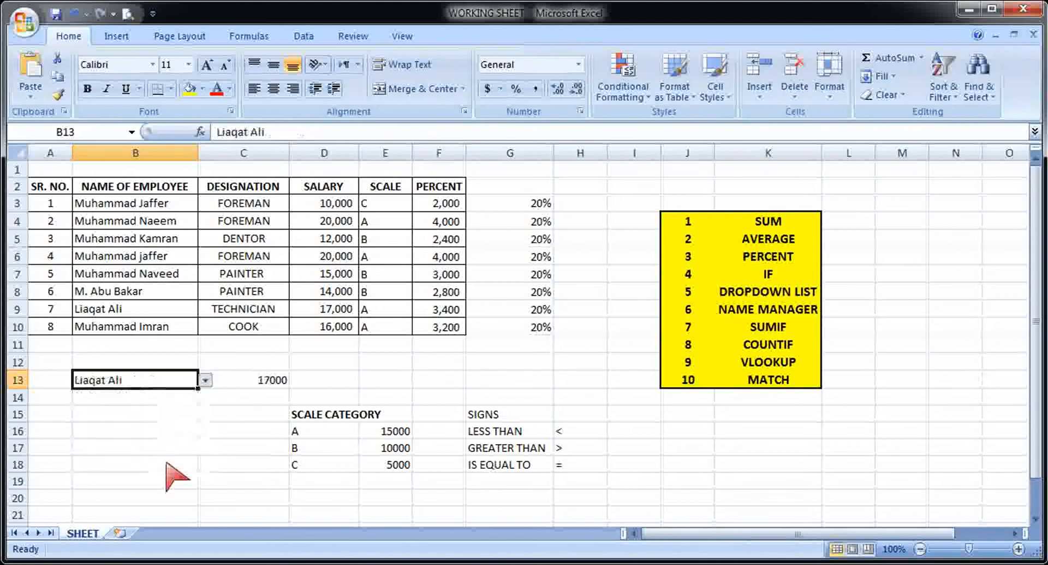
left_click(332, 314)
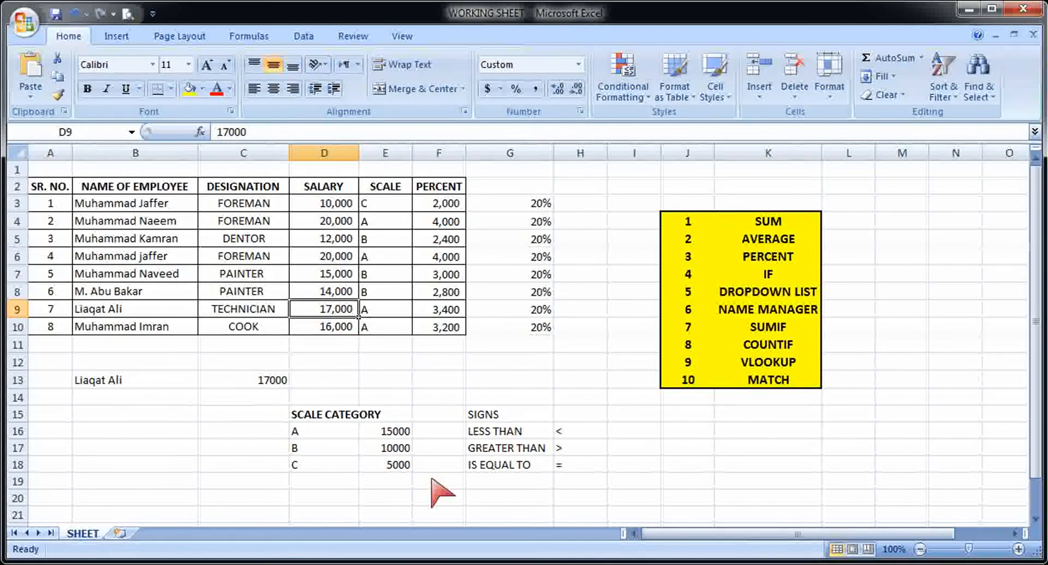
Step: Review the COUNTIF entry in the function list, the grades in E3:E10 and the scale categories in D16:D18
left_click(745, 350)
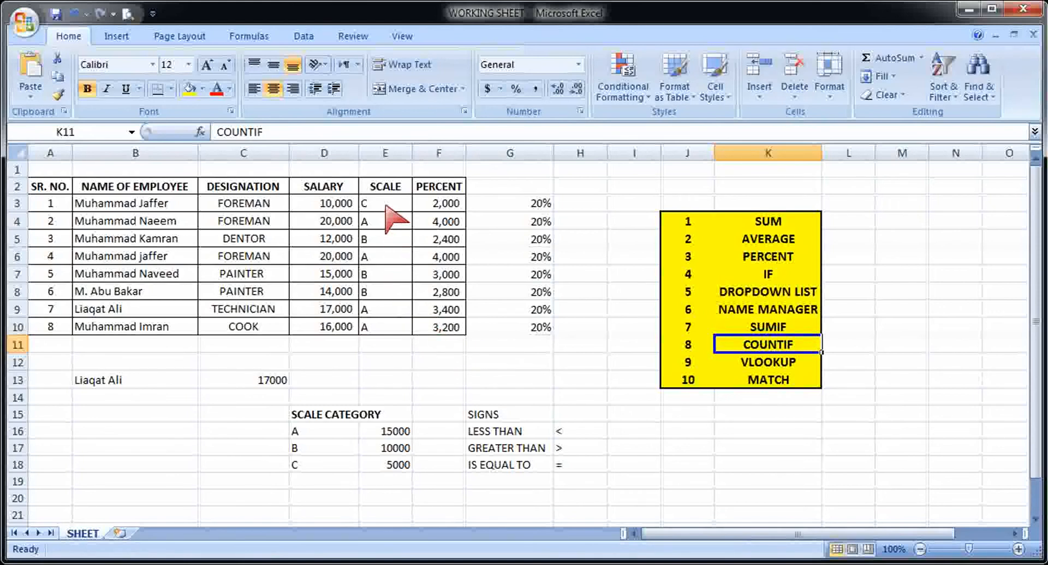
left_click_drag(386, 206, 389, 325)
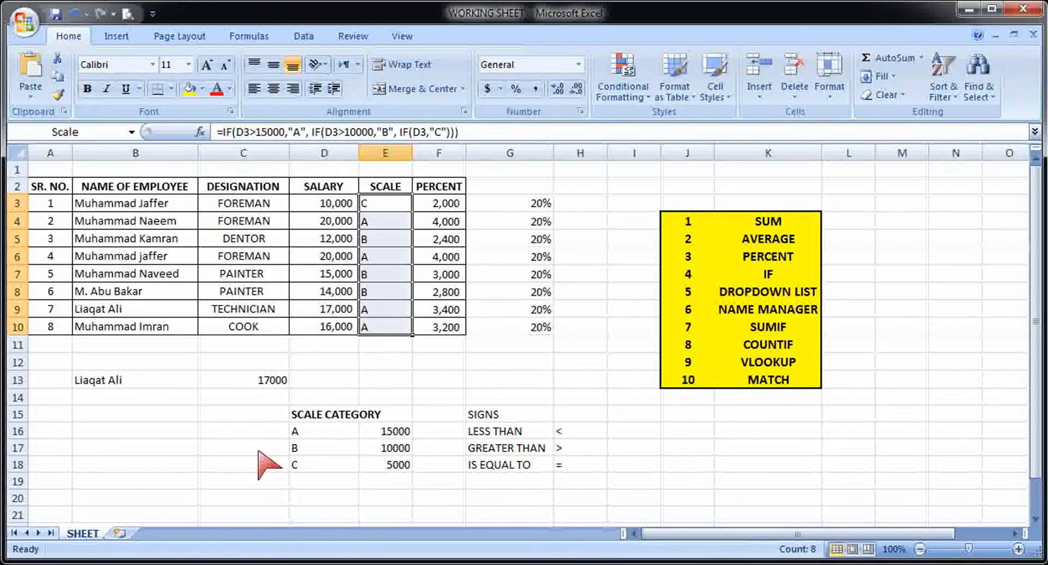
left_click(159, 432)
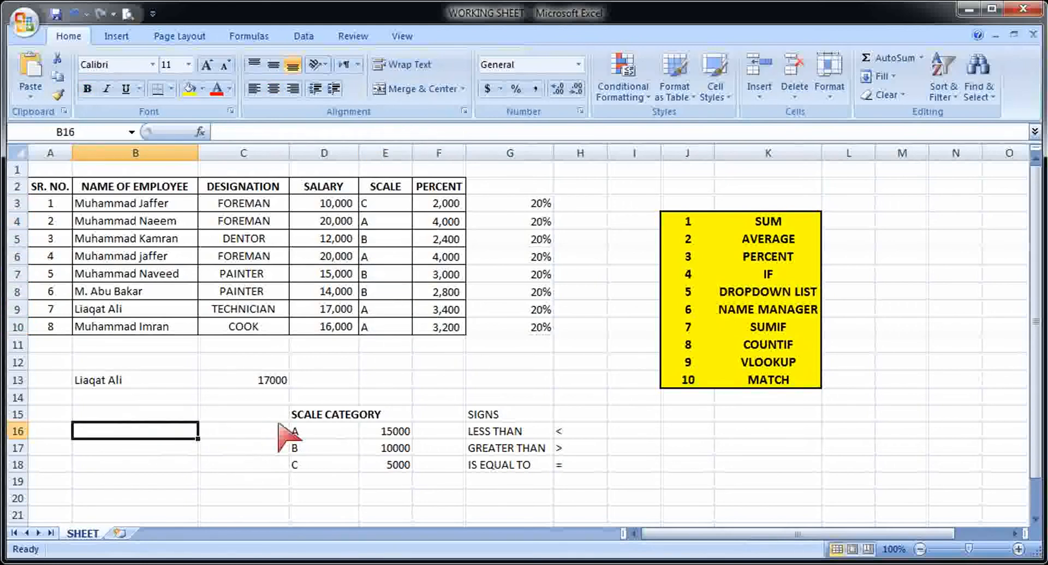
left_click_drag(318, 432, 327, 469)
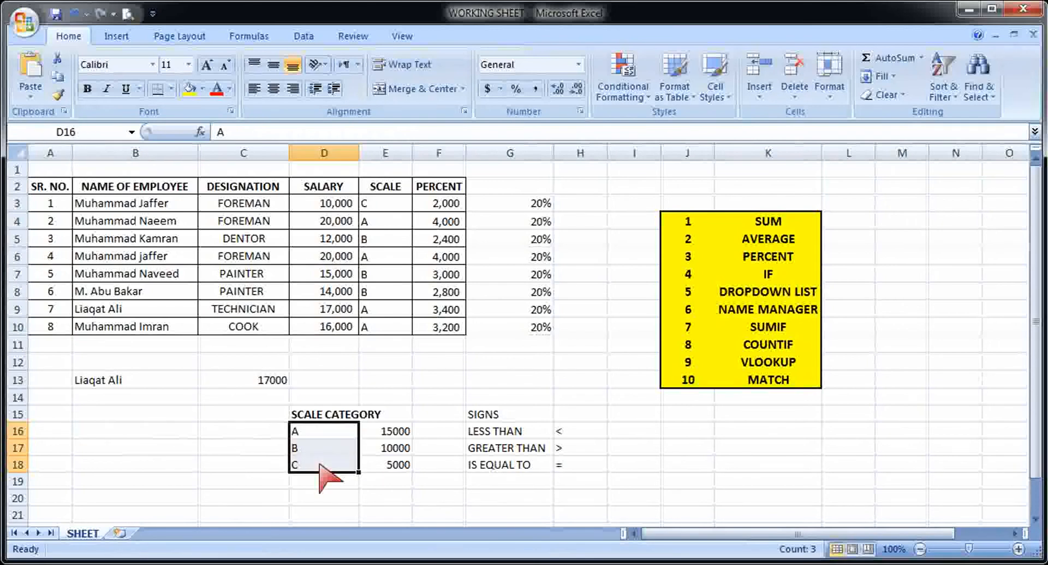
Step: Enter a COUNTIF formula in B16 with the named range Scale as range and D16 as criterion
left_click(133, 436)
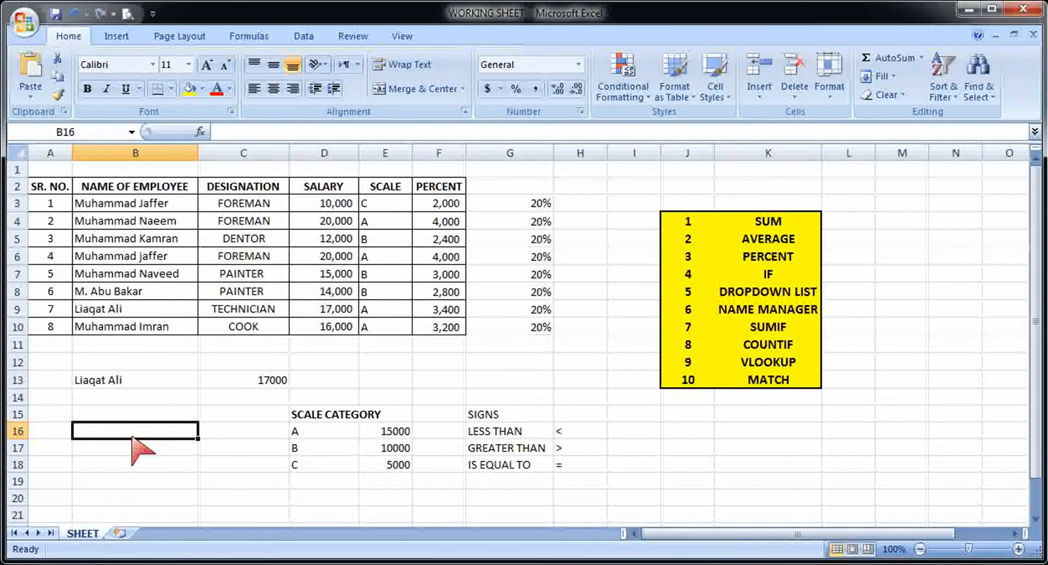
type("=")
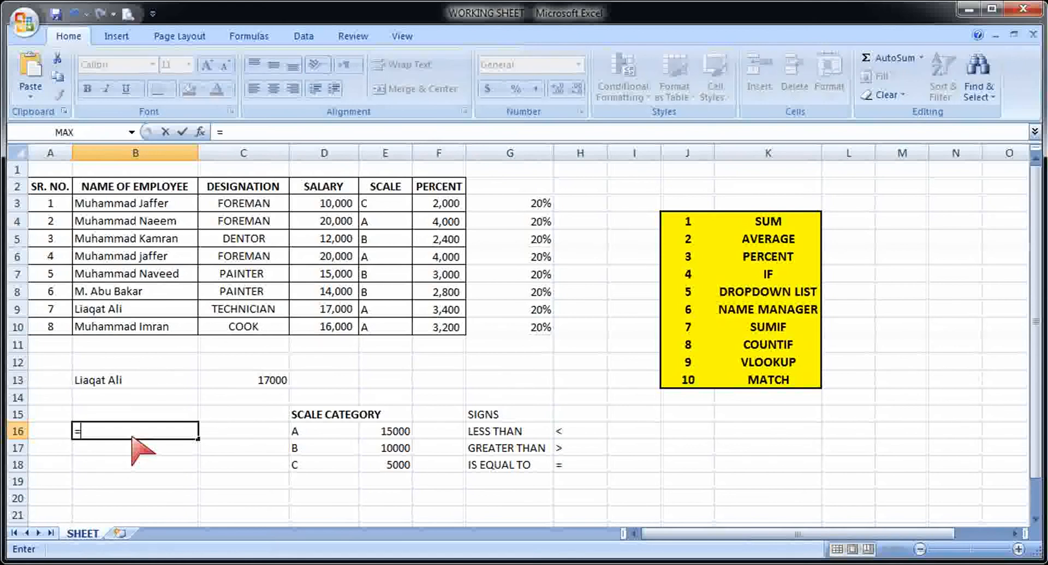
type("countif")
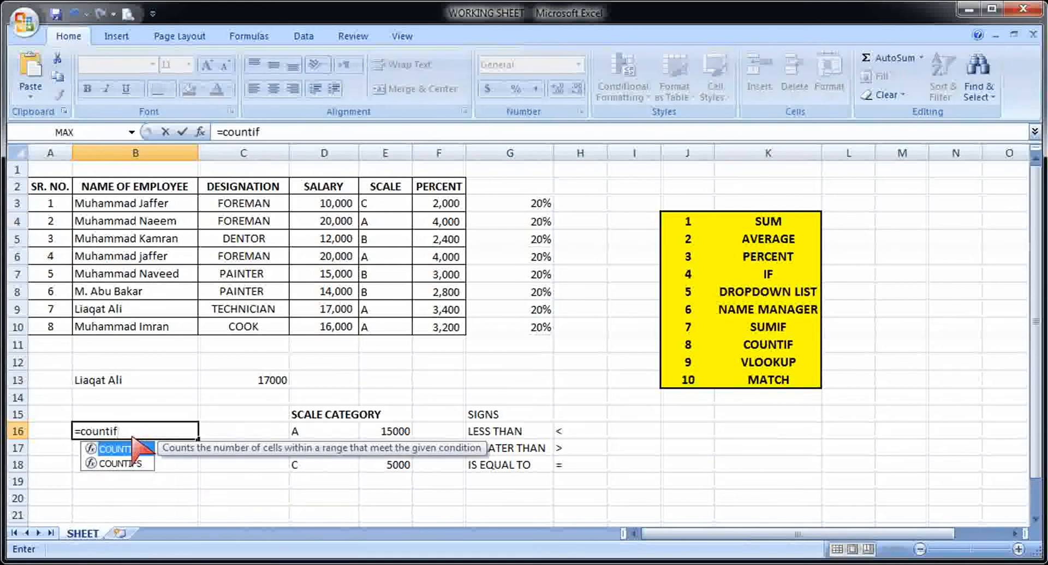
type("(")
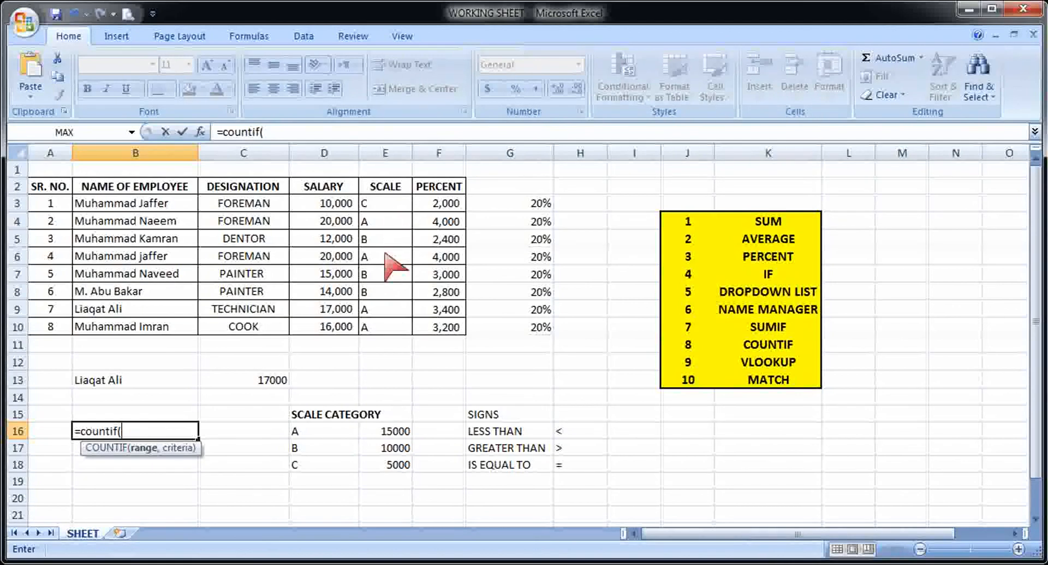
type("sca")
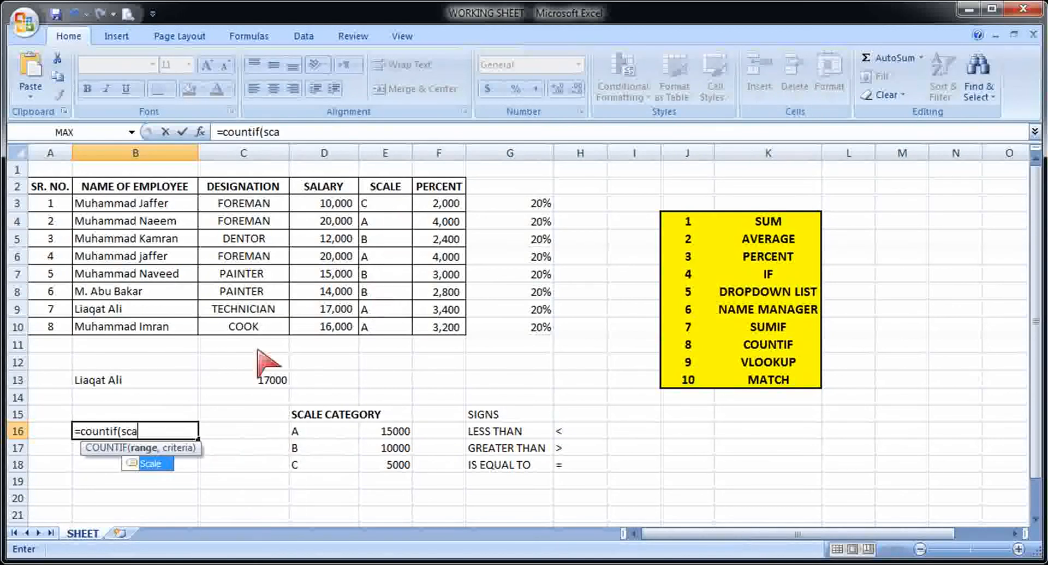
double_click(155, 463)
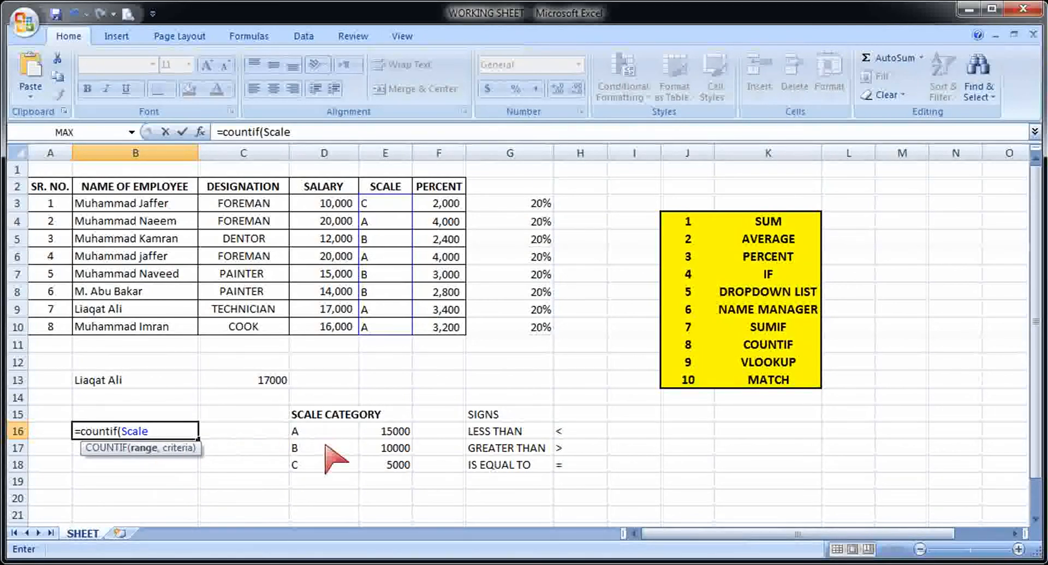
type(",")
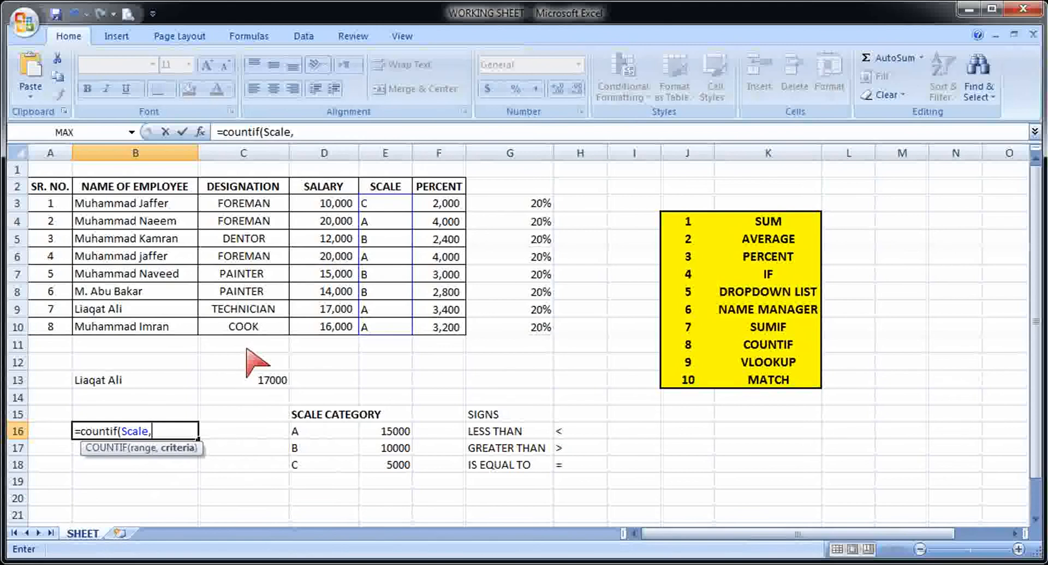
left_click(304, 430)
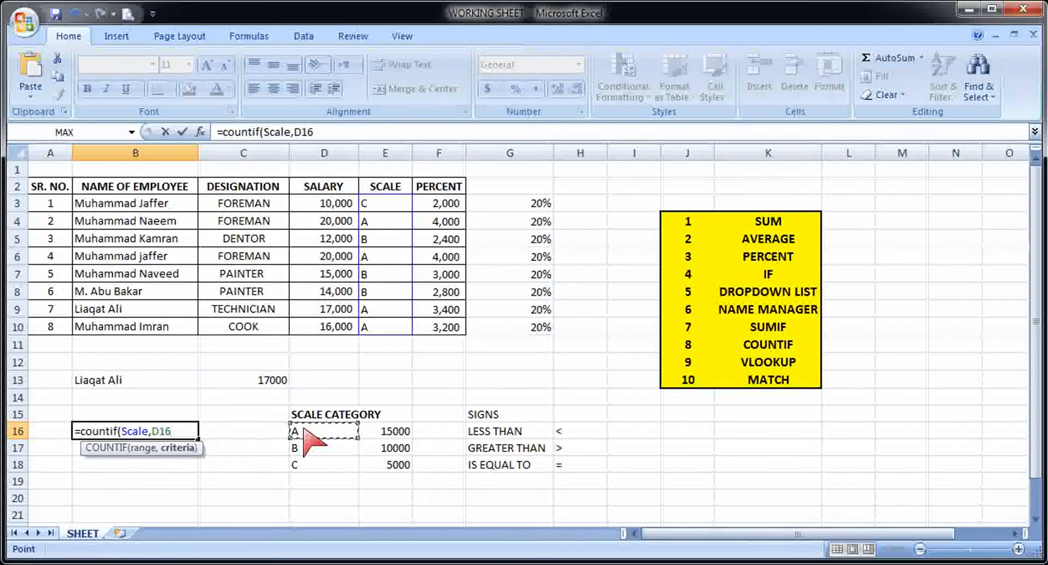
type(")")
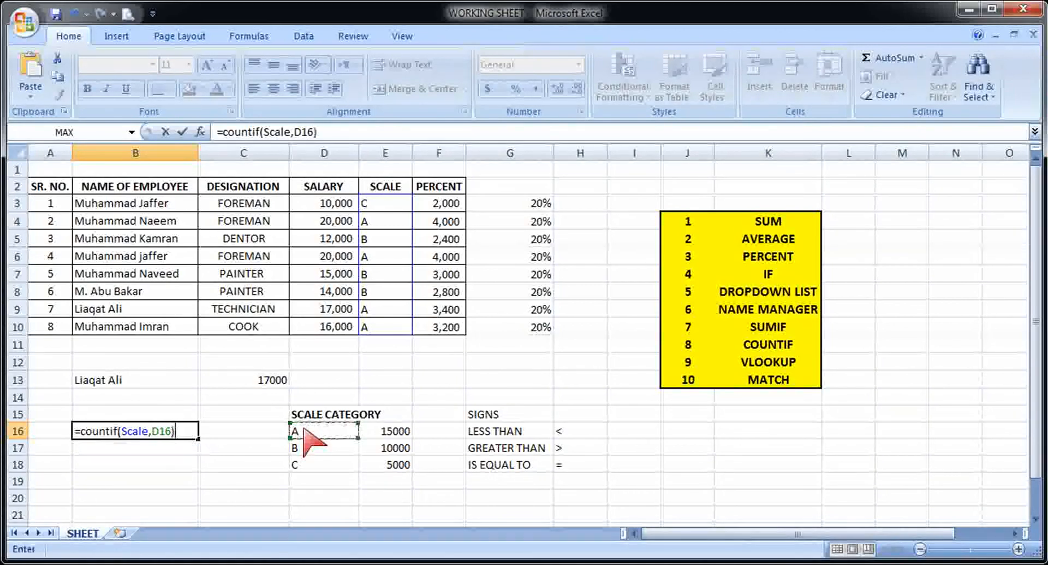
key("Return")
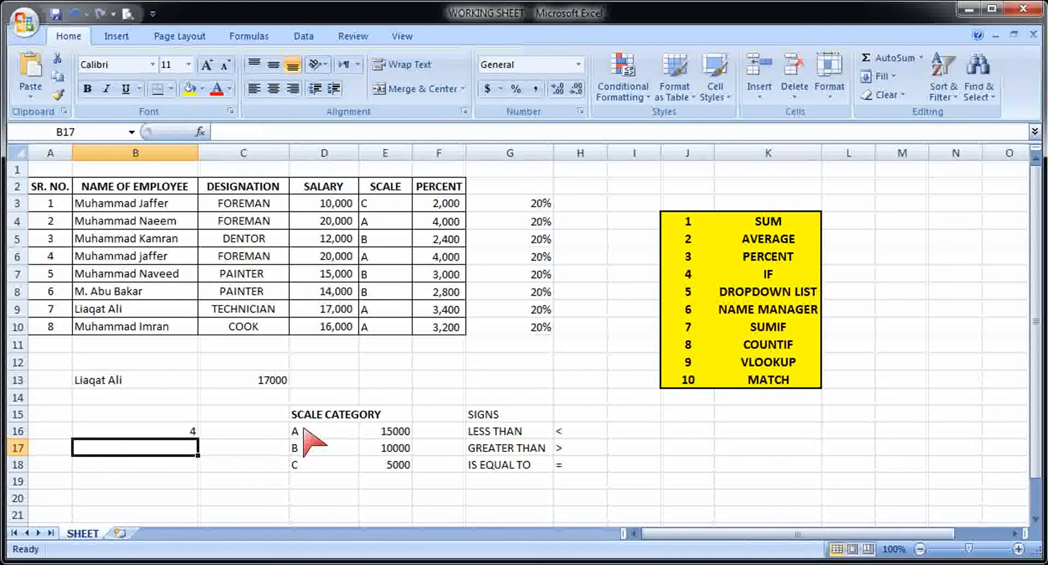
Step: Check the COUNTIF result in B16 against the A grades in E4, E6 and E9
left_click(133, 433)
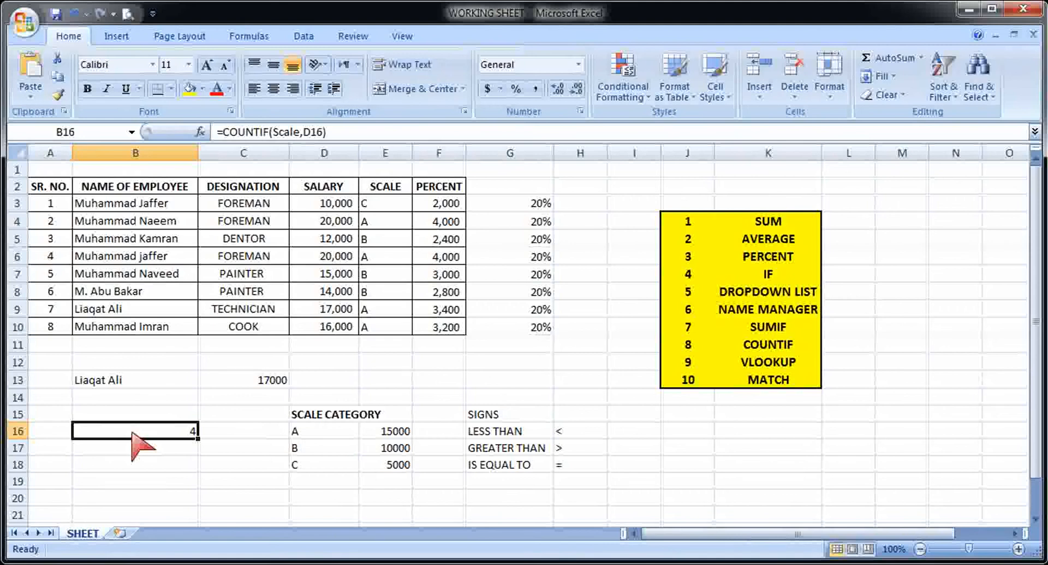
left_click(386, 225)
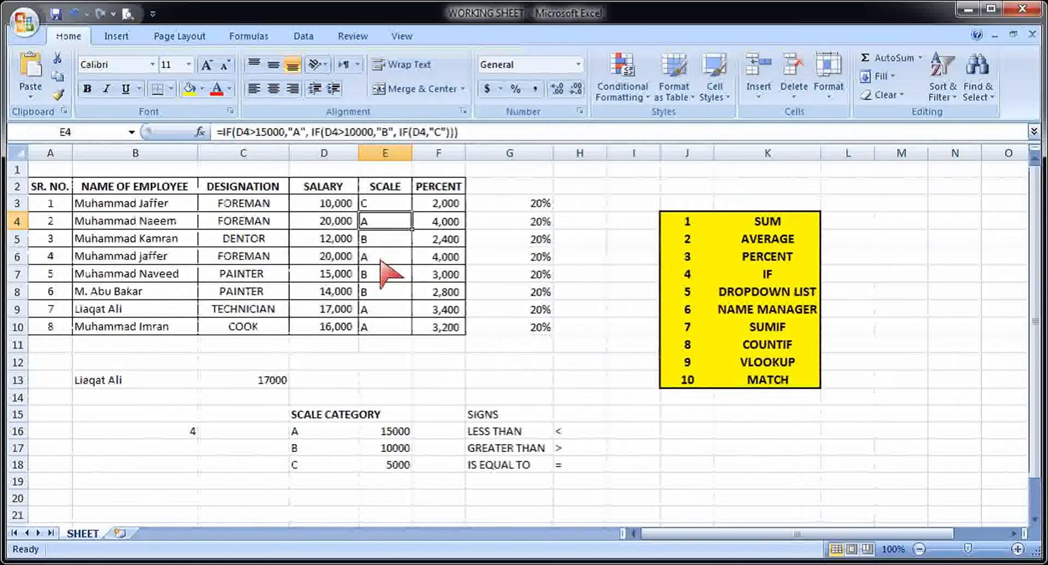
left_click(381, 258)
left_click(384, 309)
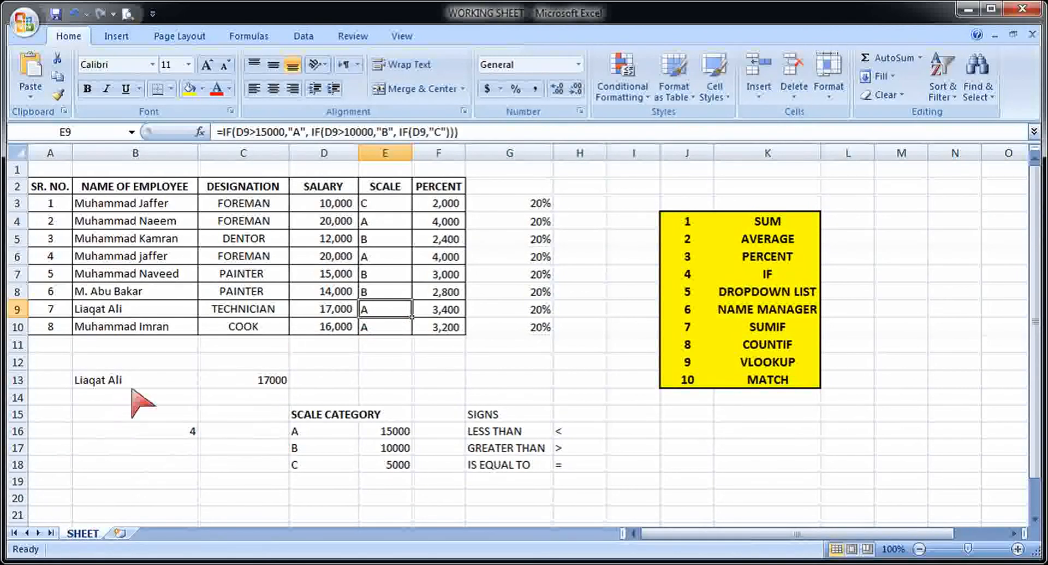
Step: Copy the COUNTIF formula from B16 to B17 and inspect the references of the copied formula
left_click(191, 433)
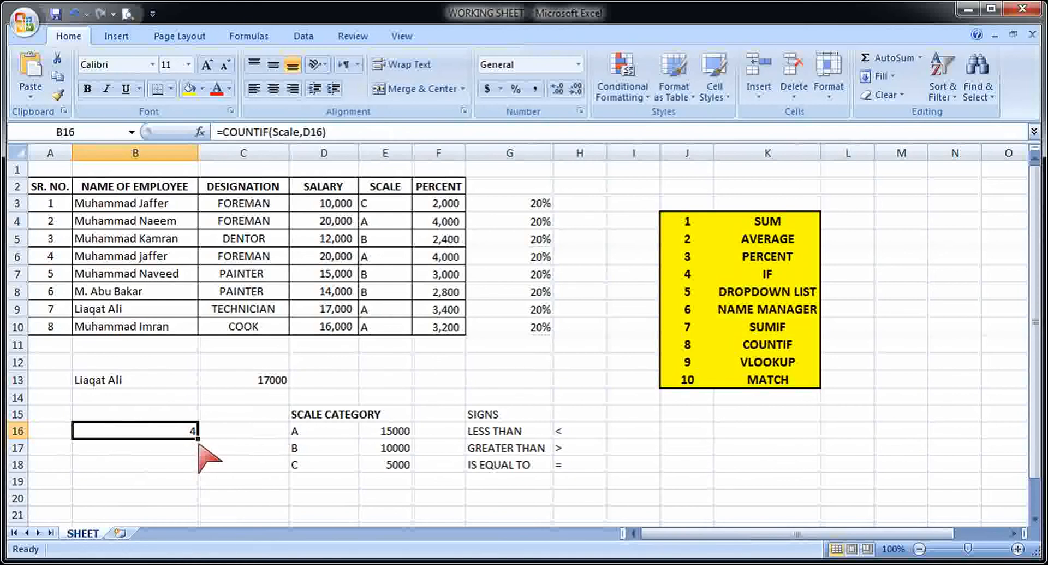
key("ctrl+c")
left_click(185, 455)
key("ctrl+v")
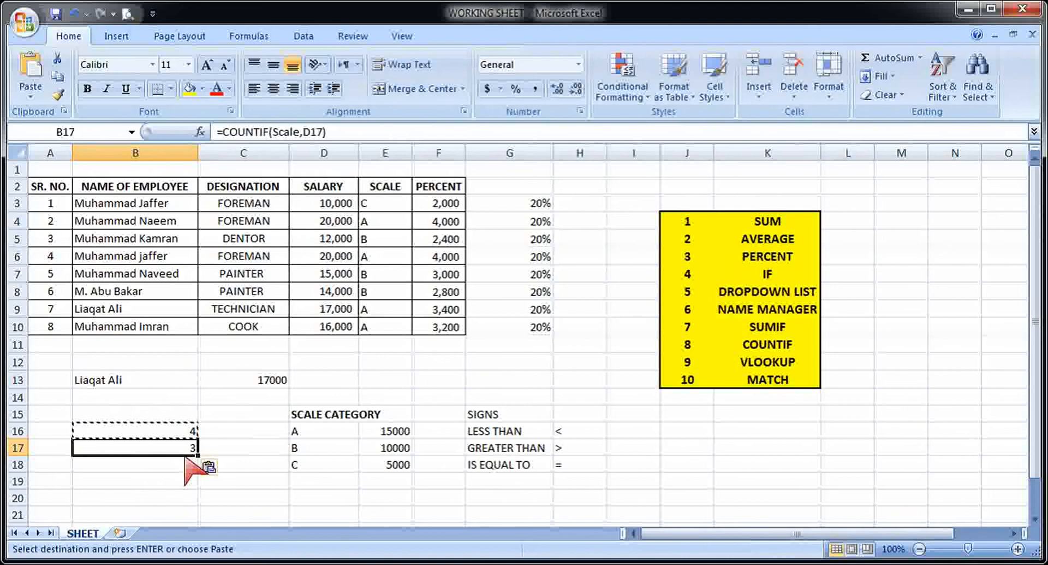
double_click(184, 452)
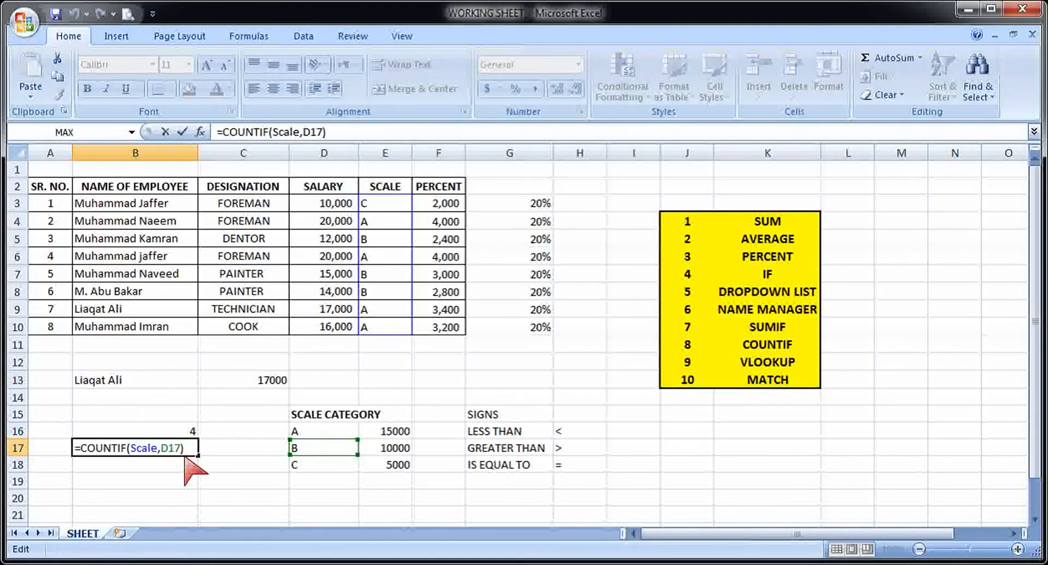
key("Return")
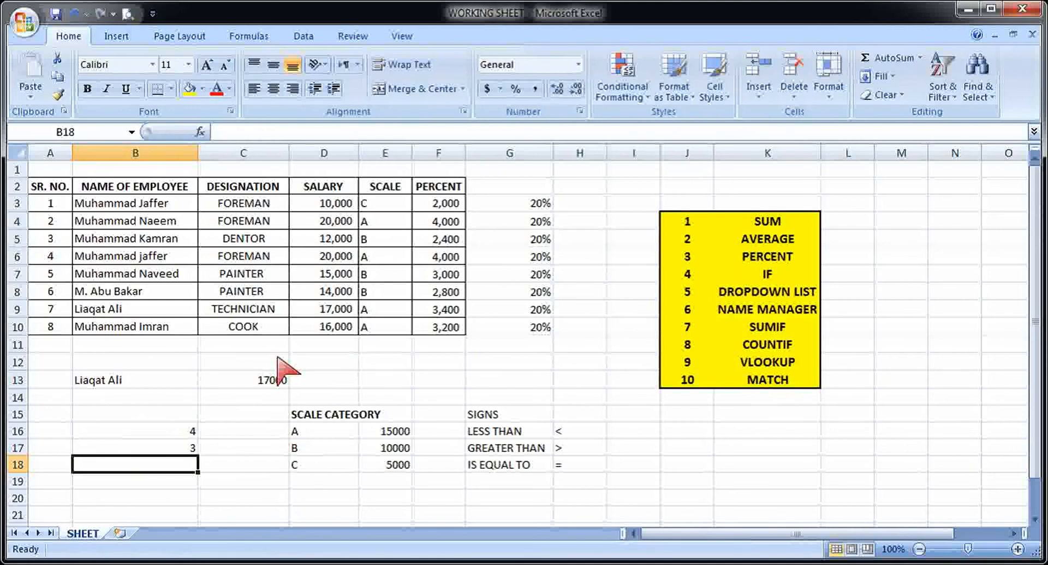
Step: Copy the COUNTIF formula from B17 to B18 to count the C grades
key("Up")
key("ctrl+c")
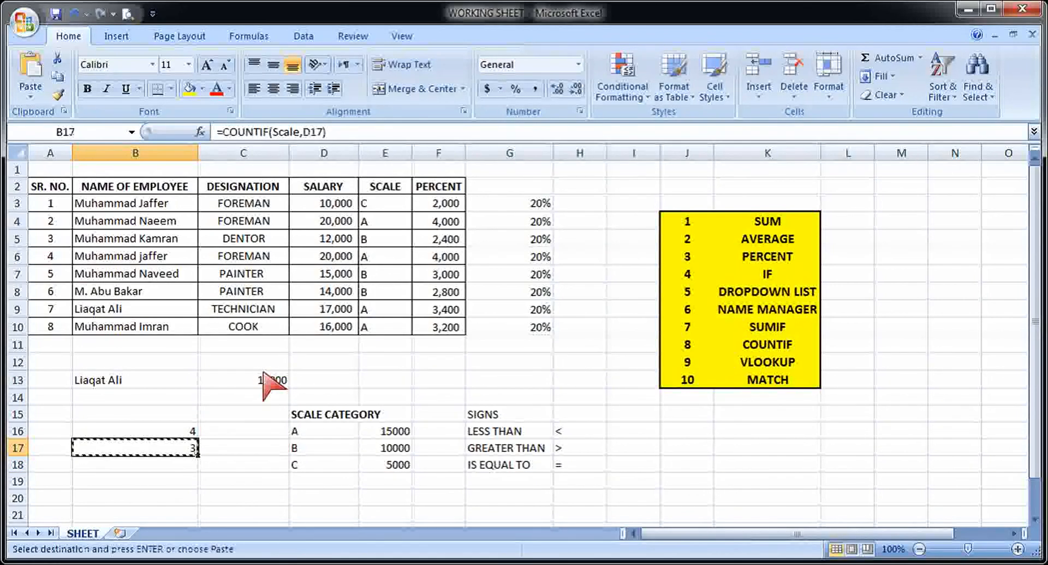
key("Down")
key("ctrl+v")
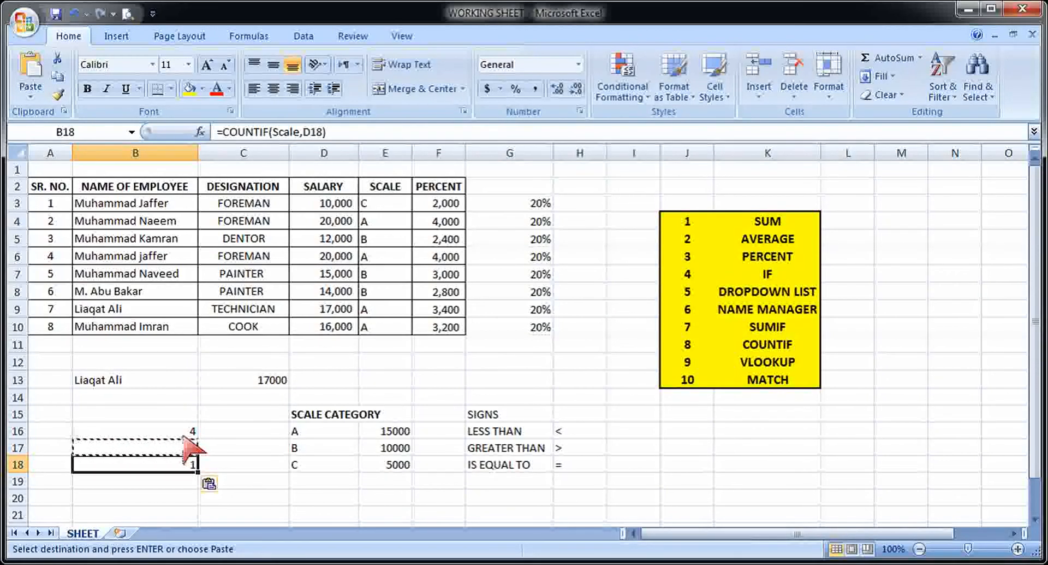
key("Escape")
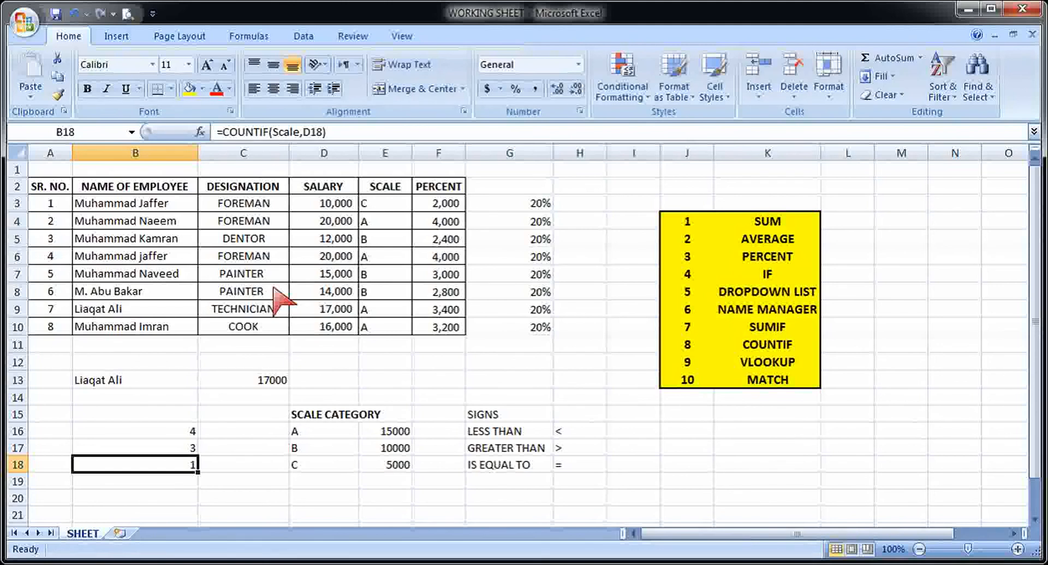
left_click(278, 255)
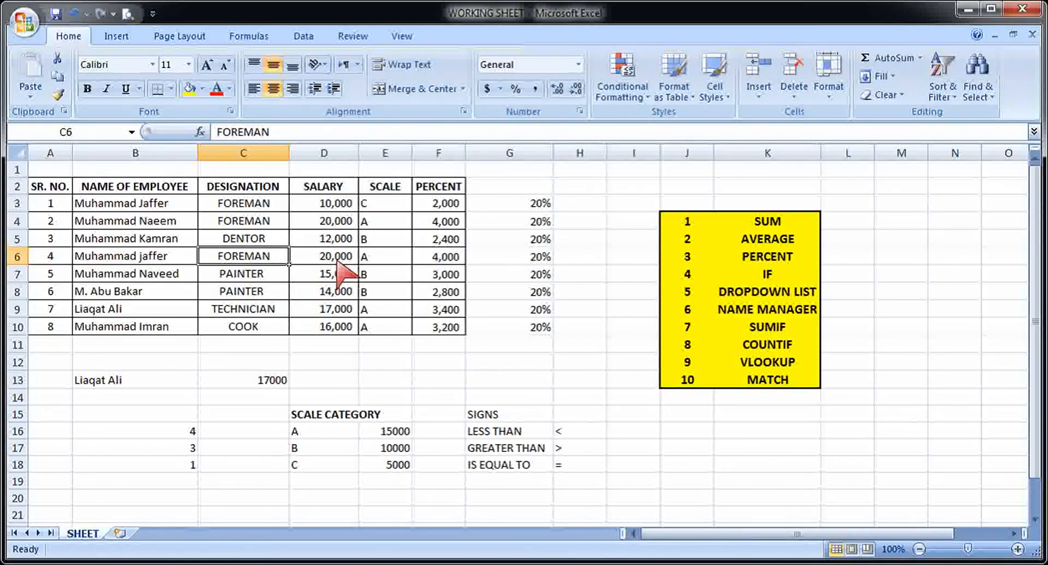
Step: Enter a VLOOKUP formula in D13 with B13 as lookup value, B3:F10 as table array, column index 2 and range lookup 1
left_click(337, 261)
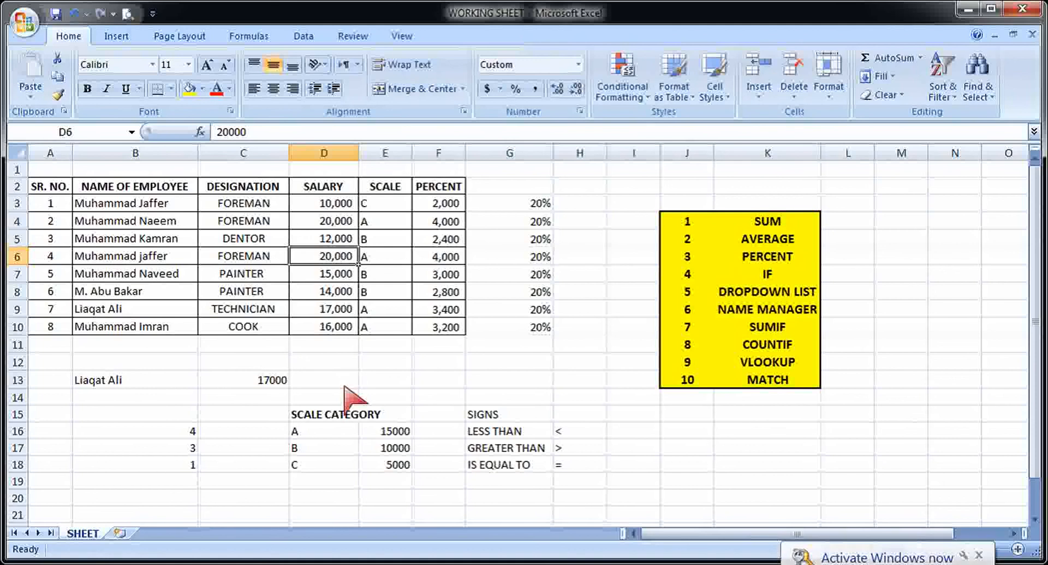
left_click(345, 381)
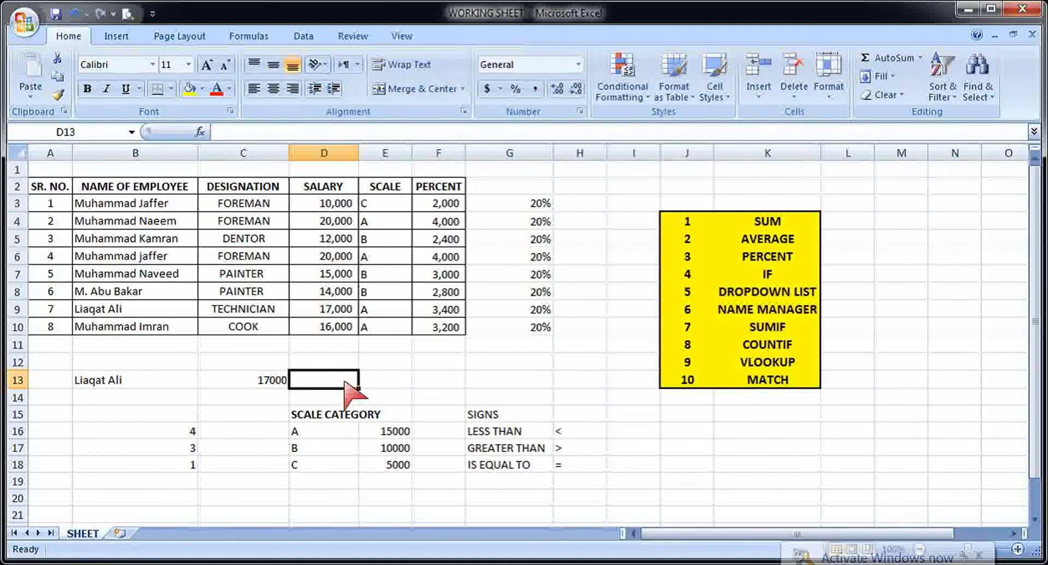
type("=vlo")
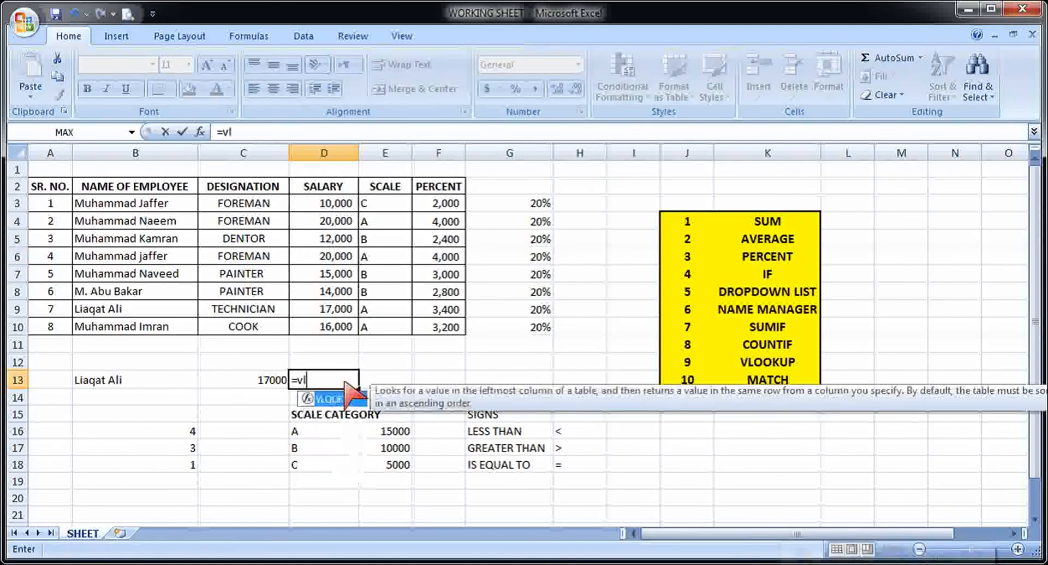
double_click(349, 398)
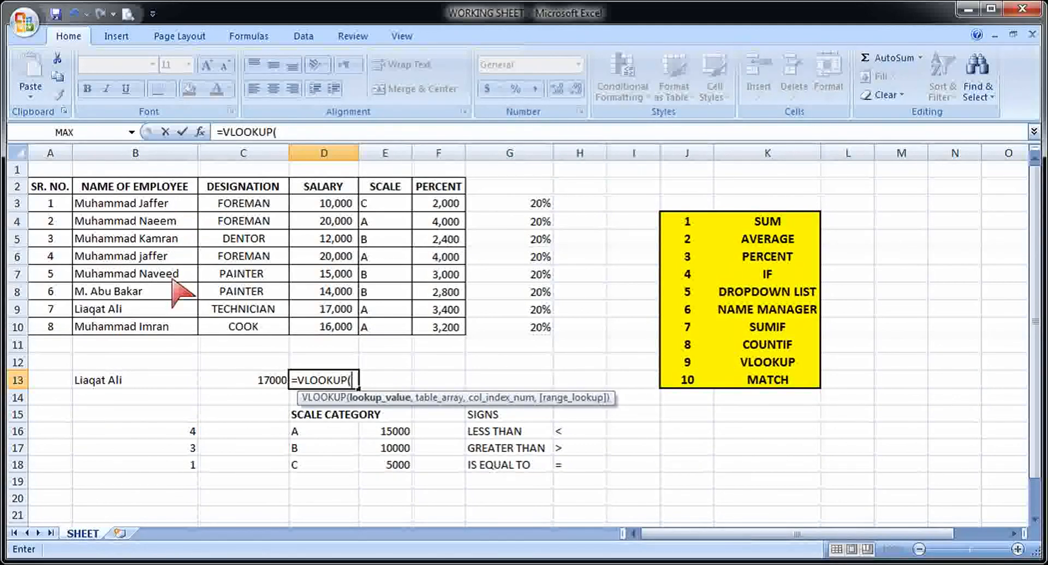
left_click(156, 383)
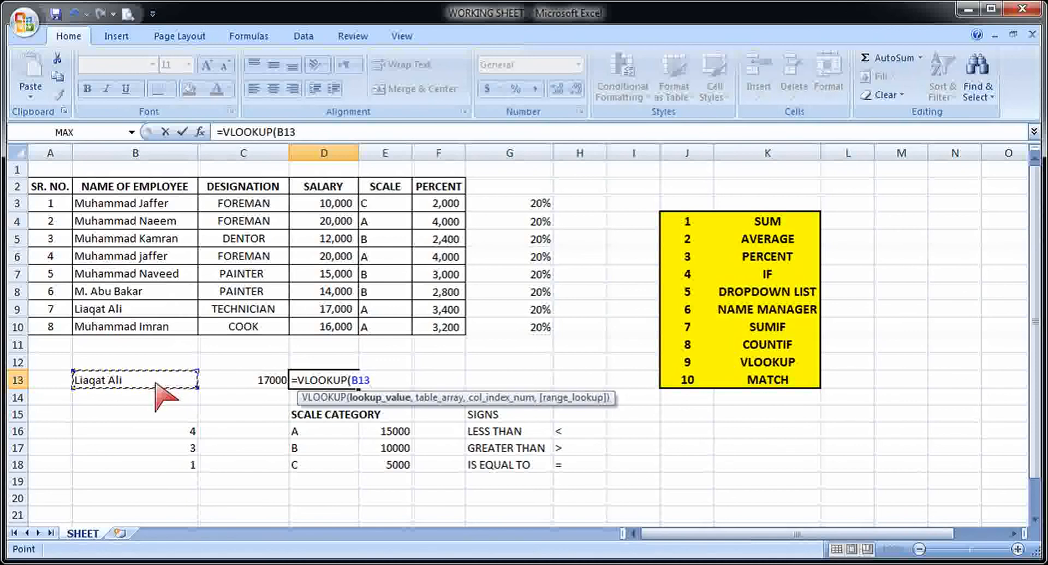
type(",")
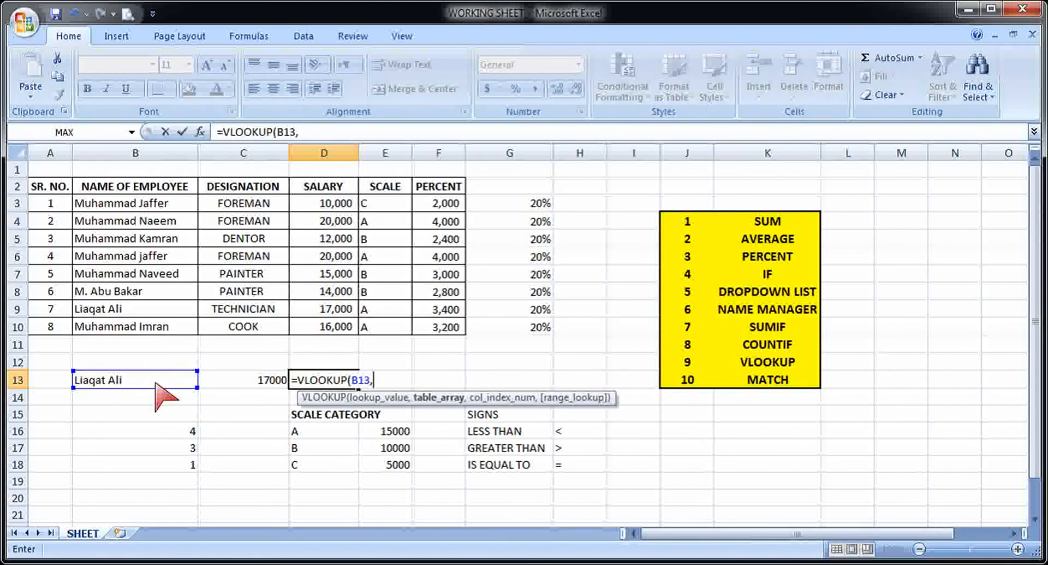
left_click(104, 207)
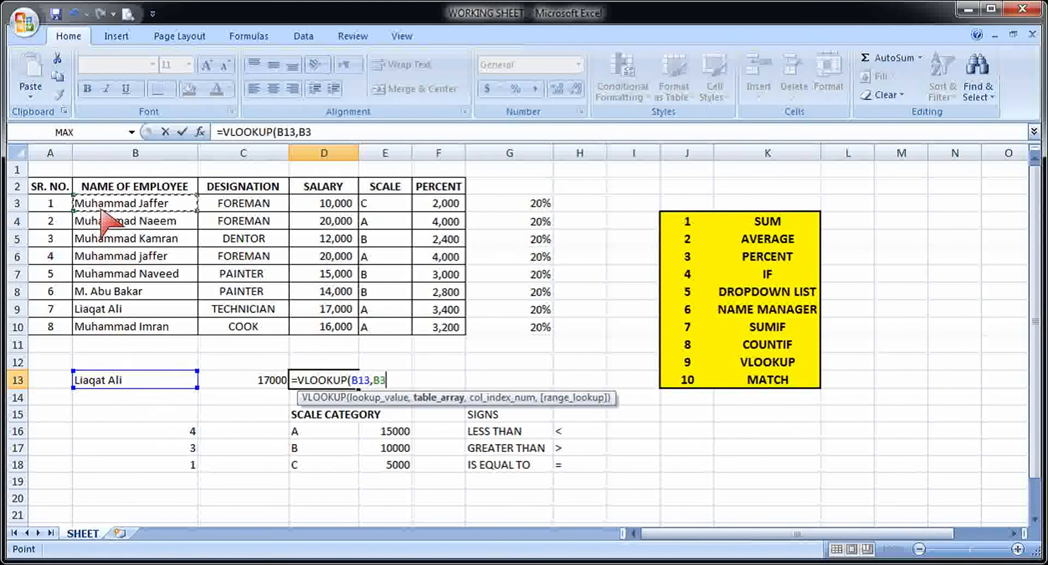
left_click_drag(102, 209, 434, 334)
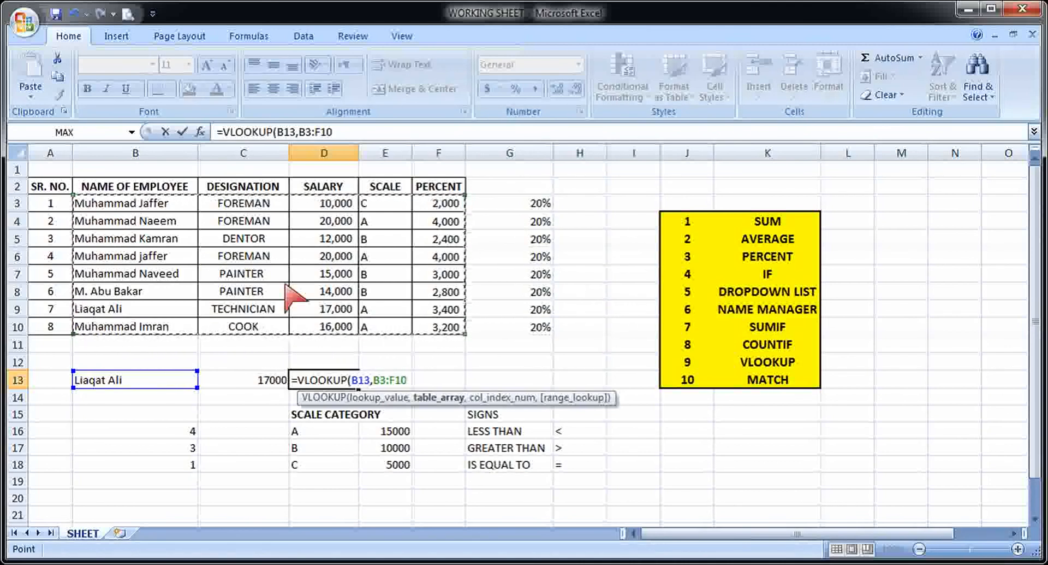
type(",2")
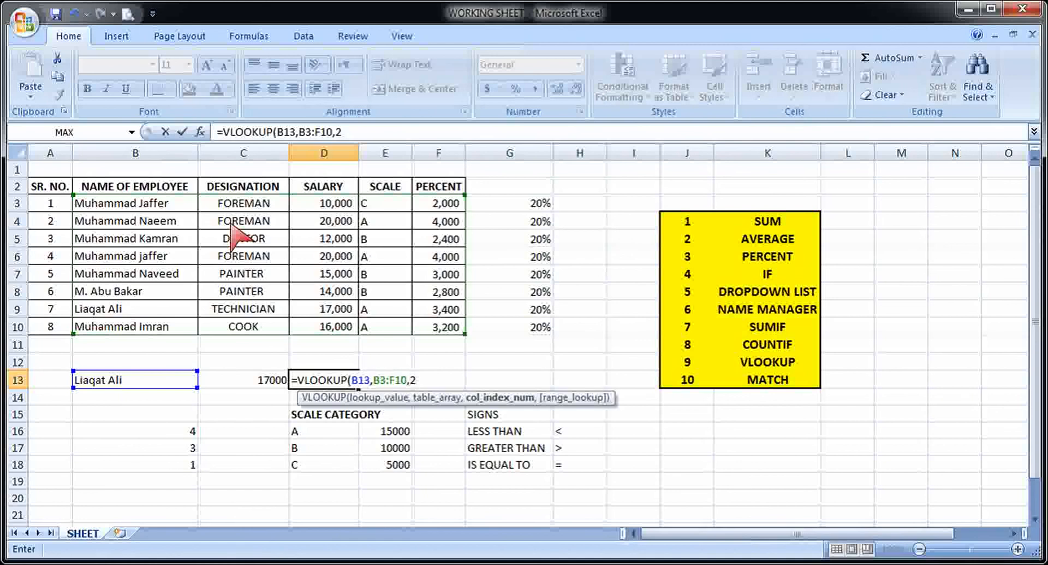
type(",")
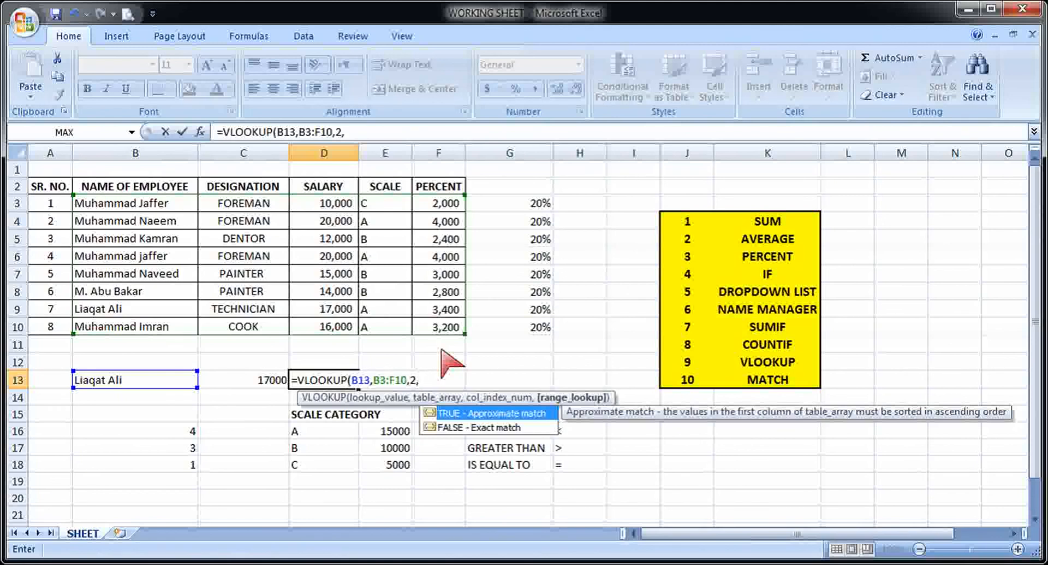
type("1)")
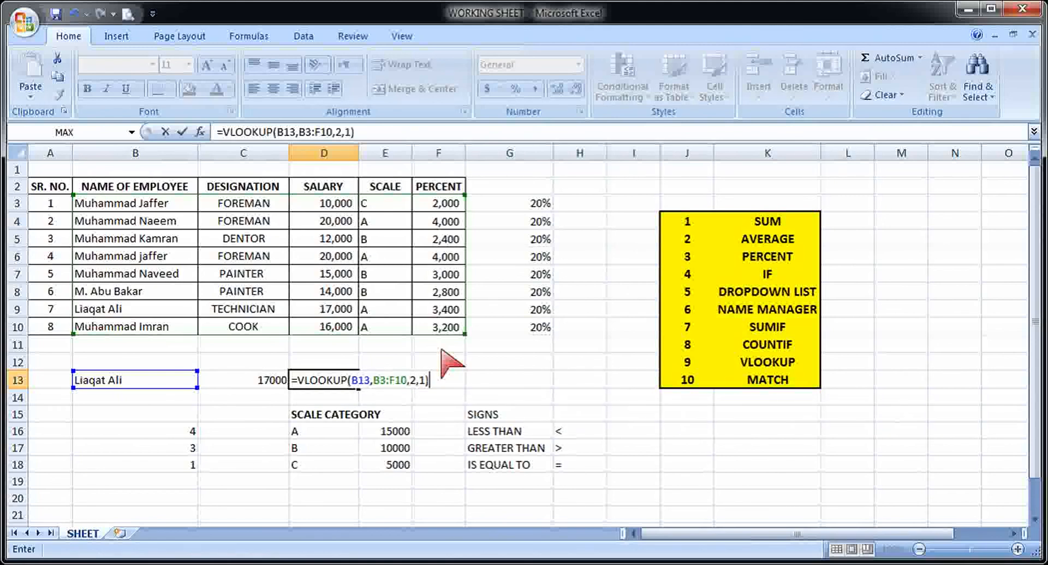
key("Return")
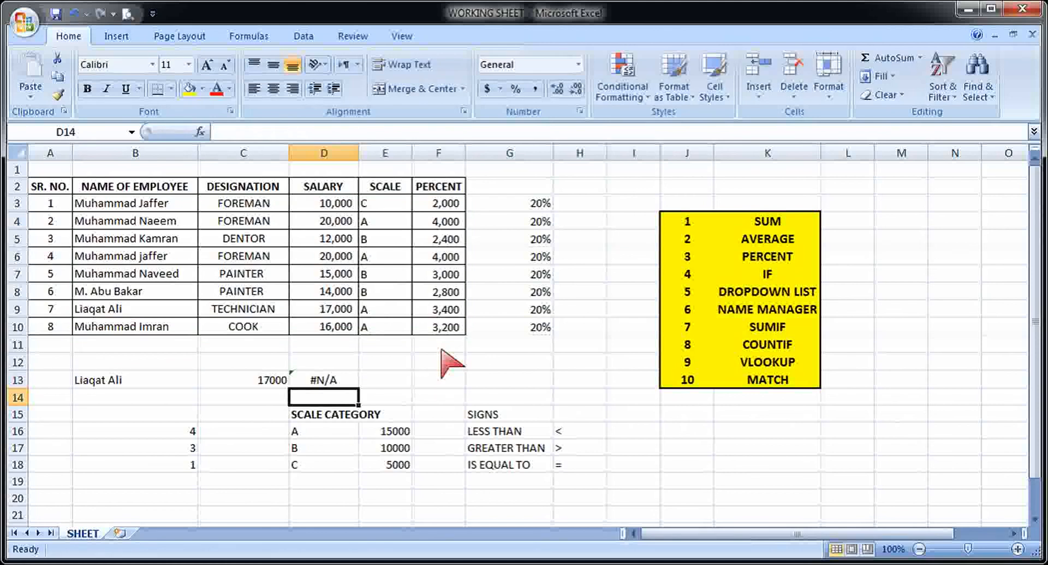
Step: Edit the VLOOKUP formula in D13 to use FALSE (exact match) as its range lookup
key("Up")
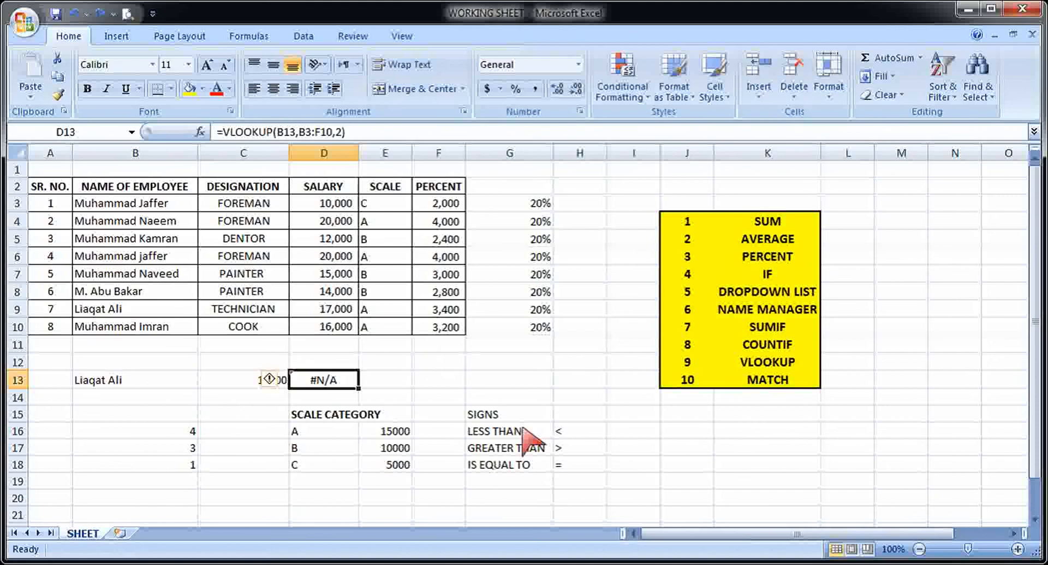
key("F2")
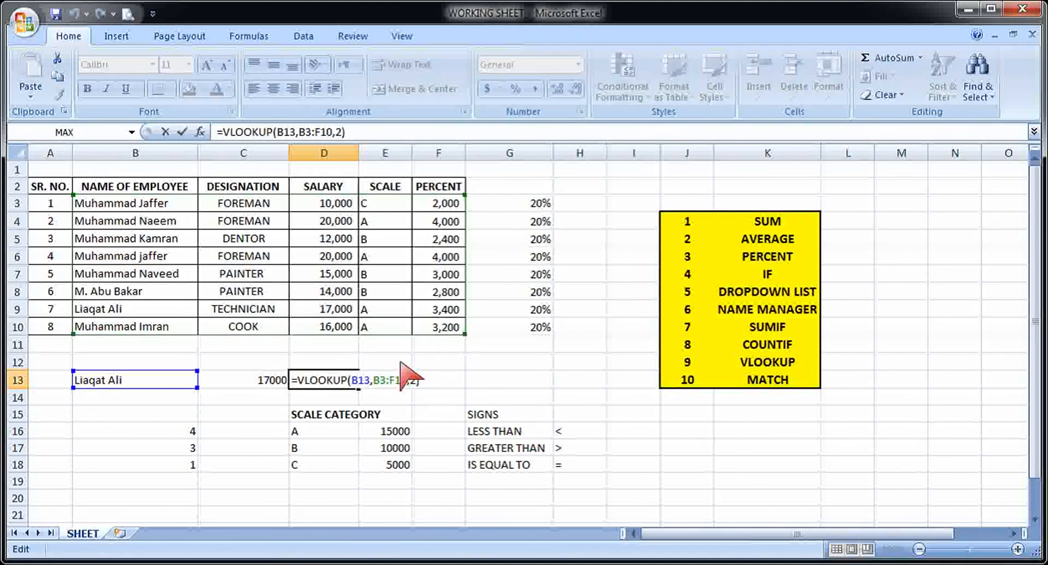
key("Left")
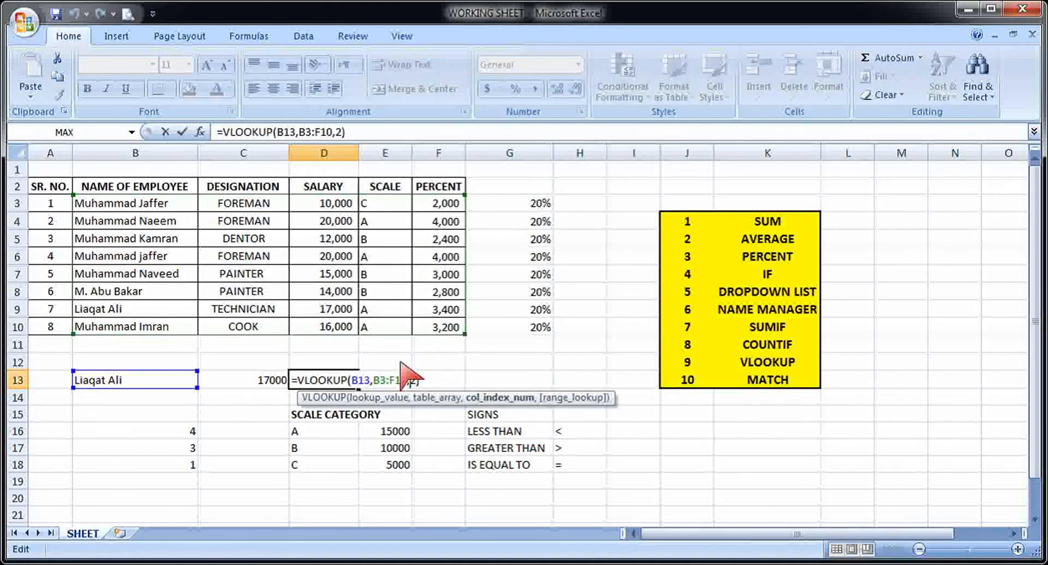
key("BackSpace")
type("4")
type(",")
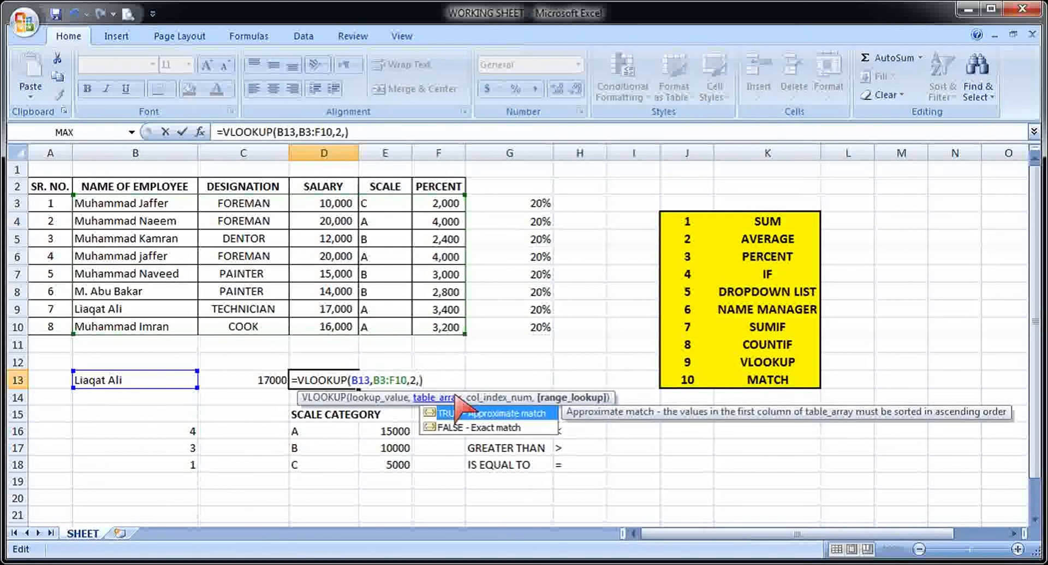
double_click(488, 428)
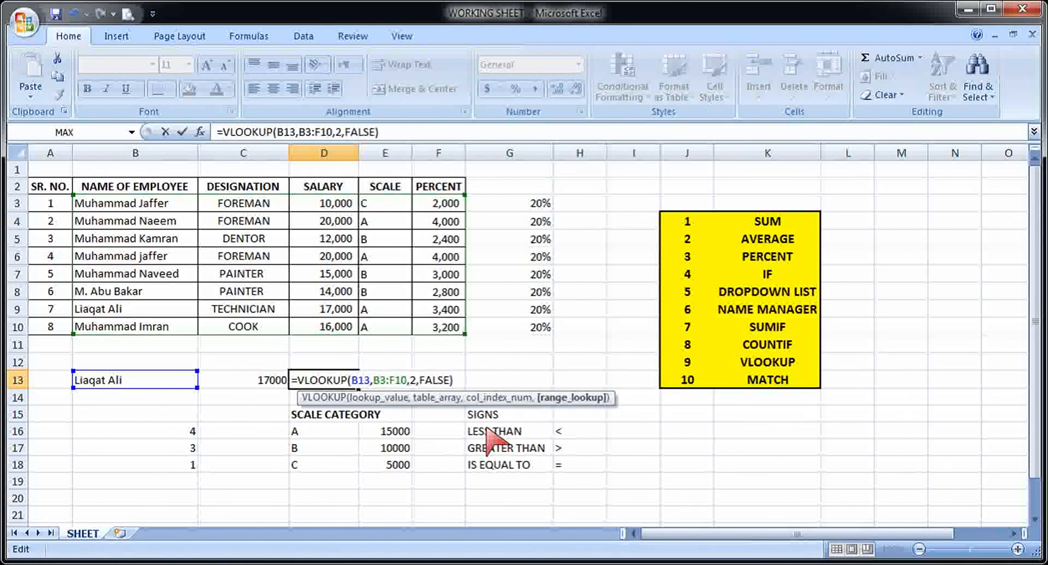
key("Return")
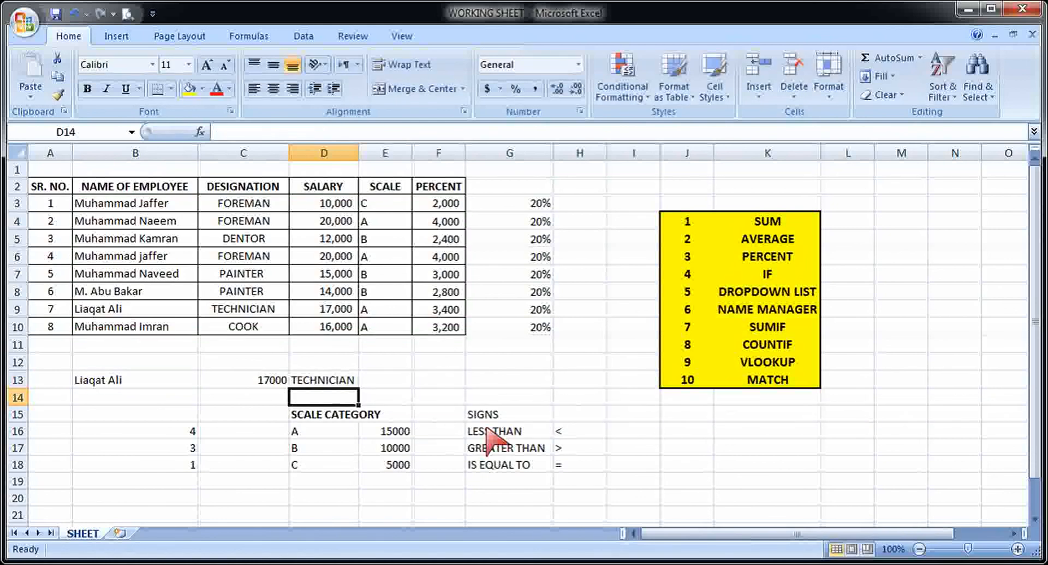
key("Up")
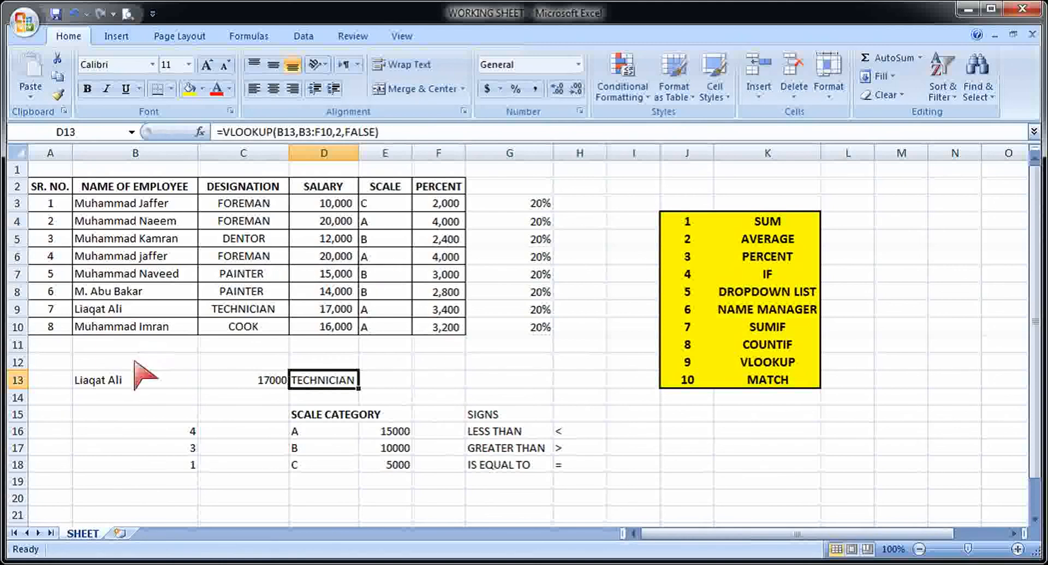
Step: Choose the second employee from the dropdown list in B13 and compare the looked-up designation with row 4 of the table
left_click(147, 378)
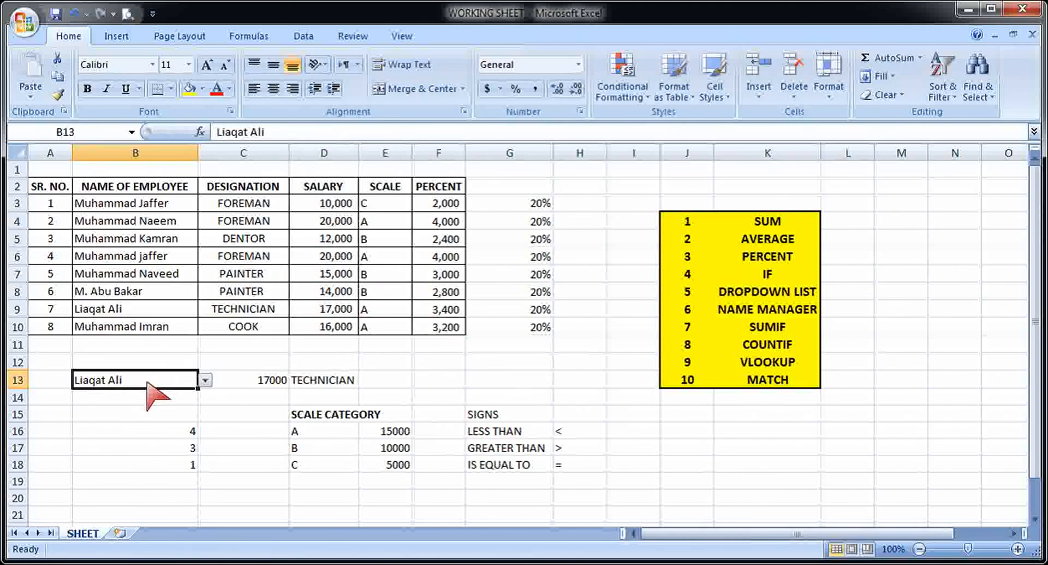
left_click(205, 380)
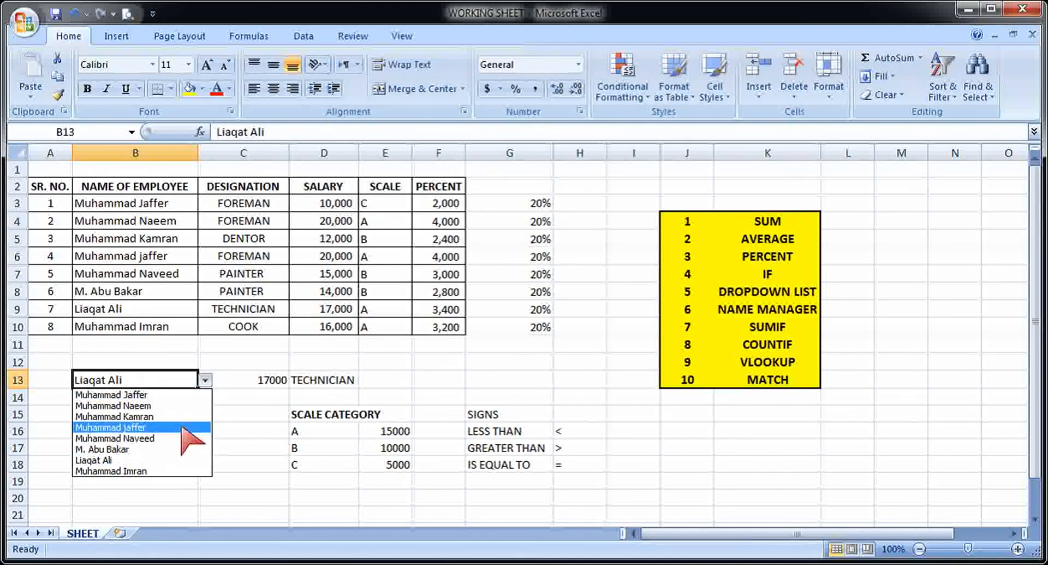
left_click(185, 406)
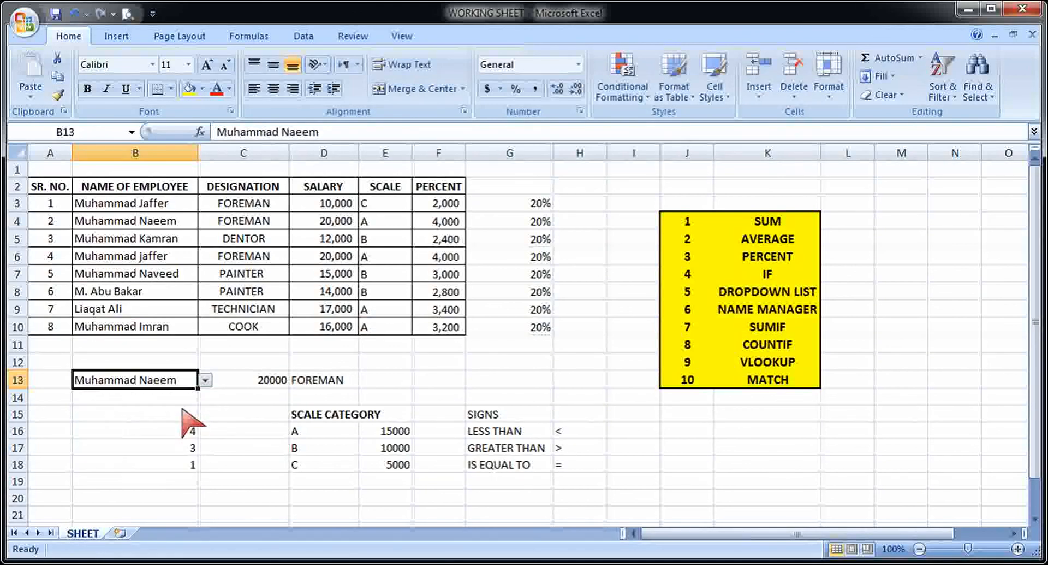
left_click_drag(137, 221, 215, 224)
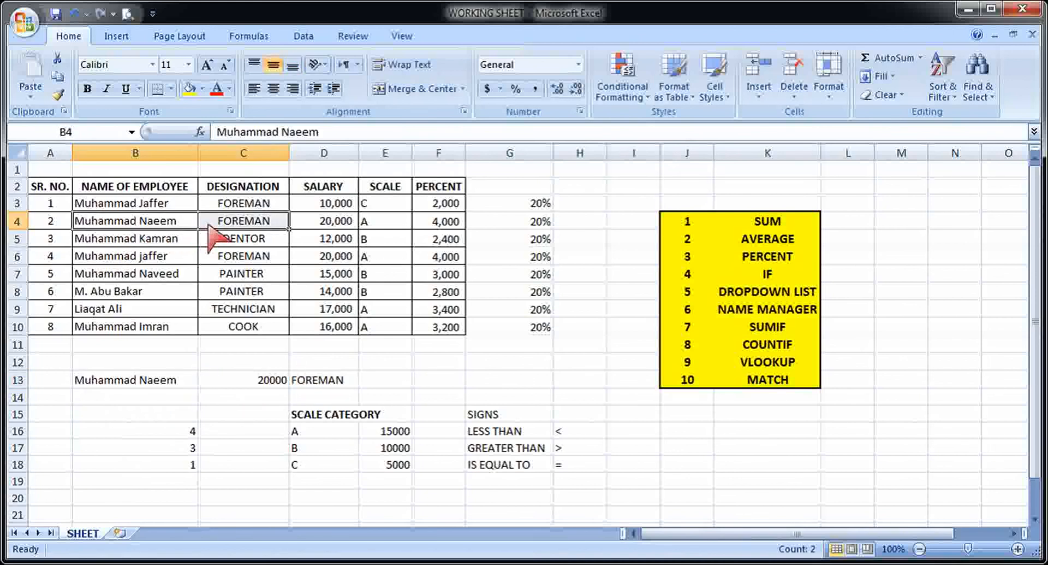
left_click(326, 264)
Step: Change the column index of the VLOOKUP formula in D13 to 3 to look up the salary
left_click(326, 381)
double_click(326, 380)
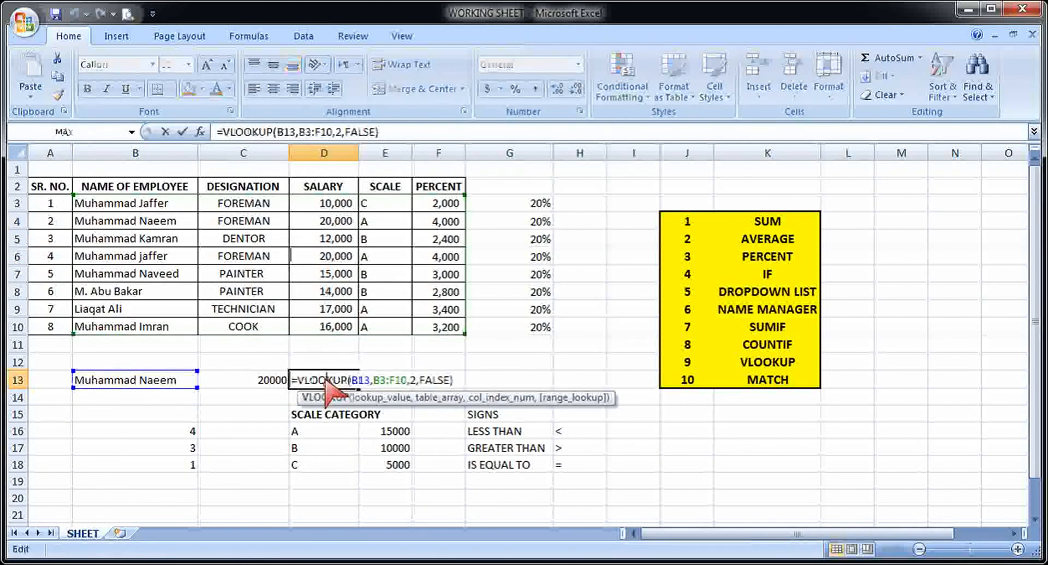
left_click(416, 381)
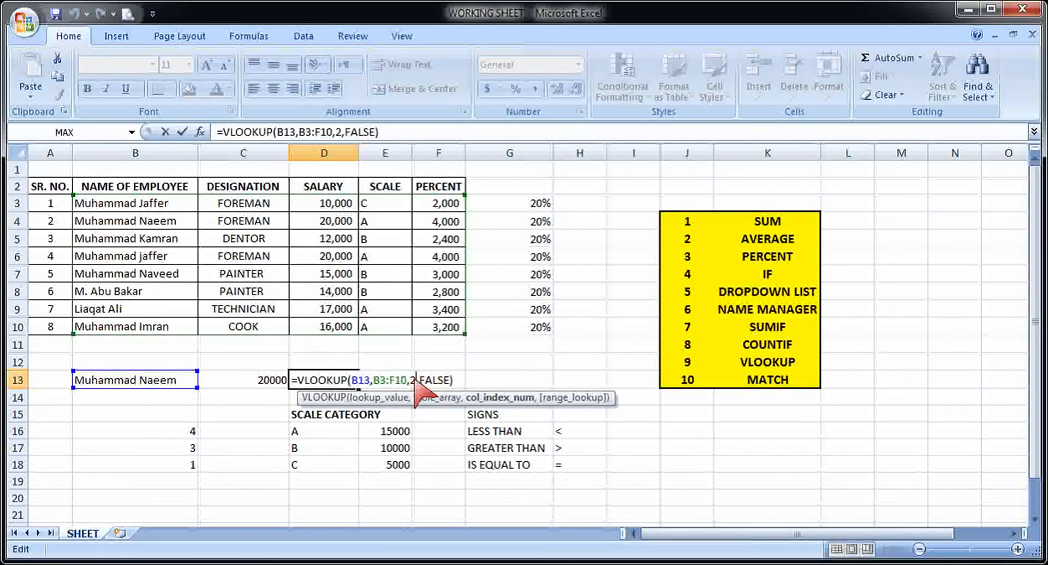
key("BackSpace")
type("3")
key("Return")
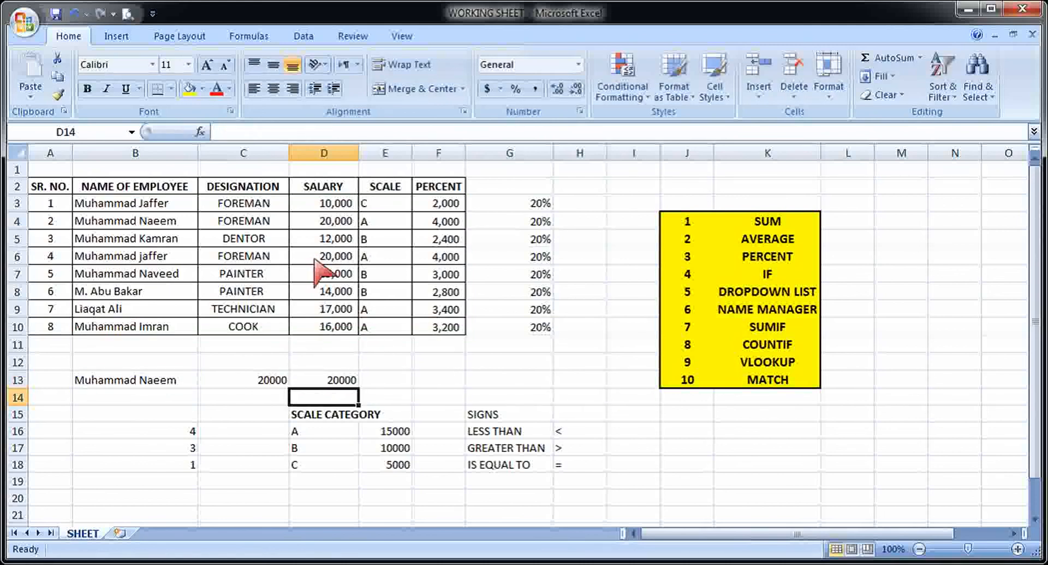
Step: Choose the seventh employee from the dropdown list in B13 to test the salary lookup
left_click(174, 383)
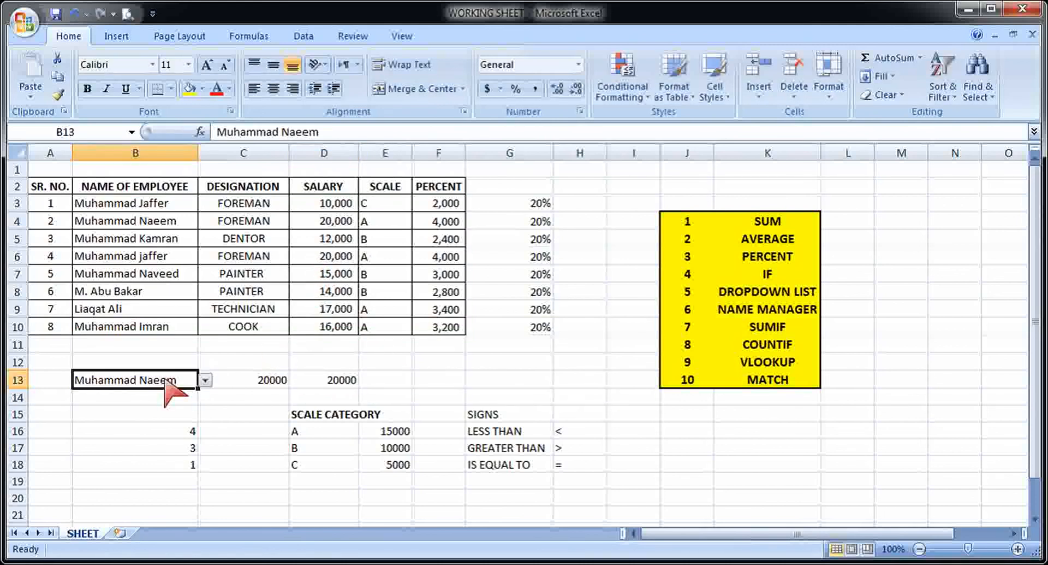
left_click(205, 380)
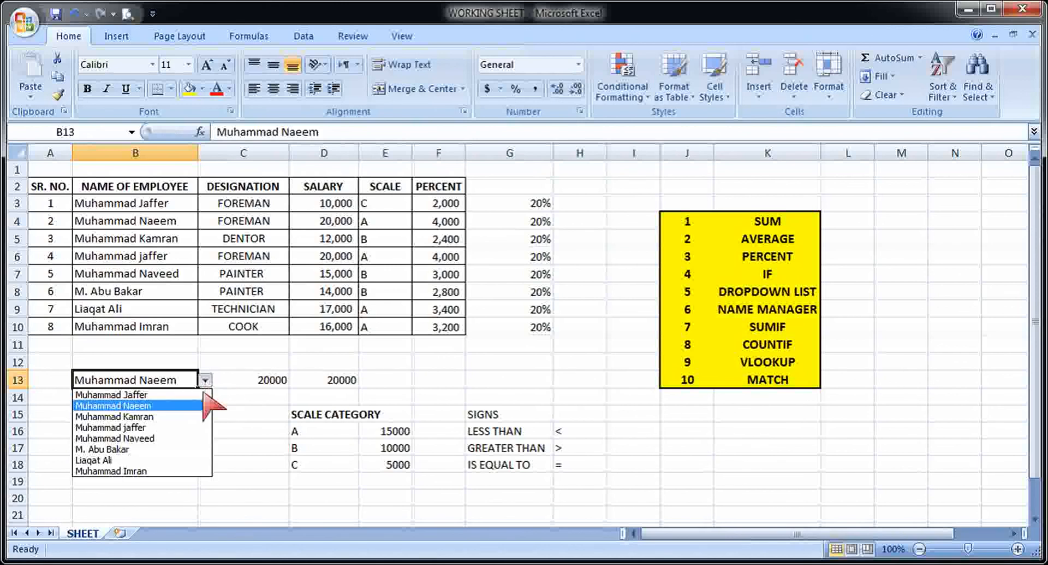
left_click(158, 462)
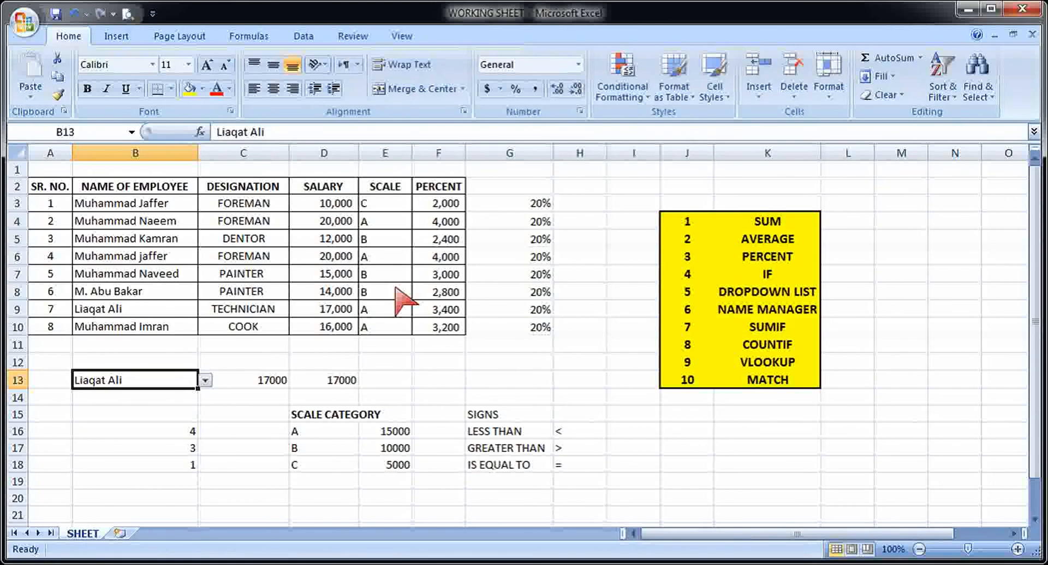
Step: Review the MATCH entry in row 13 of the function list and the employee entries in B9, B5, B6 and C6
left_click(720, 380)
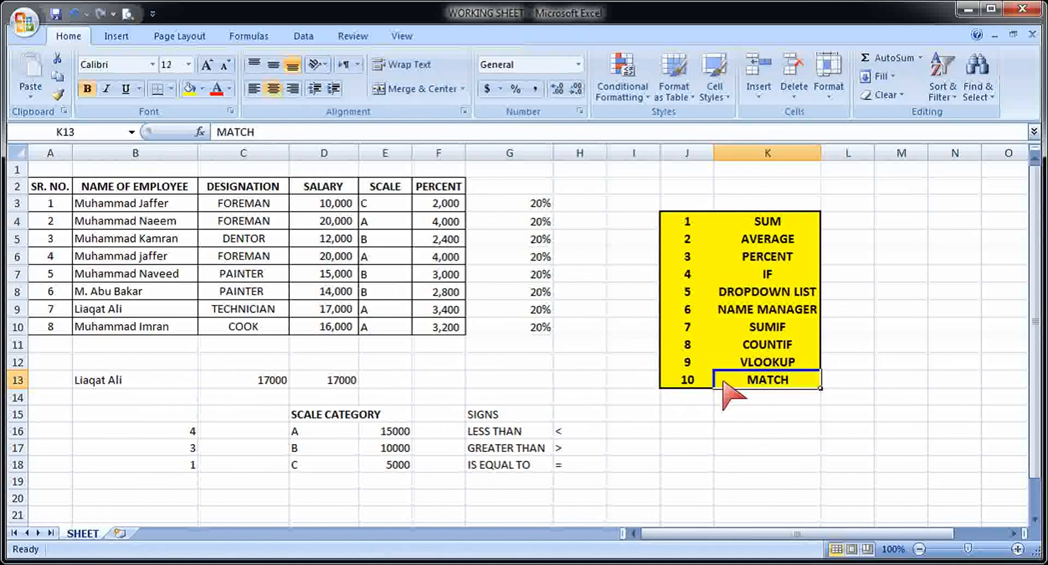
left_click(689, 385)
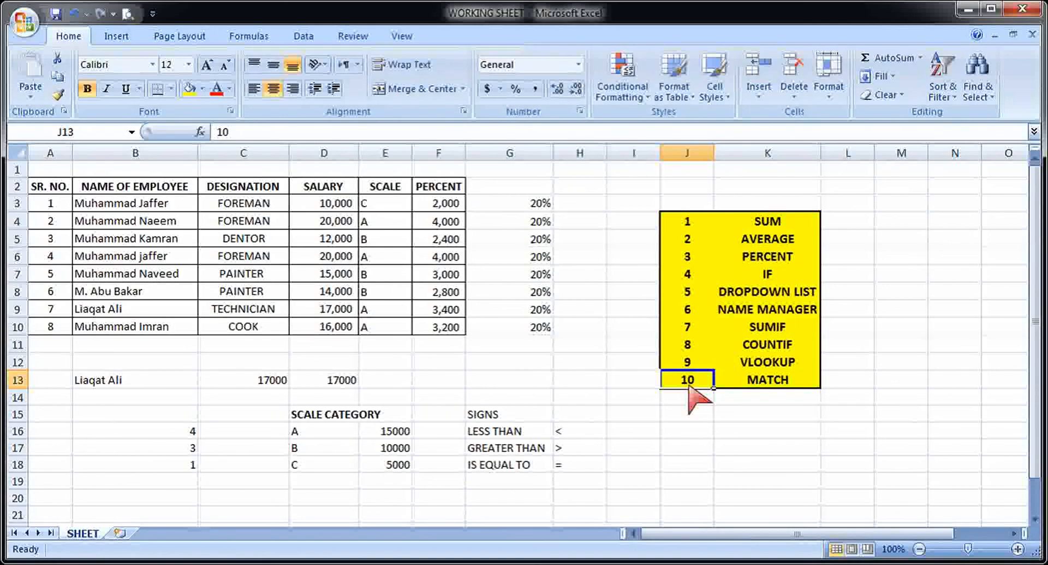
left_click(174, 311)
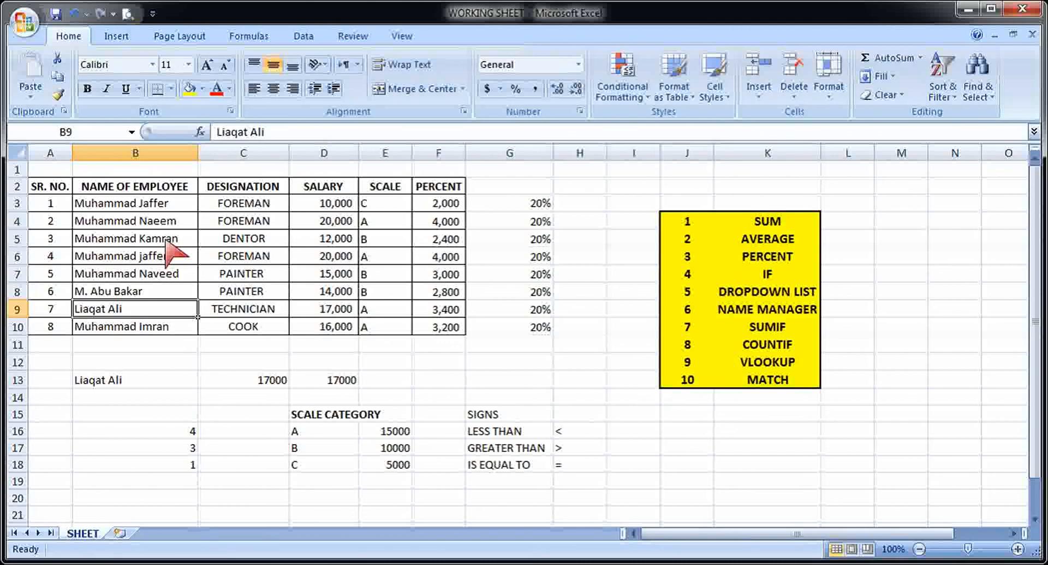
left_click(167, 240)
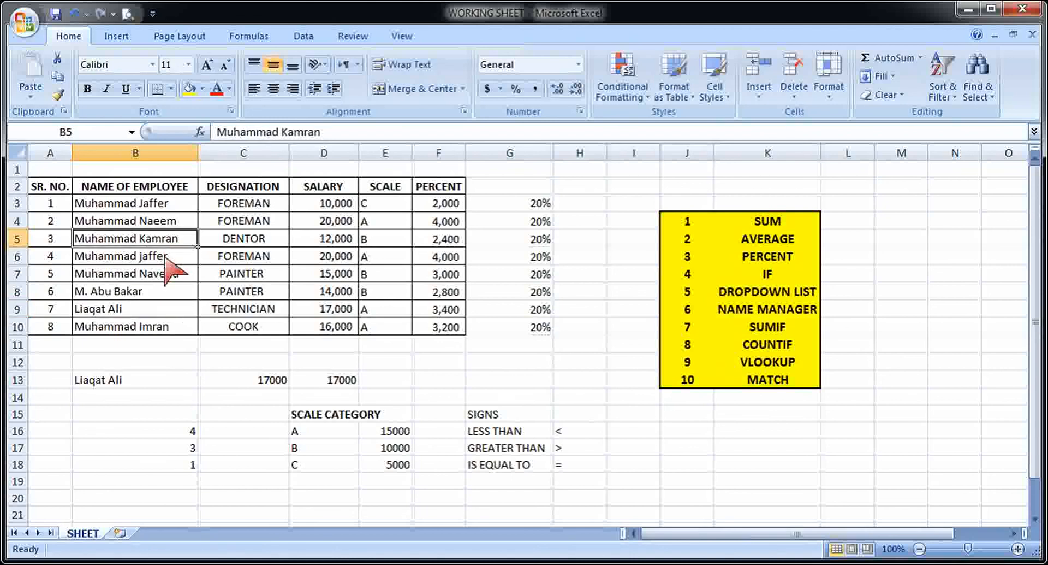
left_click(165, 256)
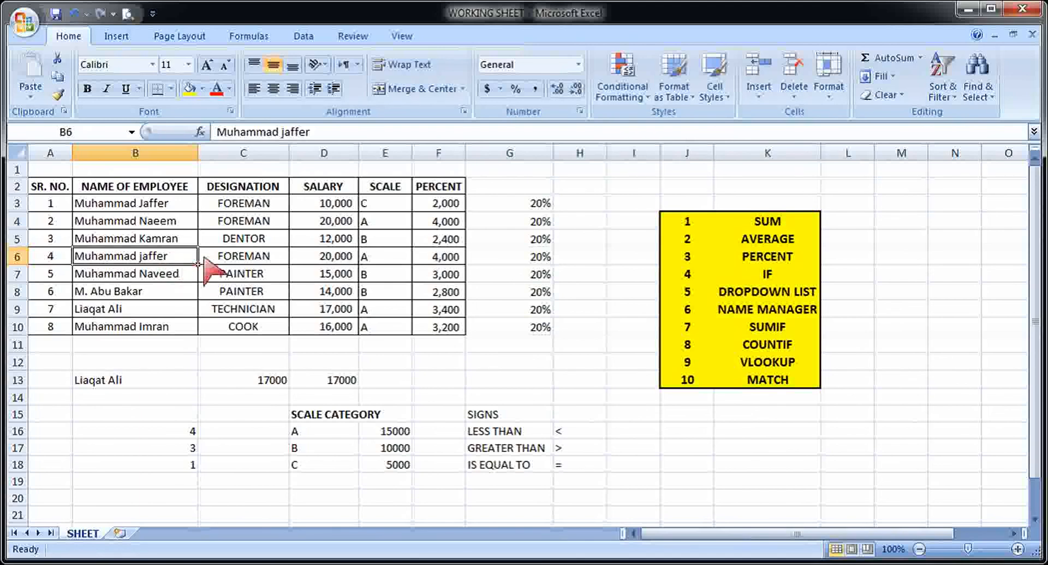
left_click(234, 257)
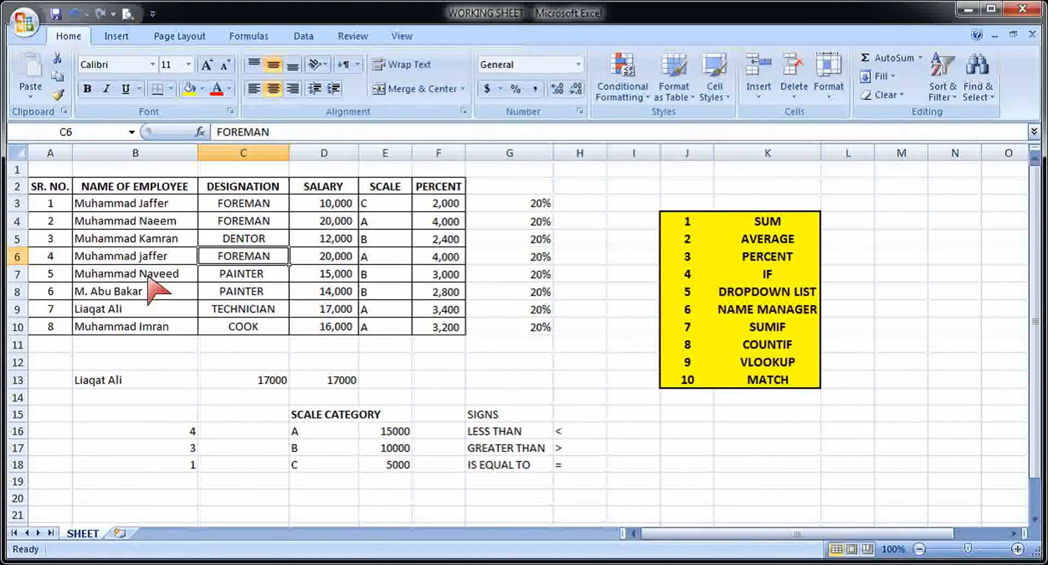
Step: Enter the formula =MATCH(B13,Name,0) in C14 to find the selected employee's position with an exact match
left_click(228, 400)
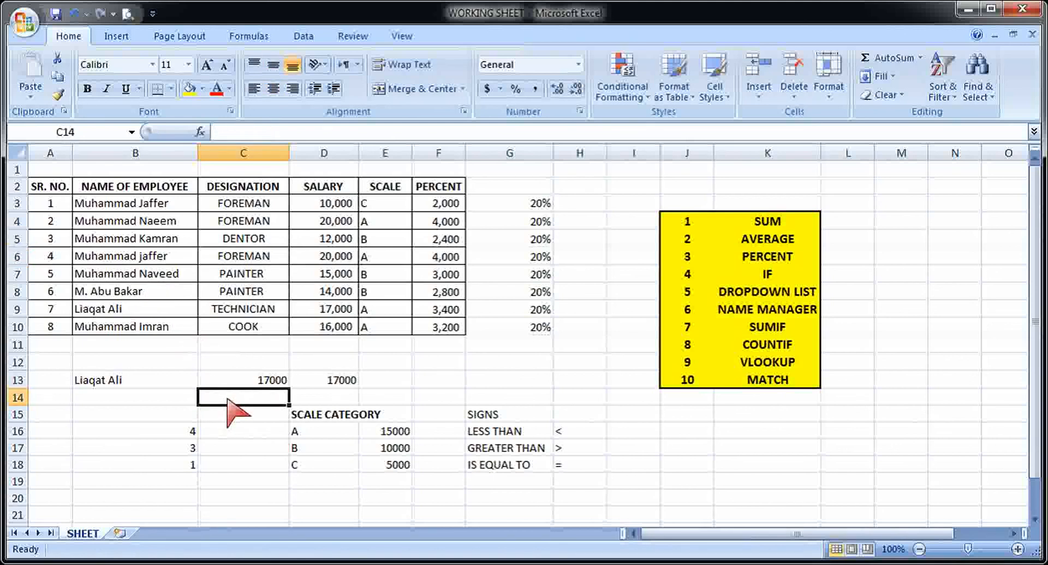
type("=")
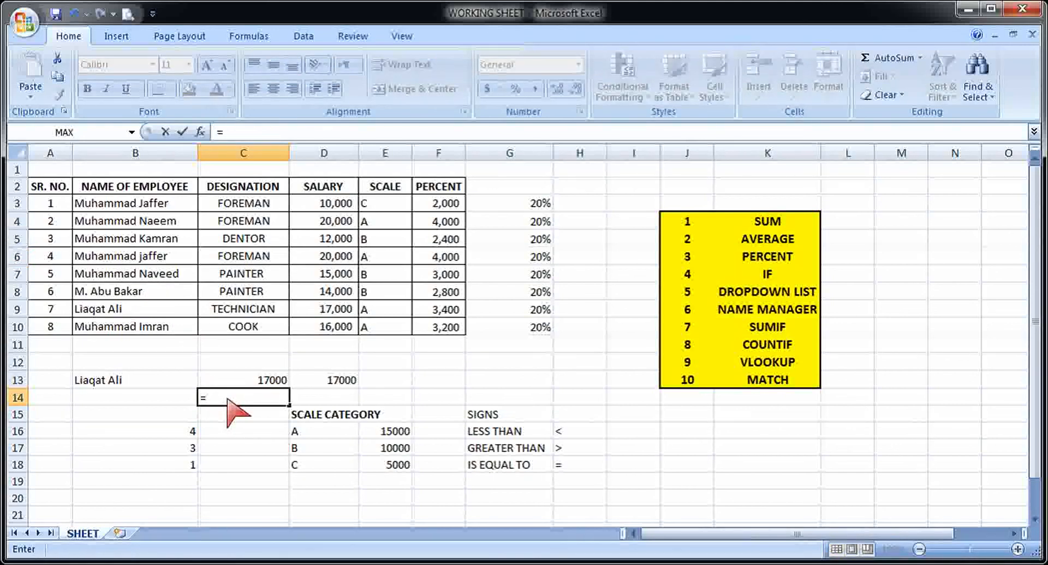
type("match")
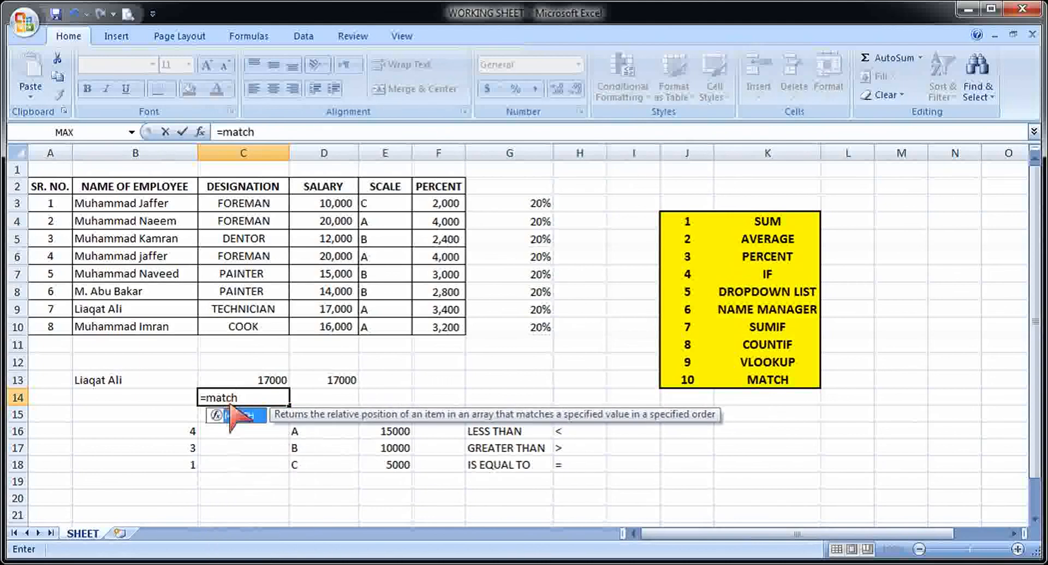
double_click(233, 417)
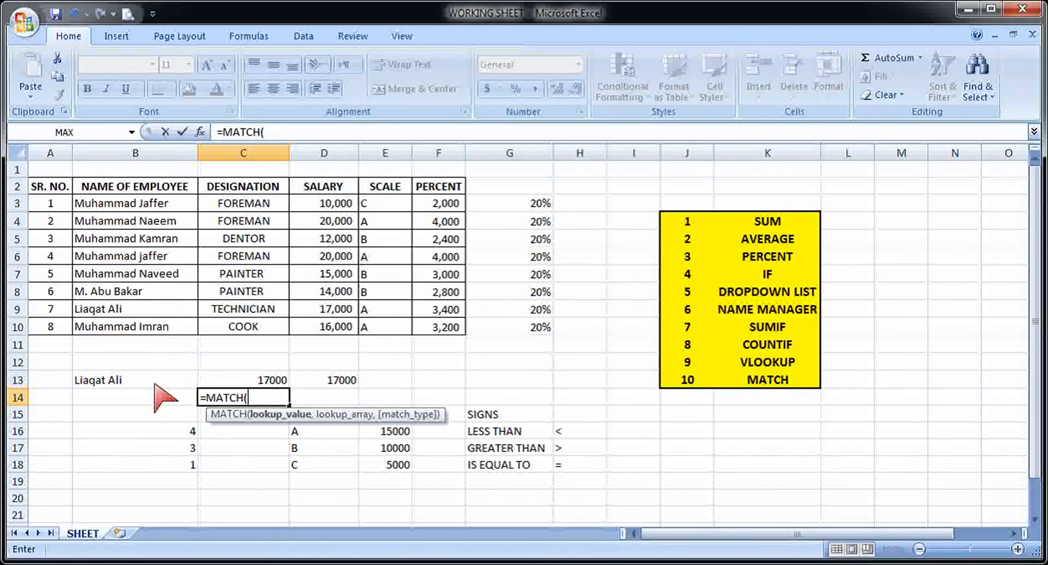
left_click(155, 384)
type(",")
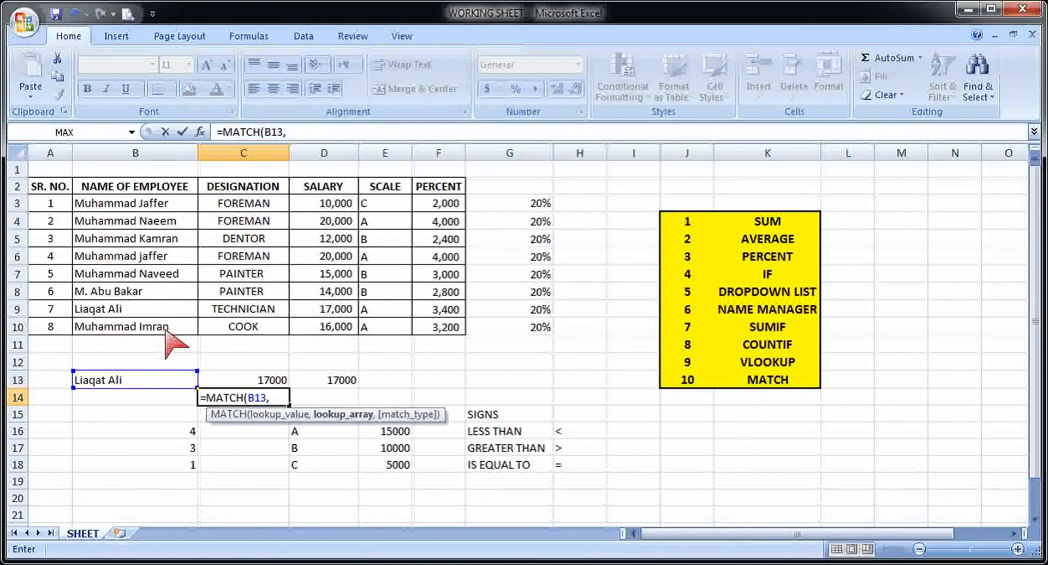
type("nam")
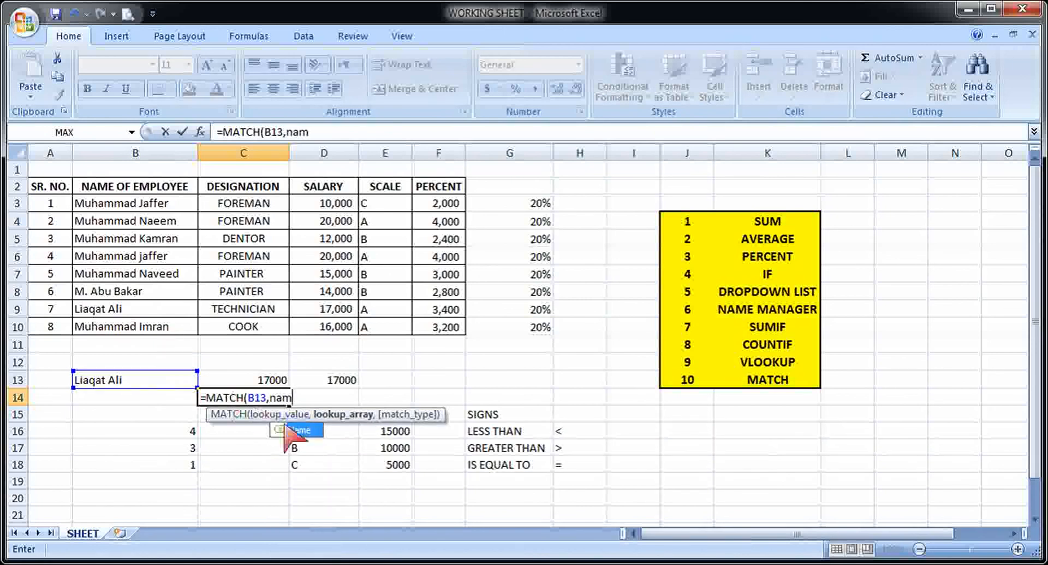
double_click(289, 430)
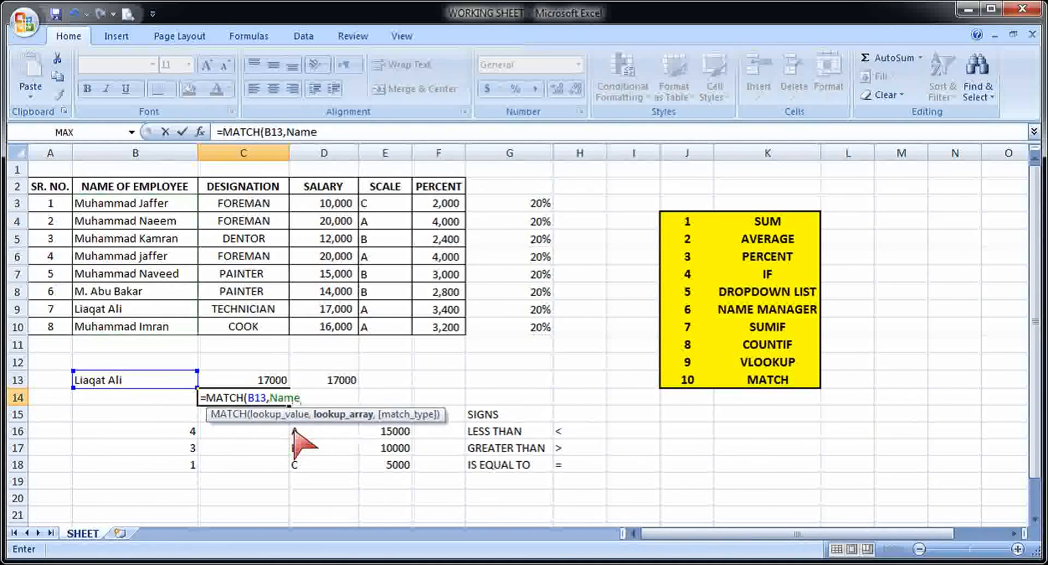
type(",")
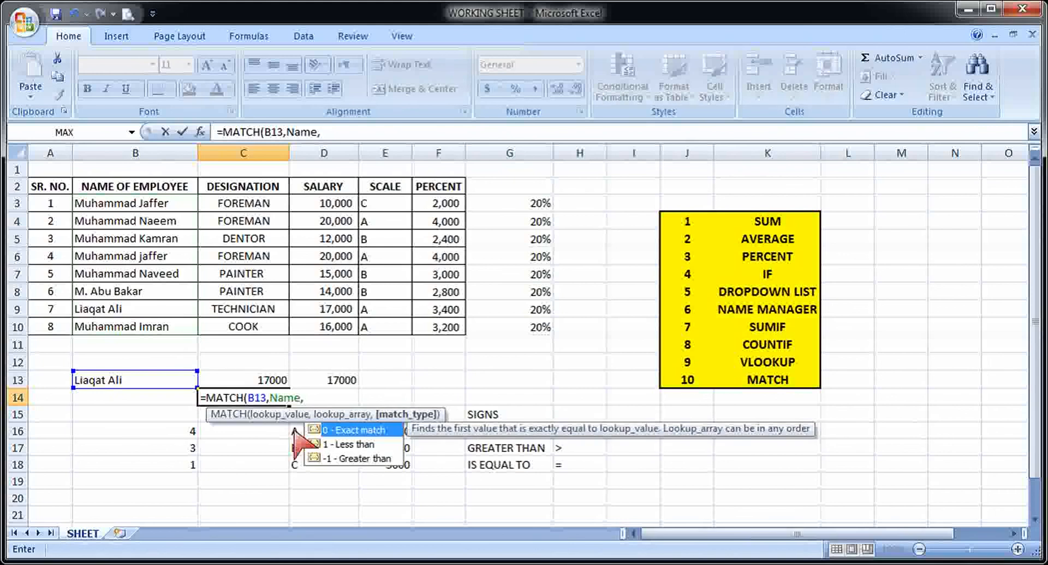
double_click(381, 429)
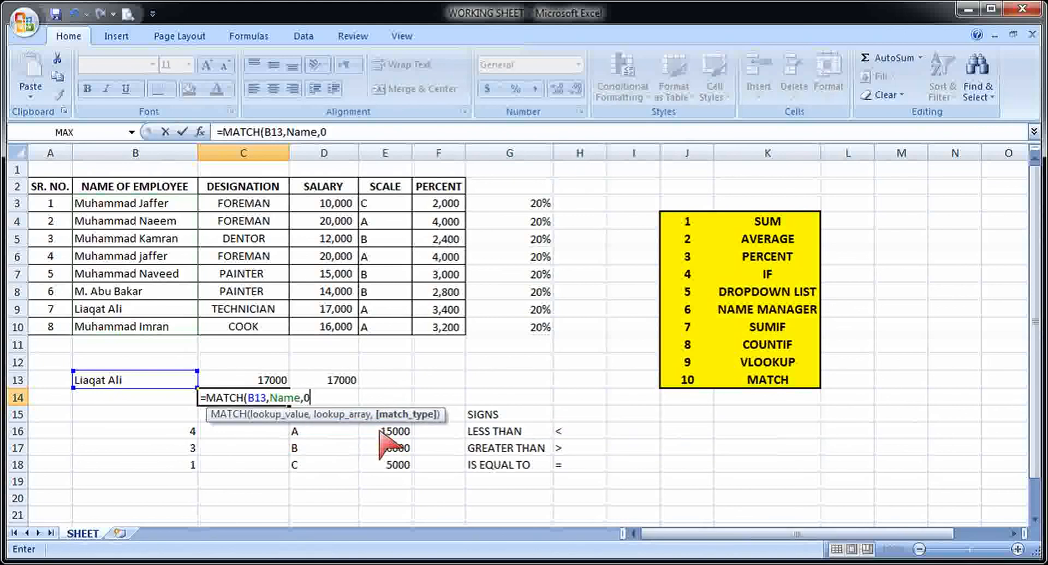
type(")")
key("Return")
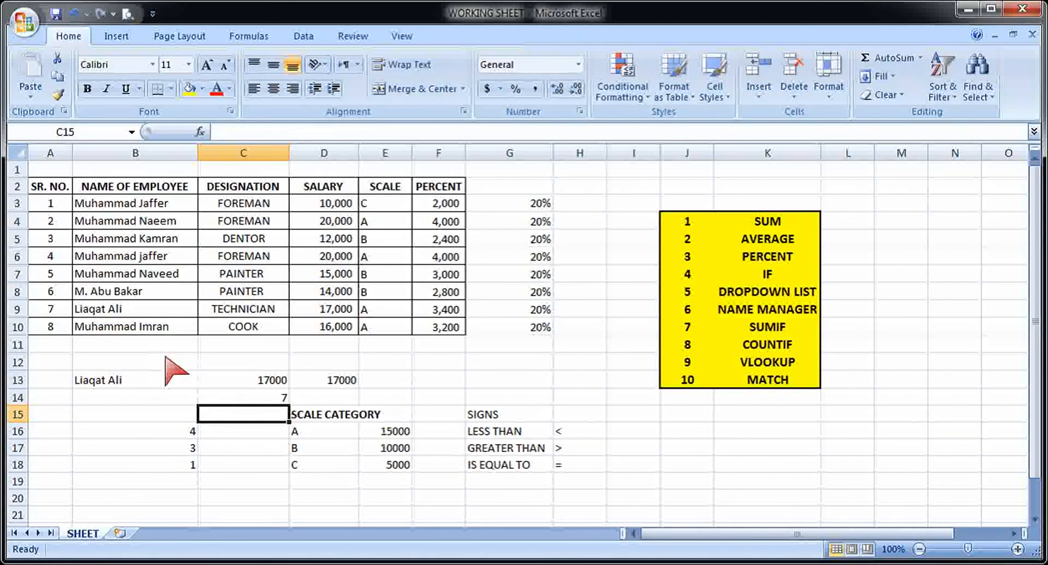
Step: Format the MATCH result in C14 with a yellow fill and bold text
left_click(249, 398)
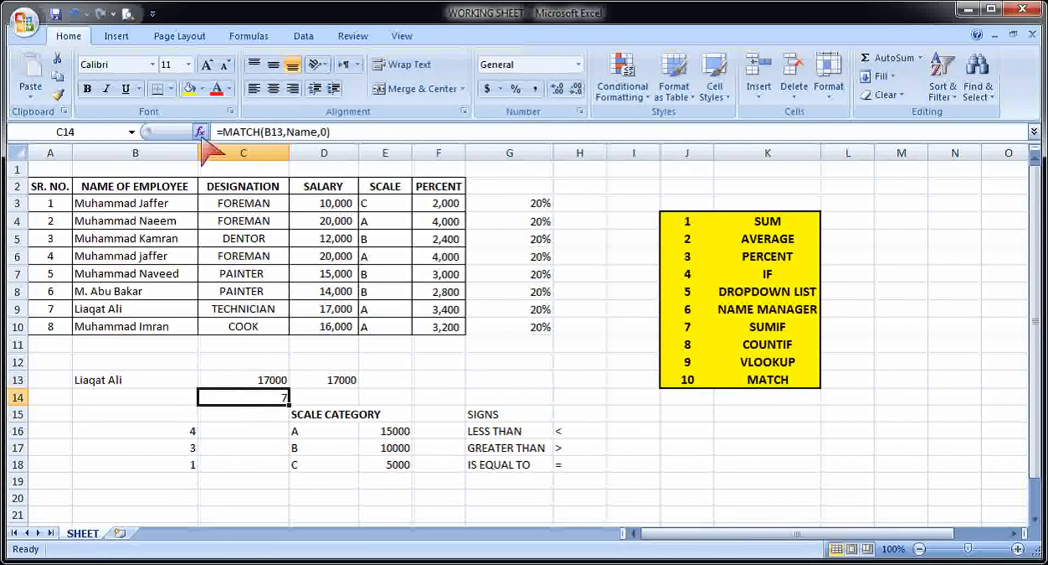
left_click(190, 89)
left_click(87, 89)
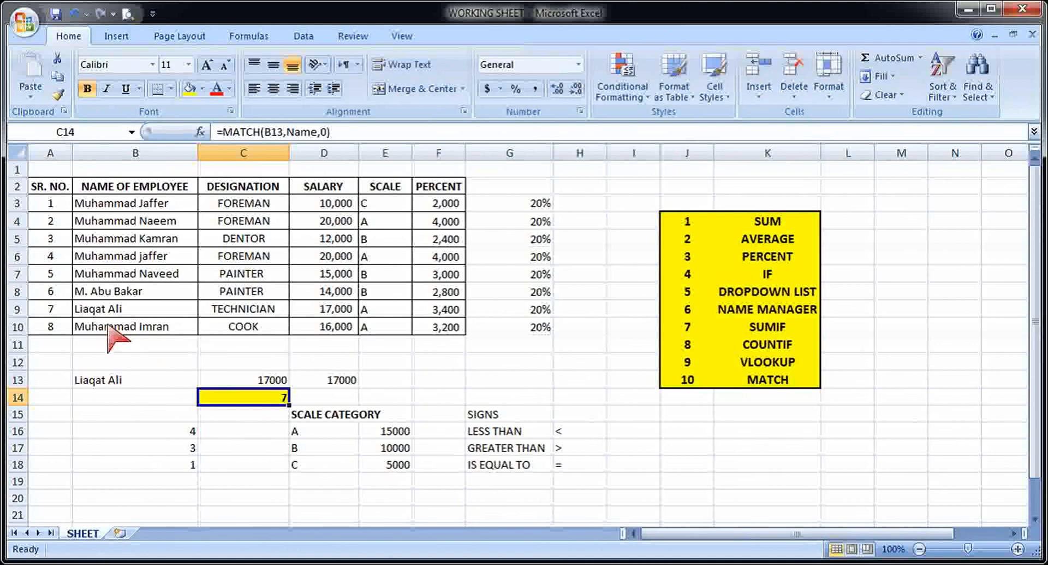
Step: Choose the third employee from the dropdown list in B13 and compare the MATCH result in C14 with serial number cell A5
left_click(160, 378)
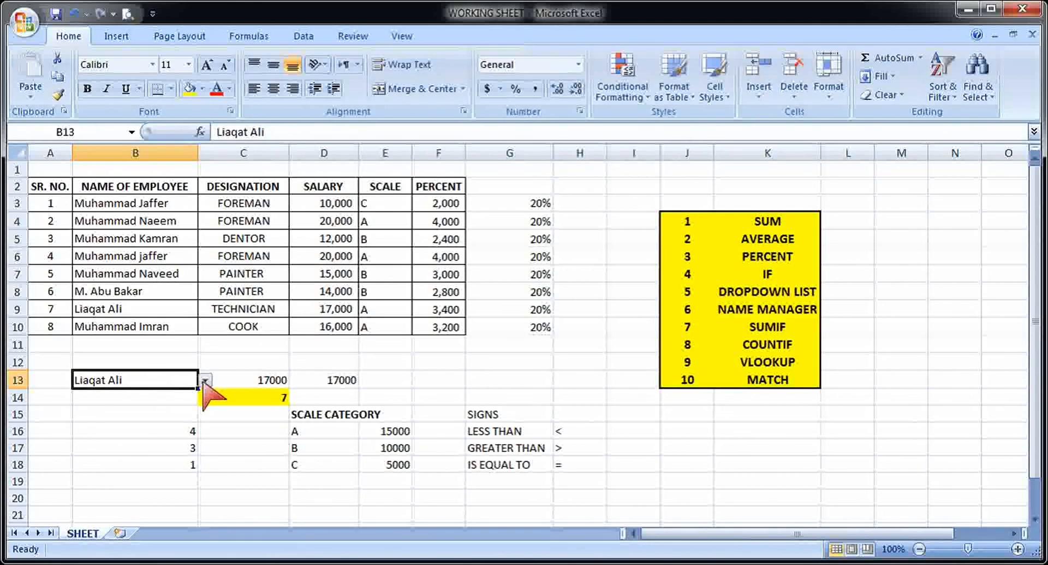
left_click(204, 380)
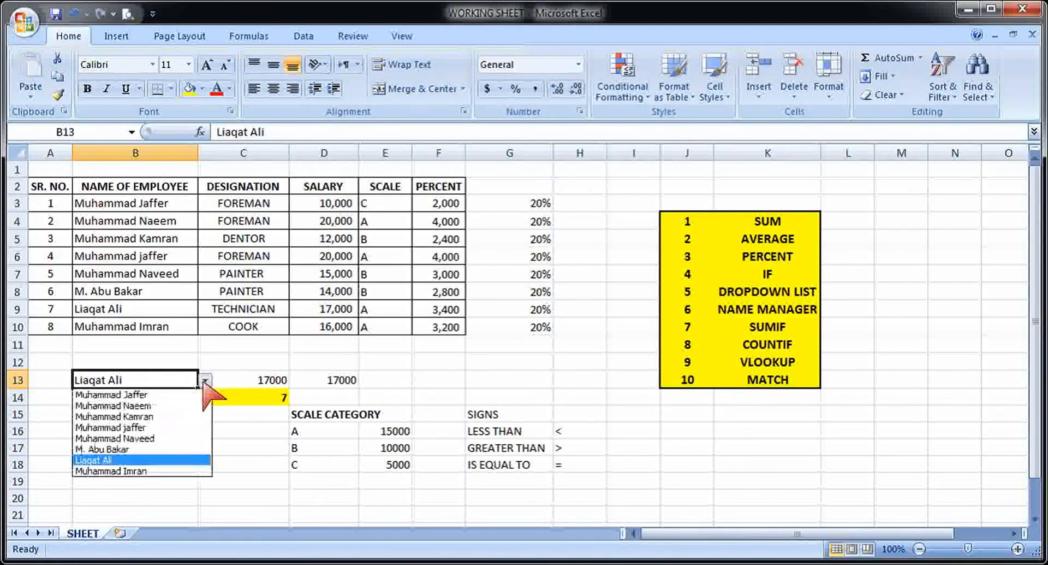
left_click(186, 417)
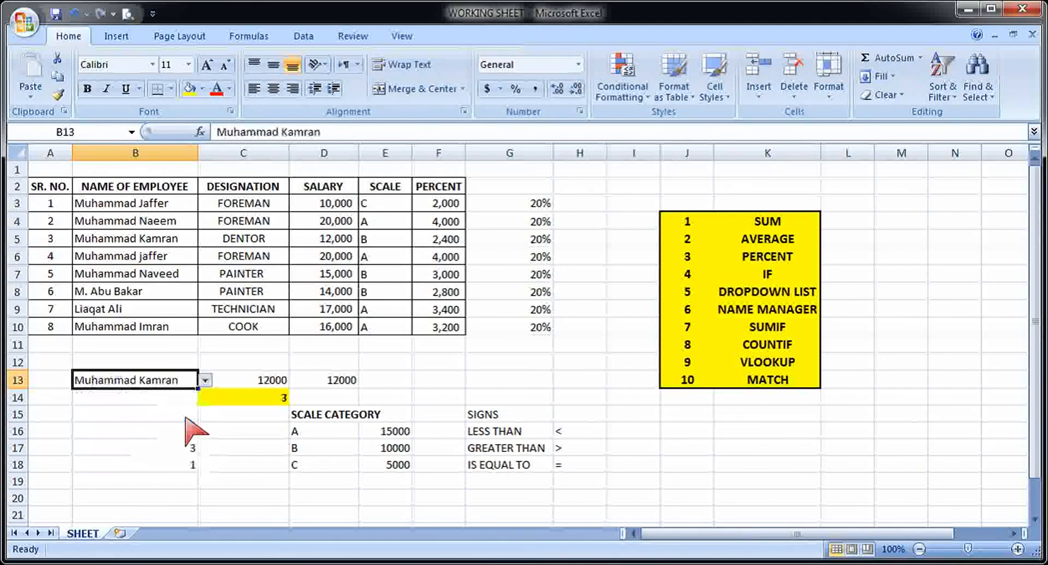
left_click(64, 238)
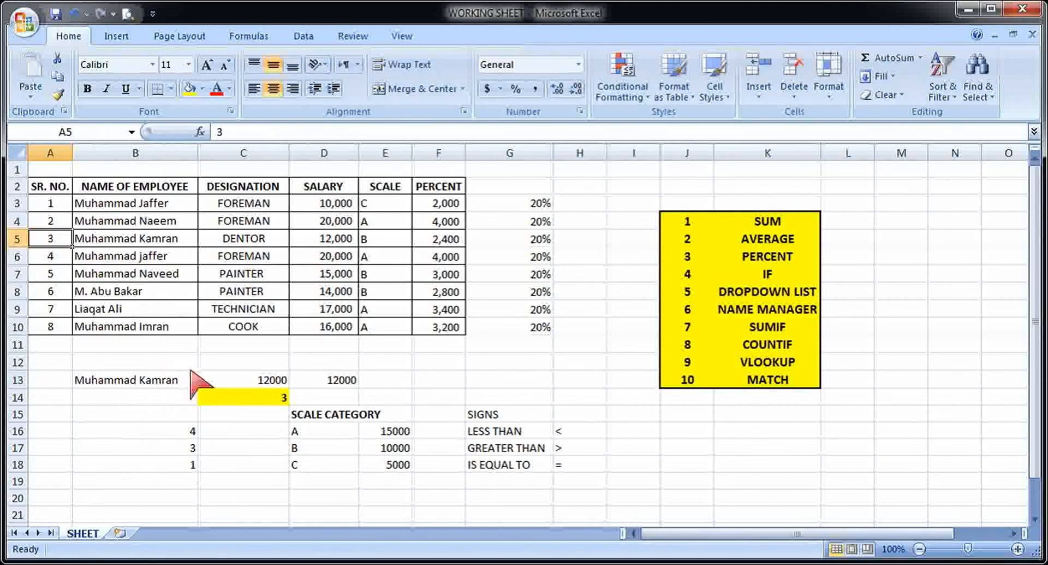
left_click(251, 398)
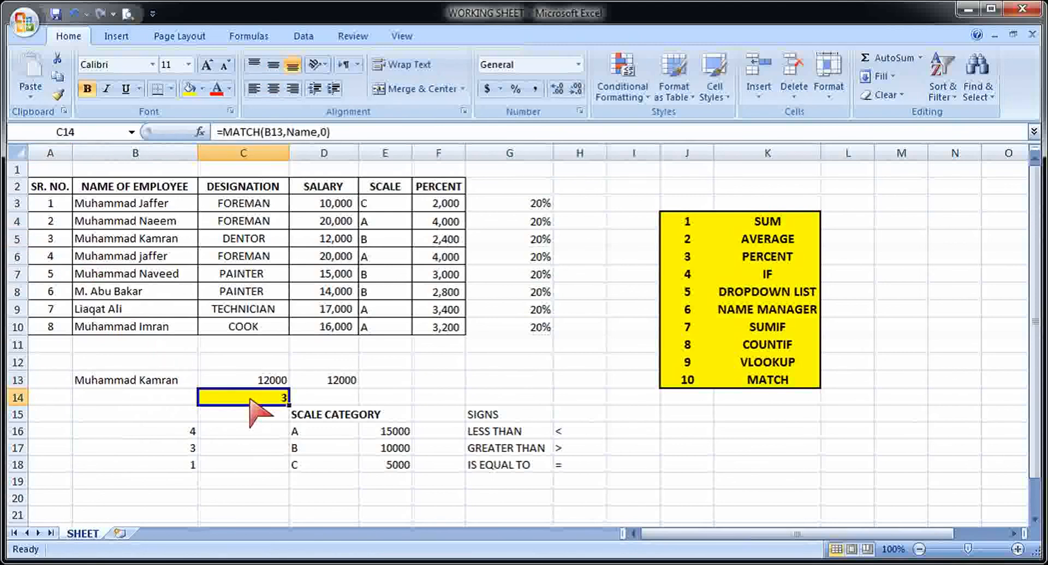